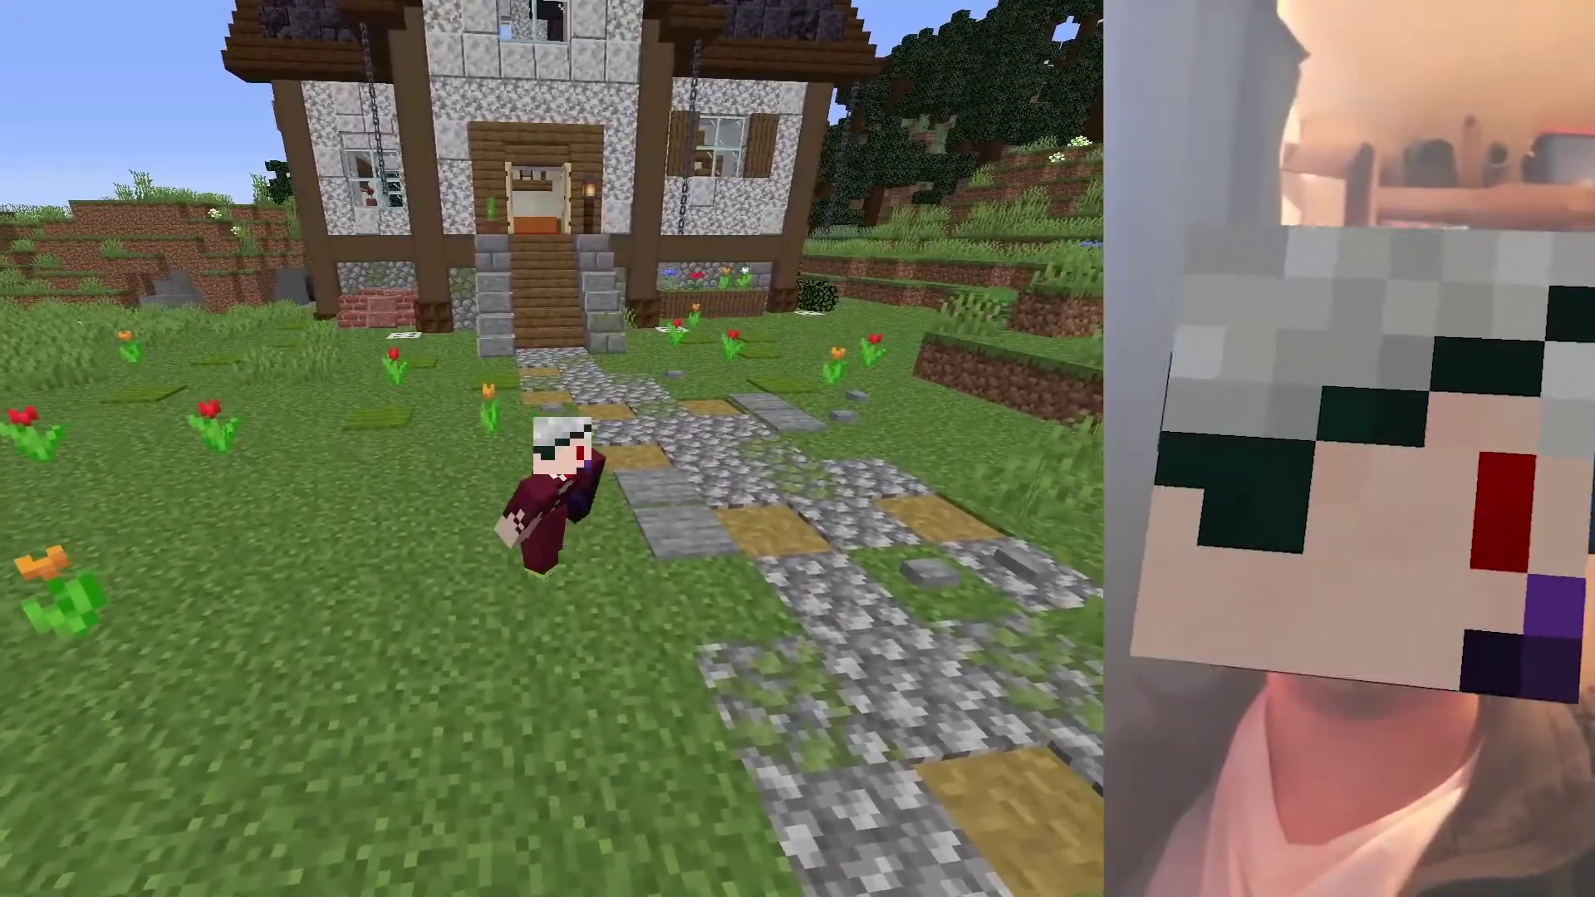
Walk the Minecraft character down the cobblestone path from the house toward the camera
key("s")
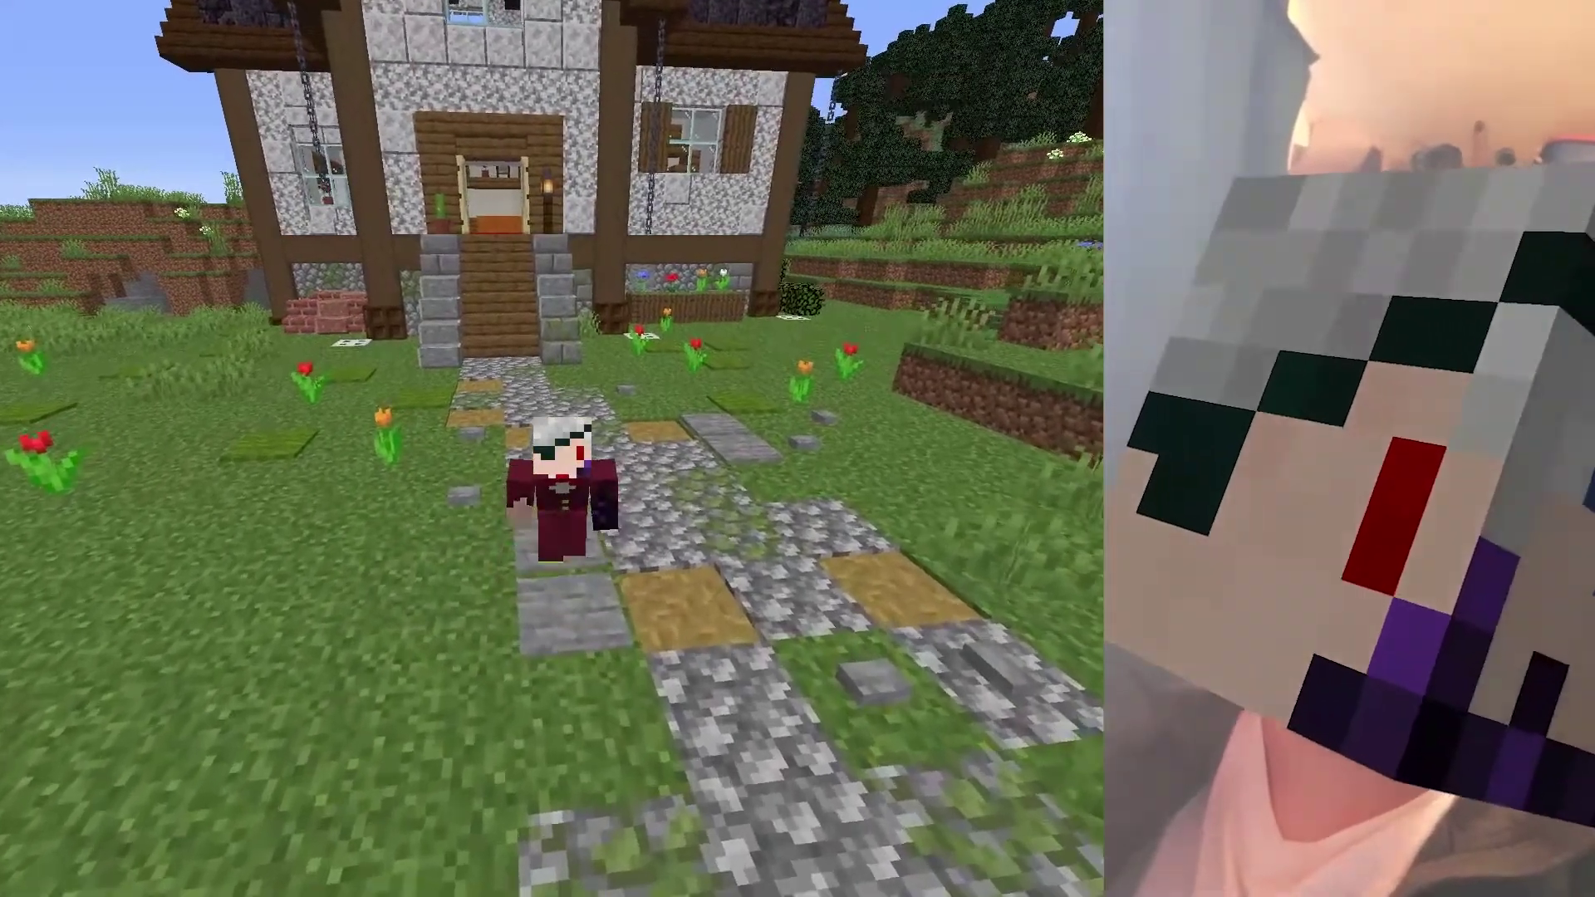
key("w")
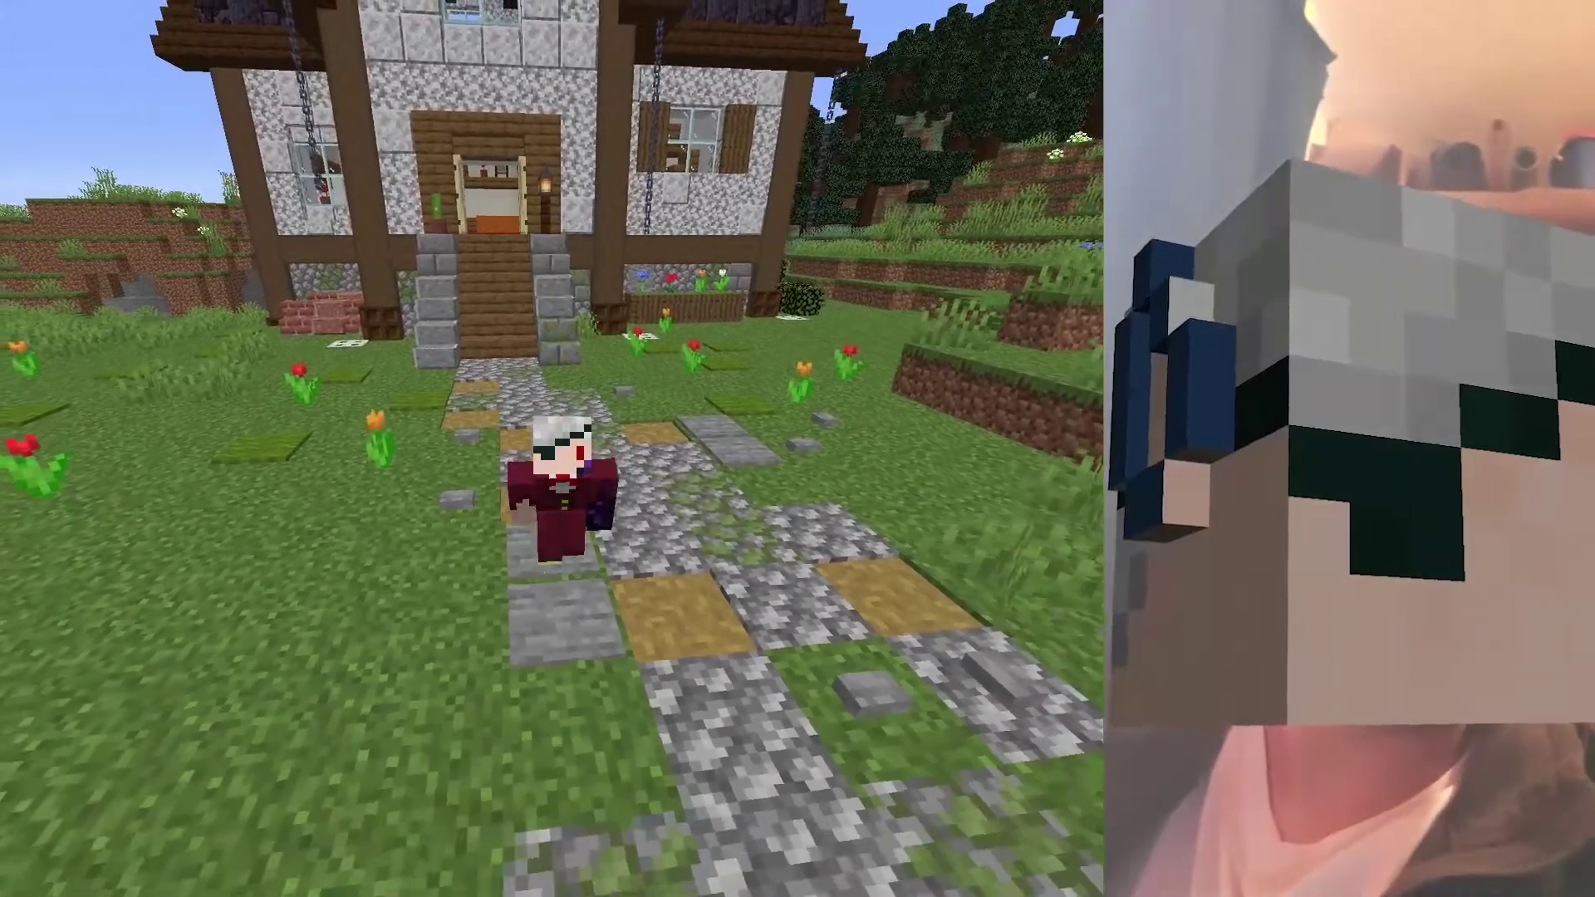
key("w")
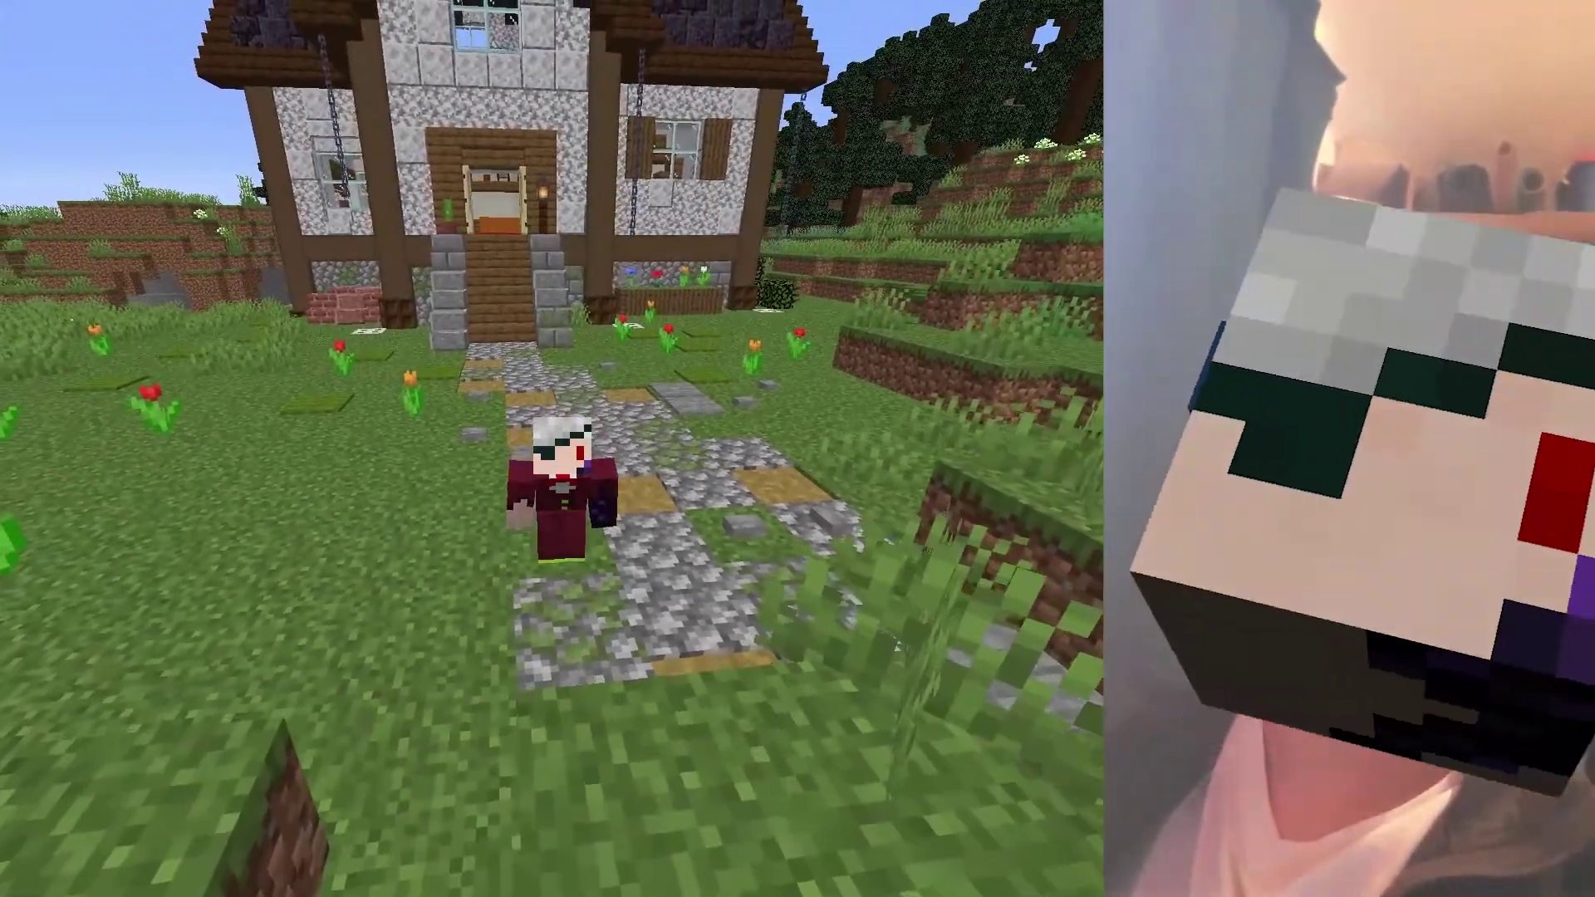
key("w")
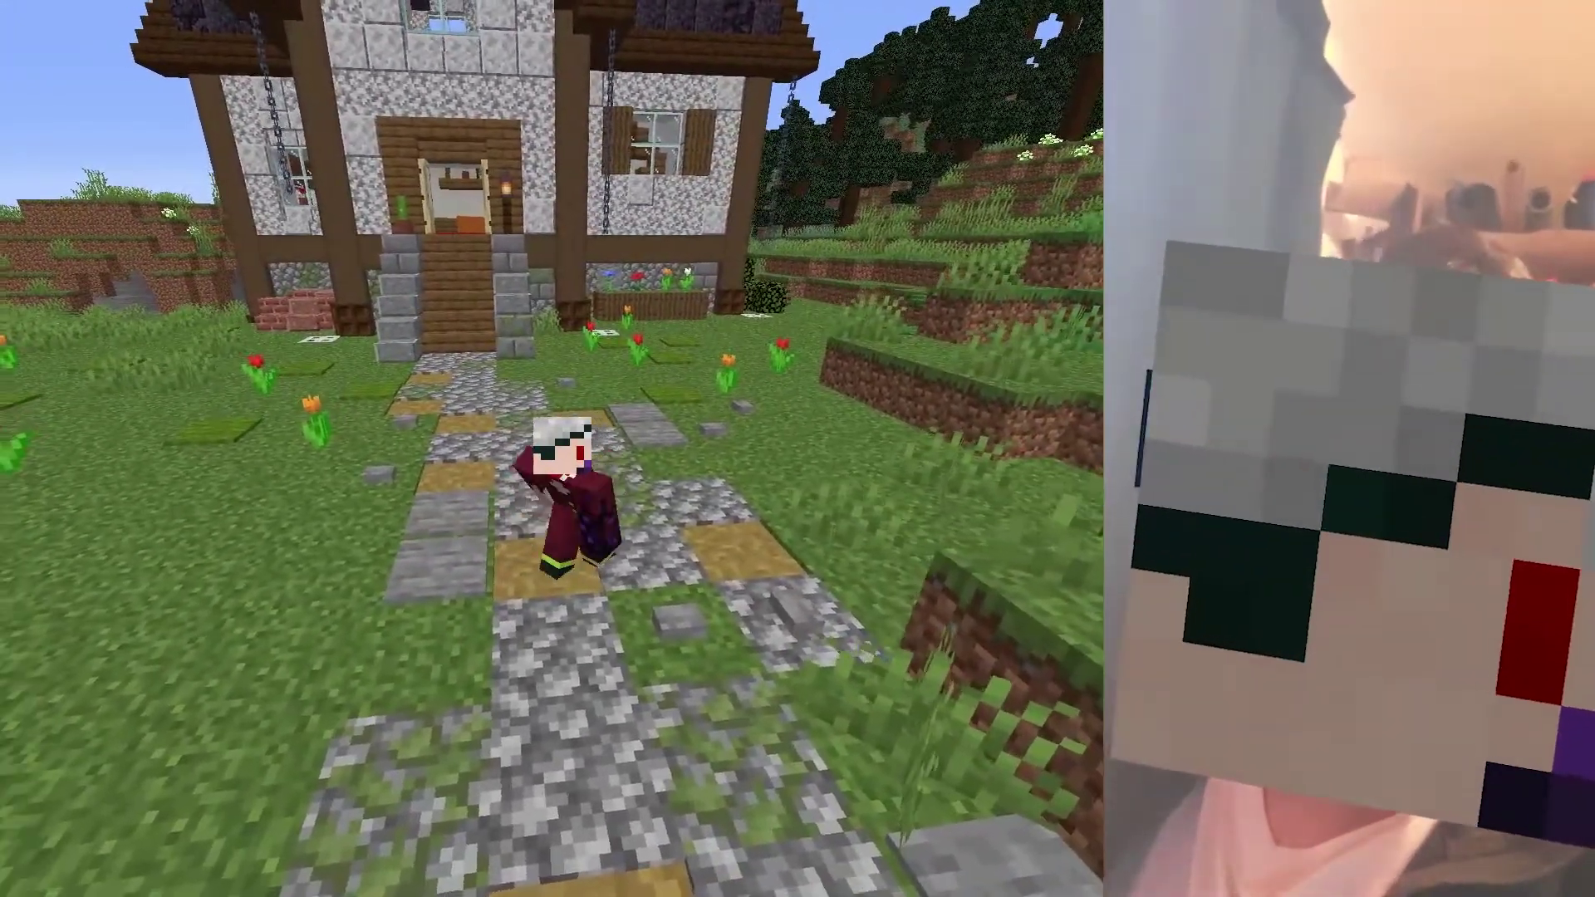
key("w")
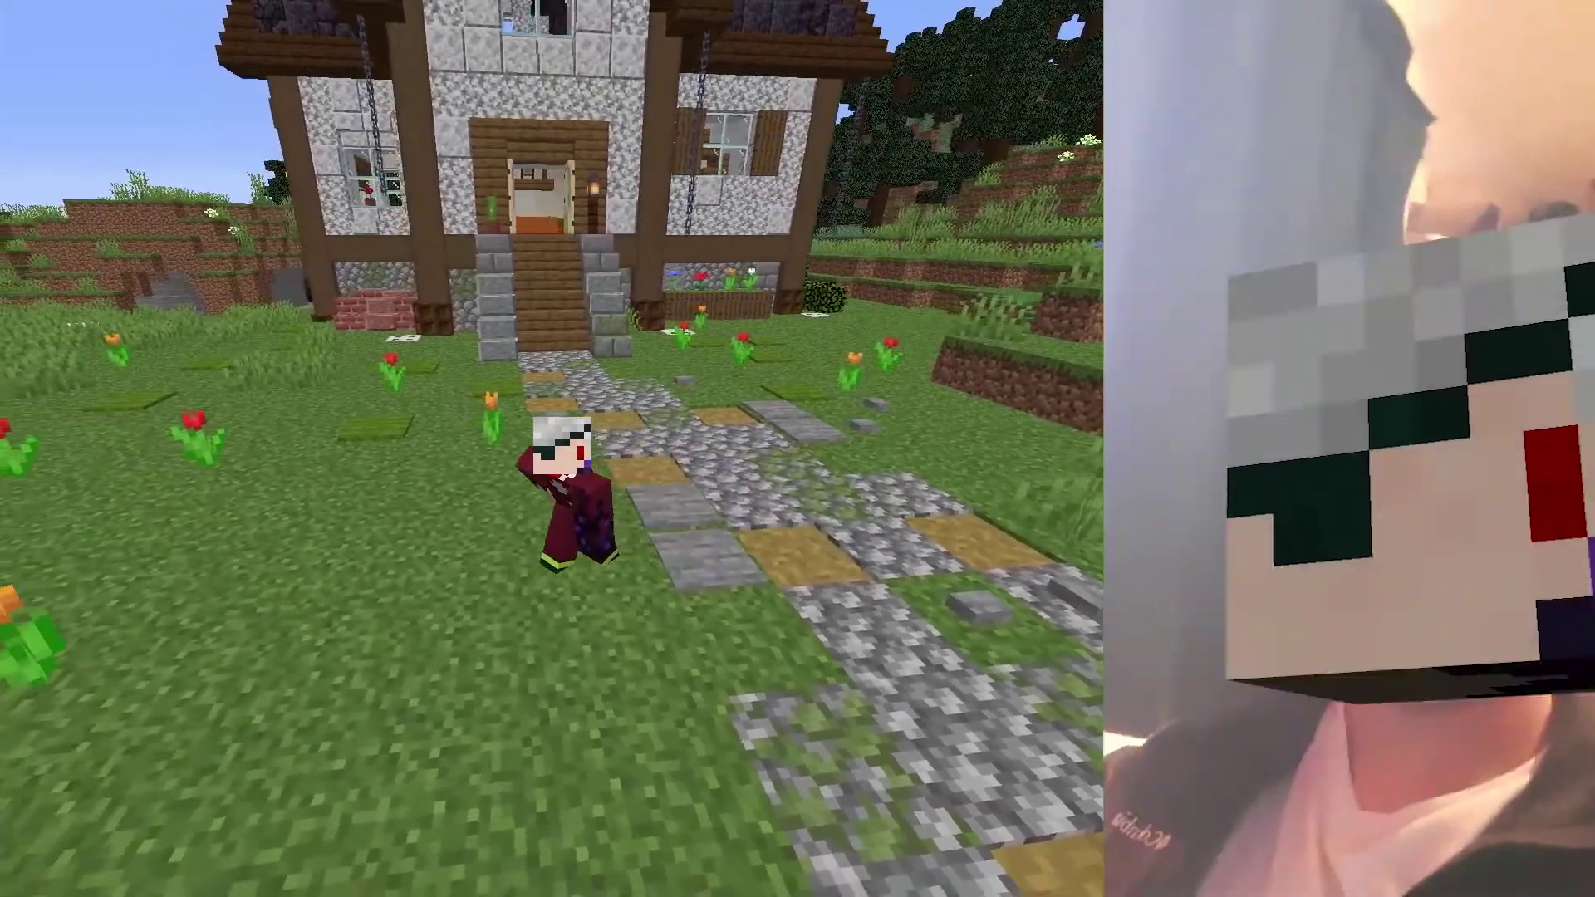
key("w")
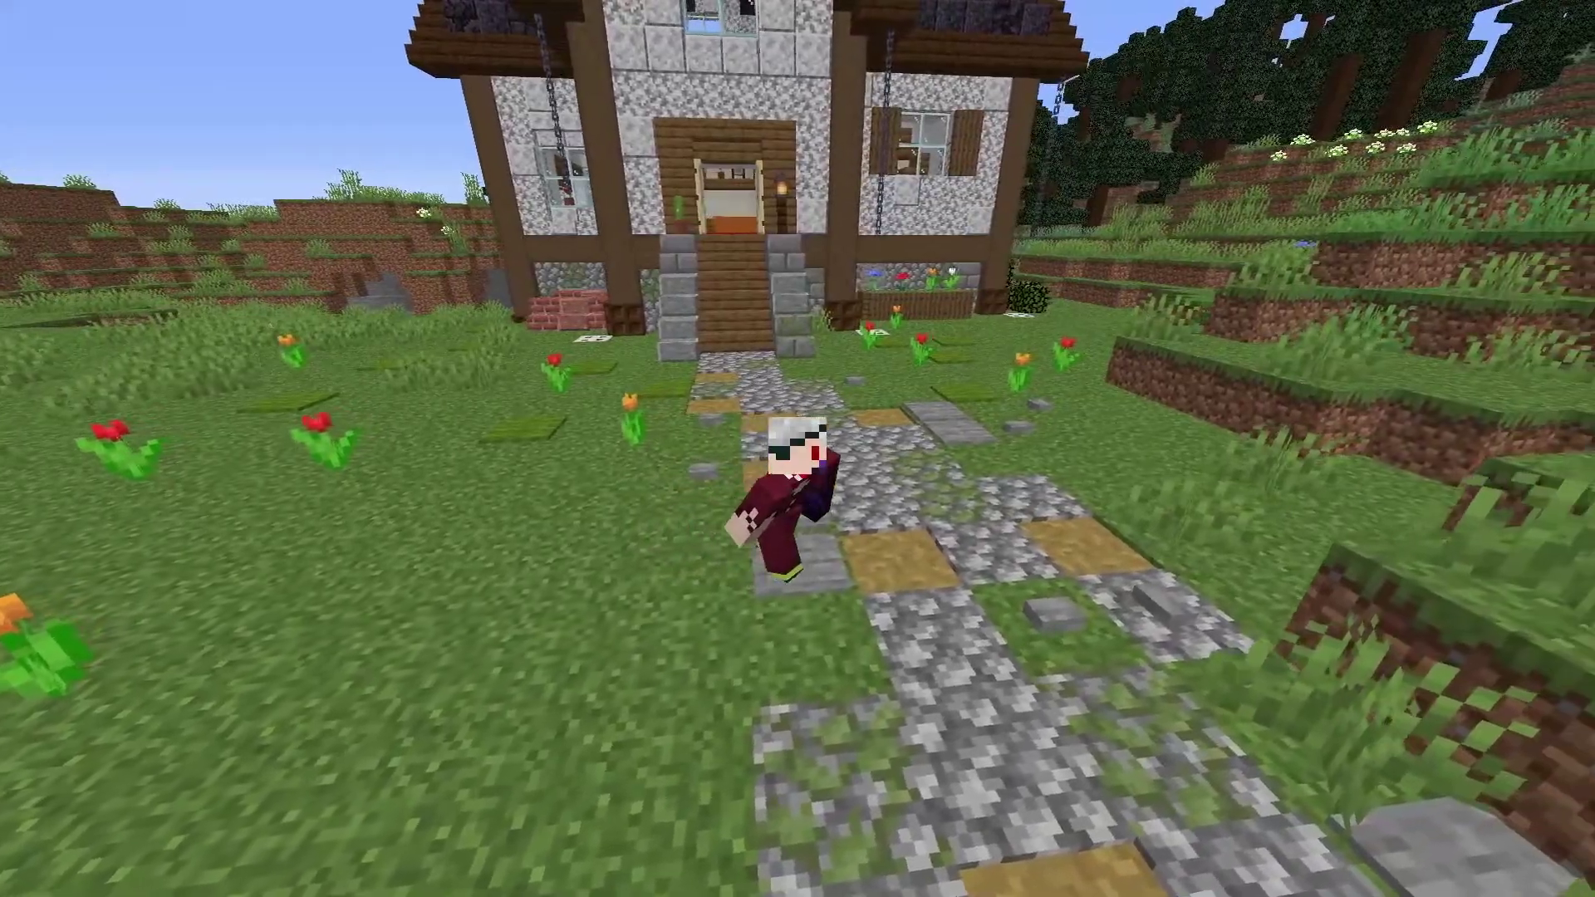
key("w")
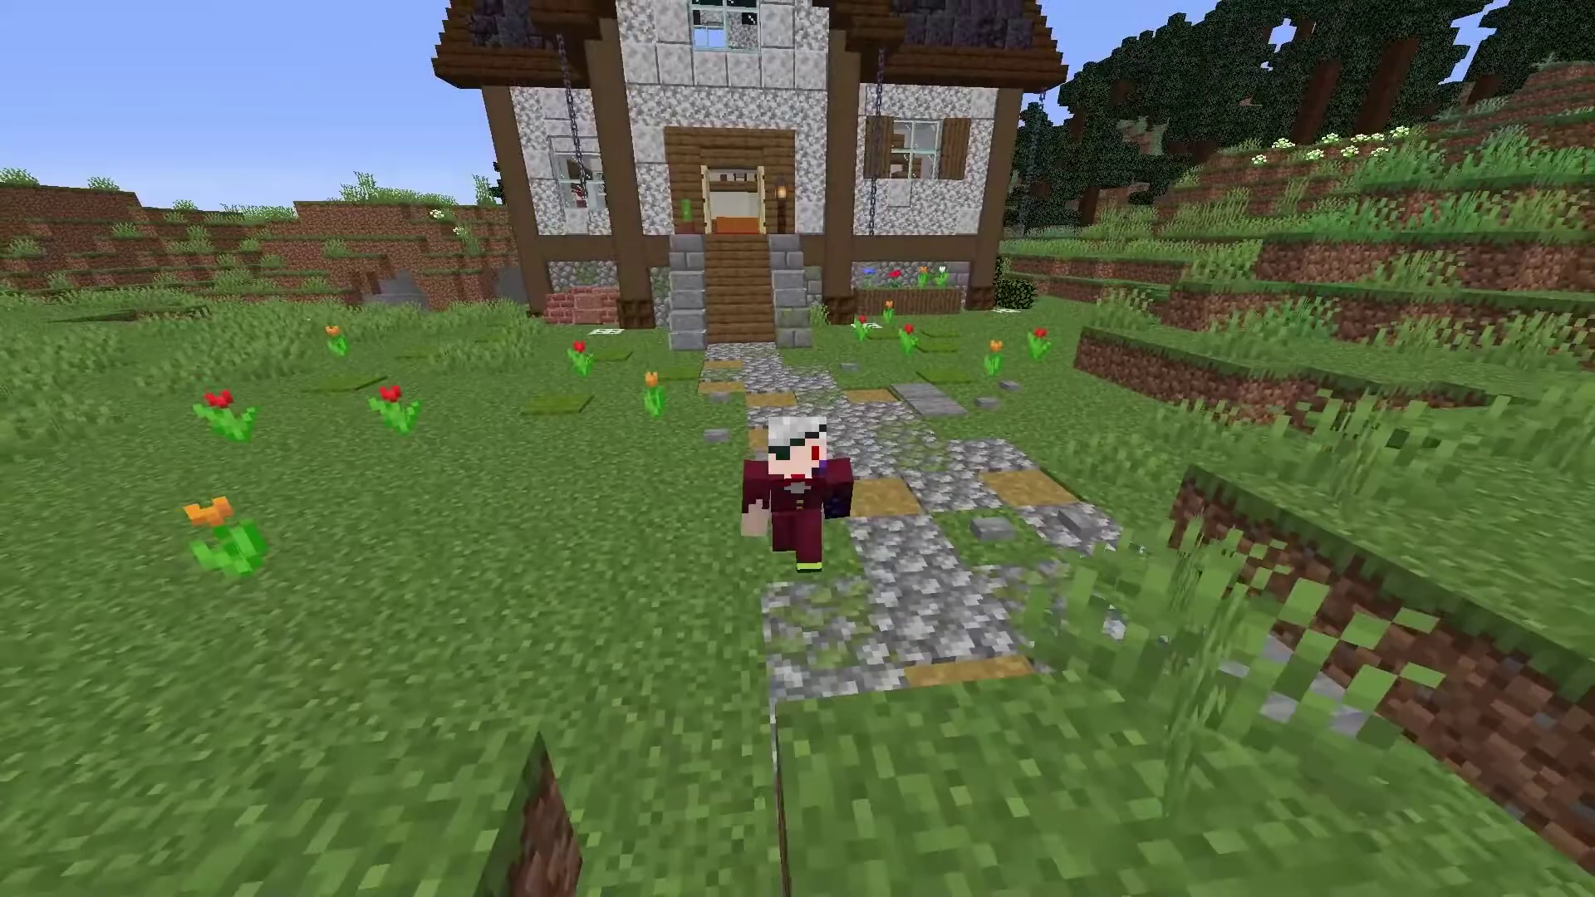
key("w")
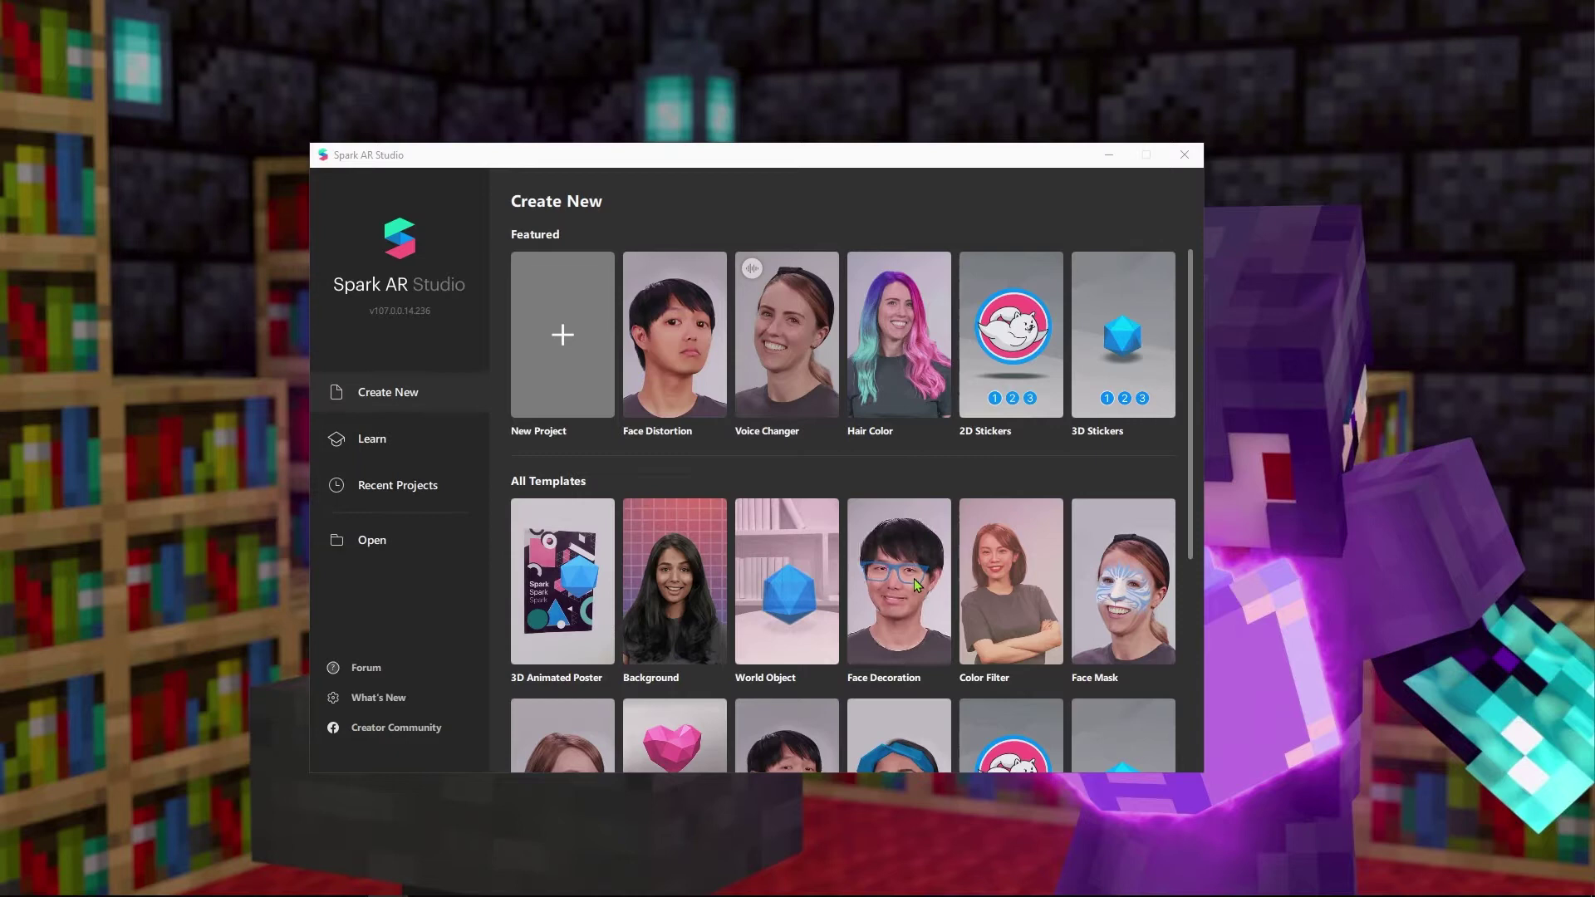
Create a new project from the Face Decoration template
left_click(914, 578)
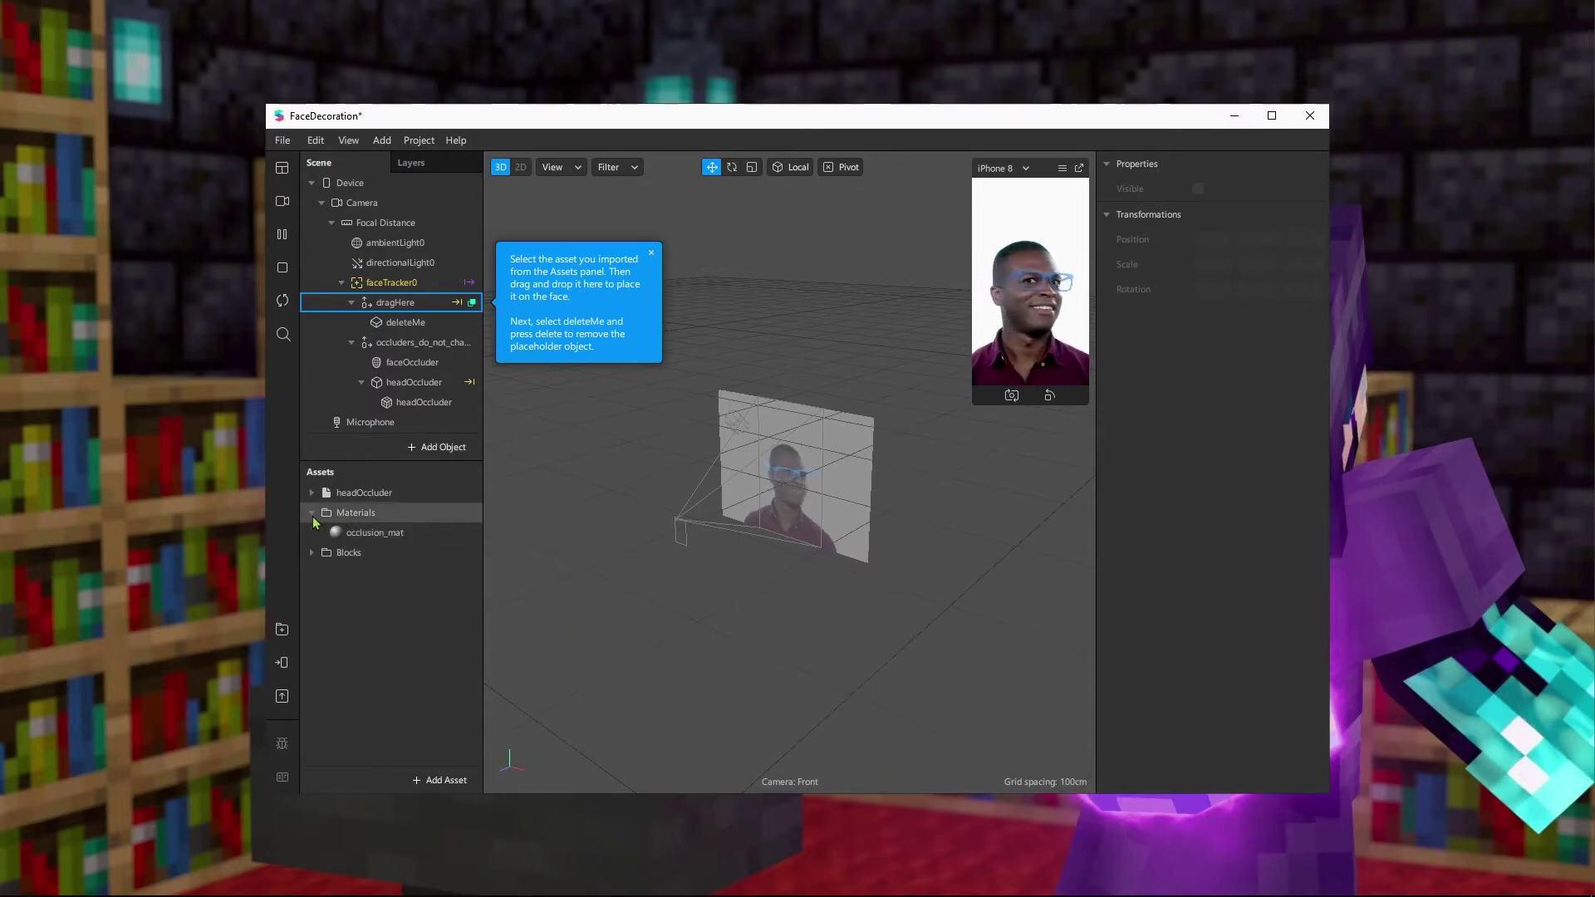
Set occlusion_mat's Render Options blend mode from Alpha to Replace
left_click(313, 515)
left_click(313, 514)
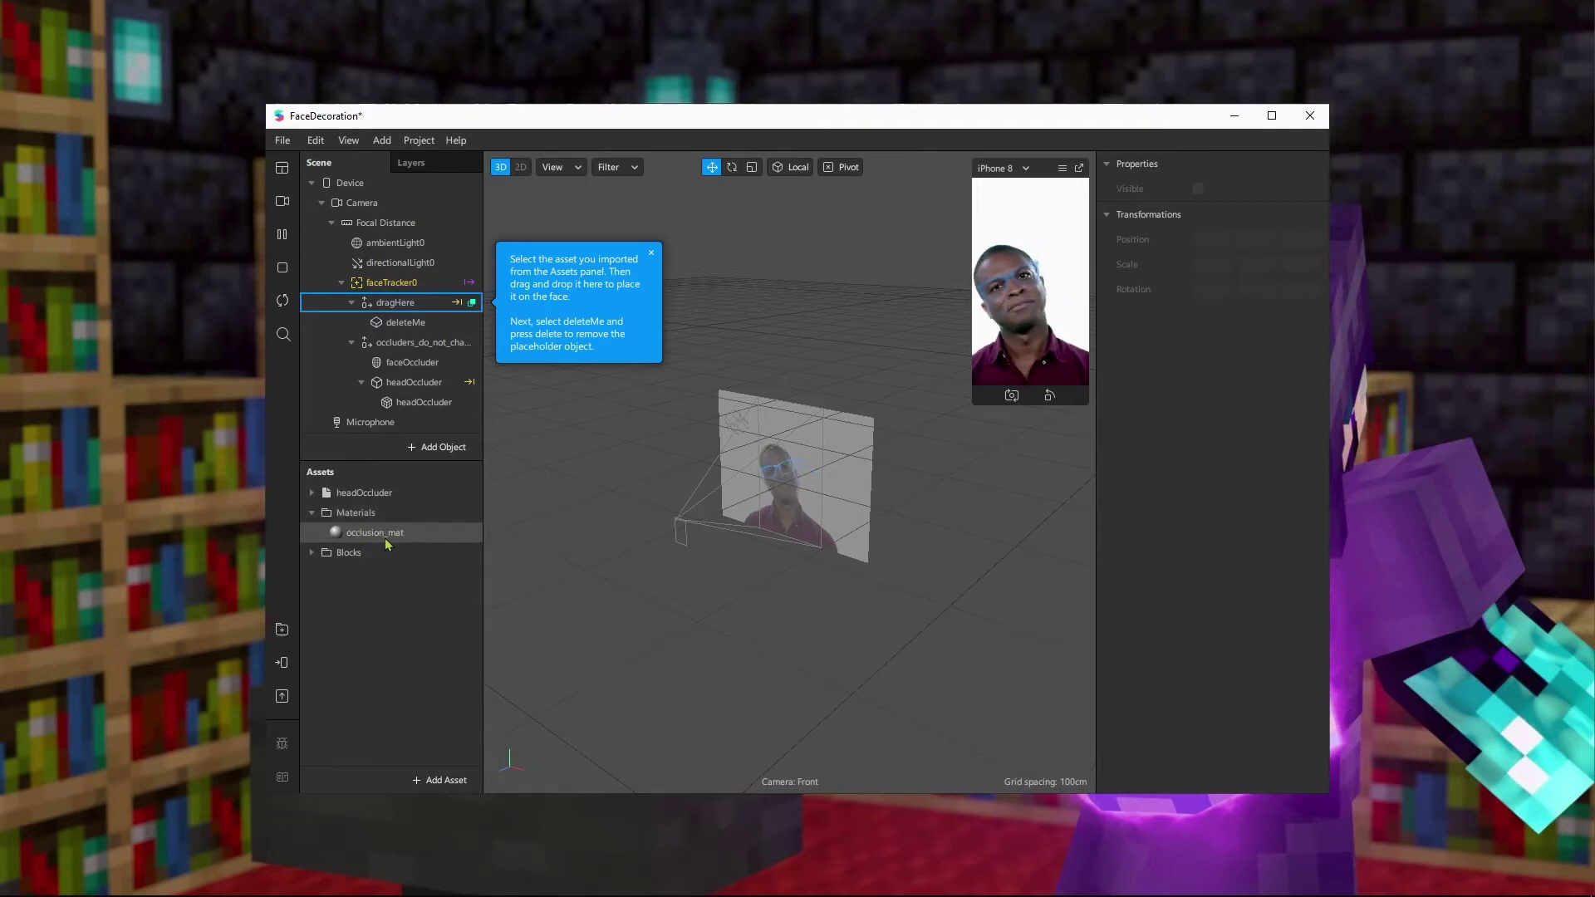
left_click(384, 536)
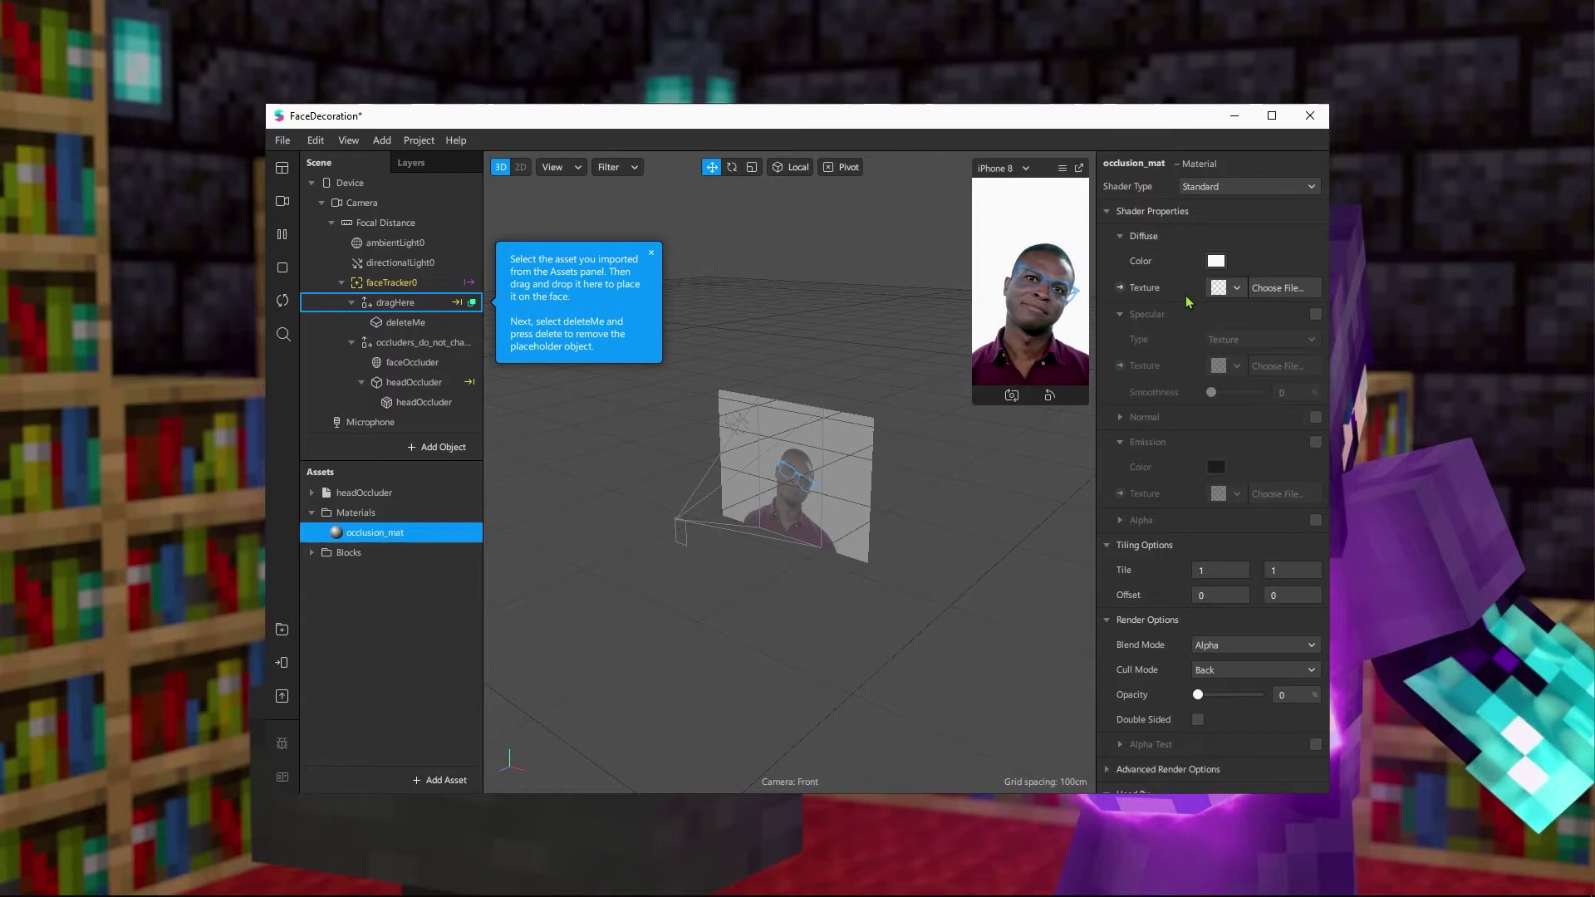
scroll(1186, 473, "down", 1)
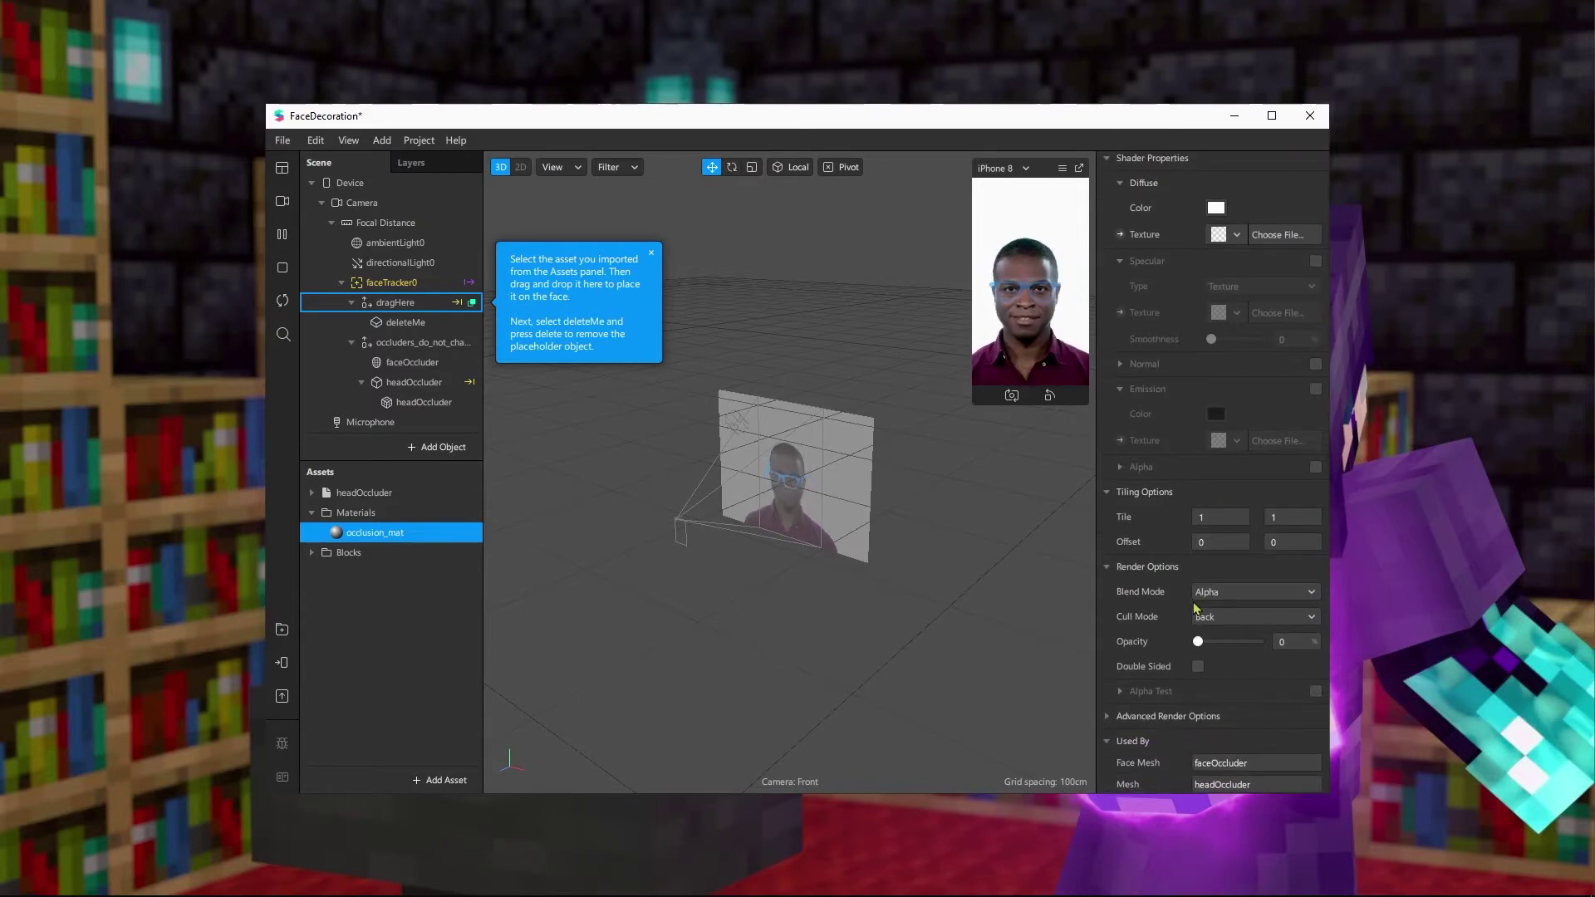
left_click(1239, 600)
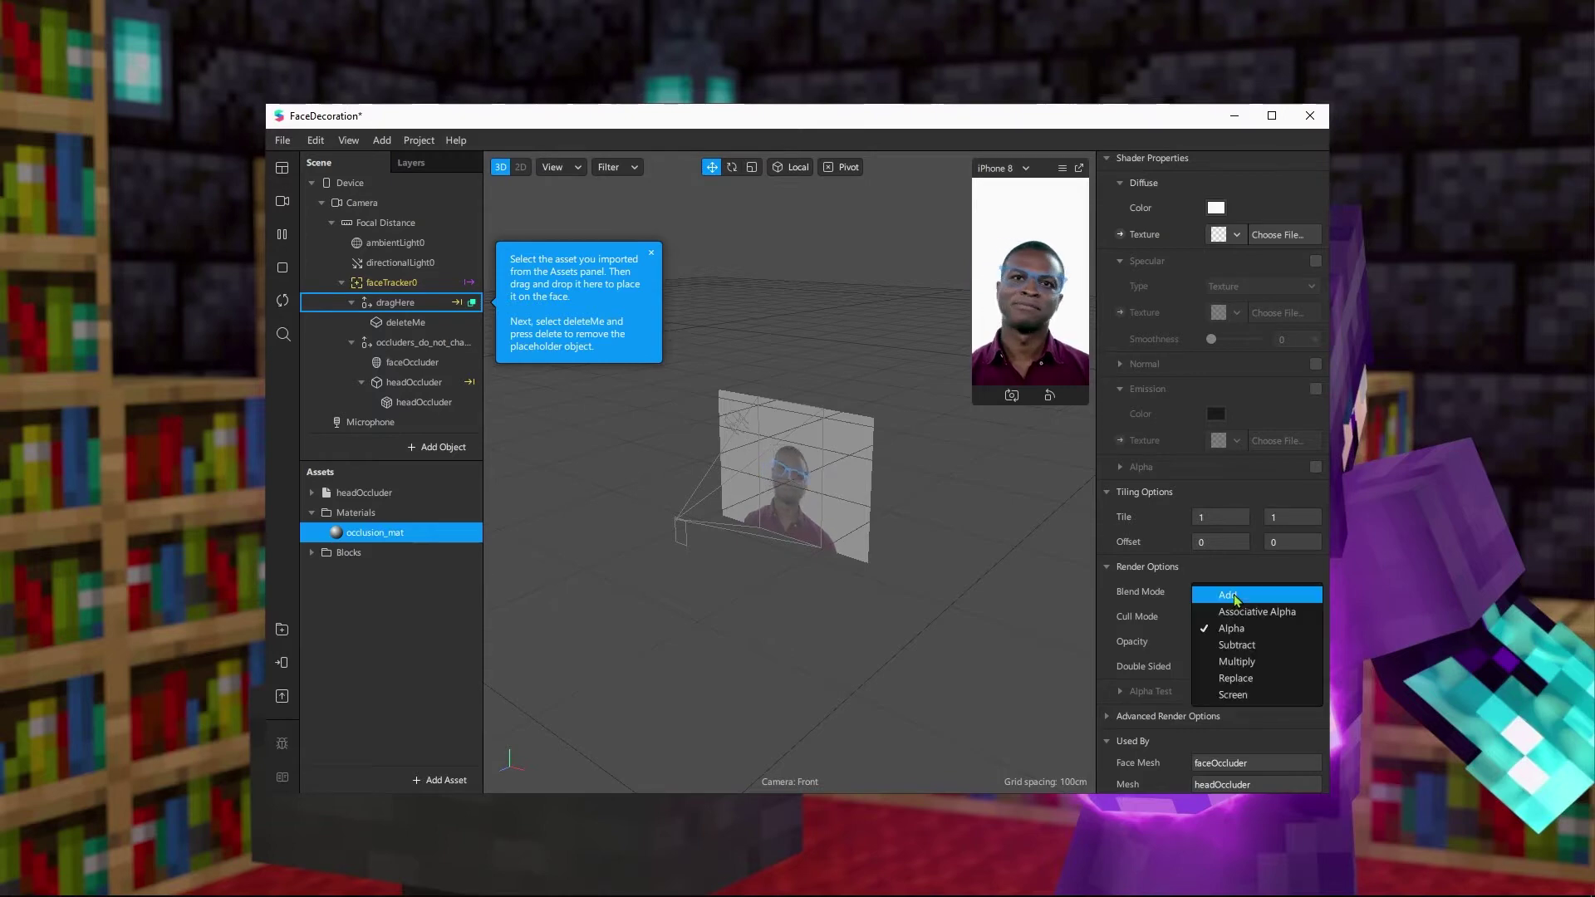
left_click(1264, 677)
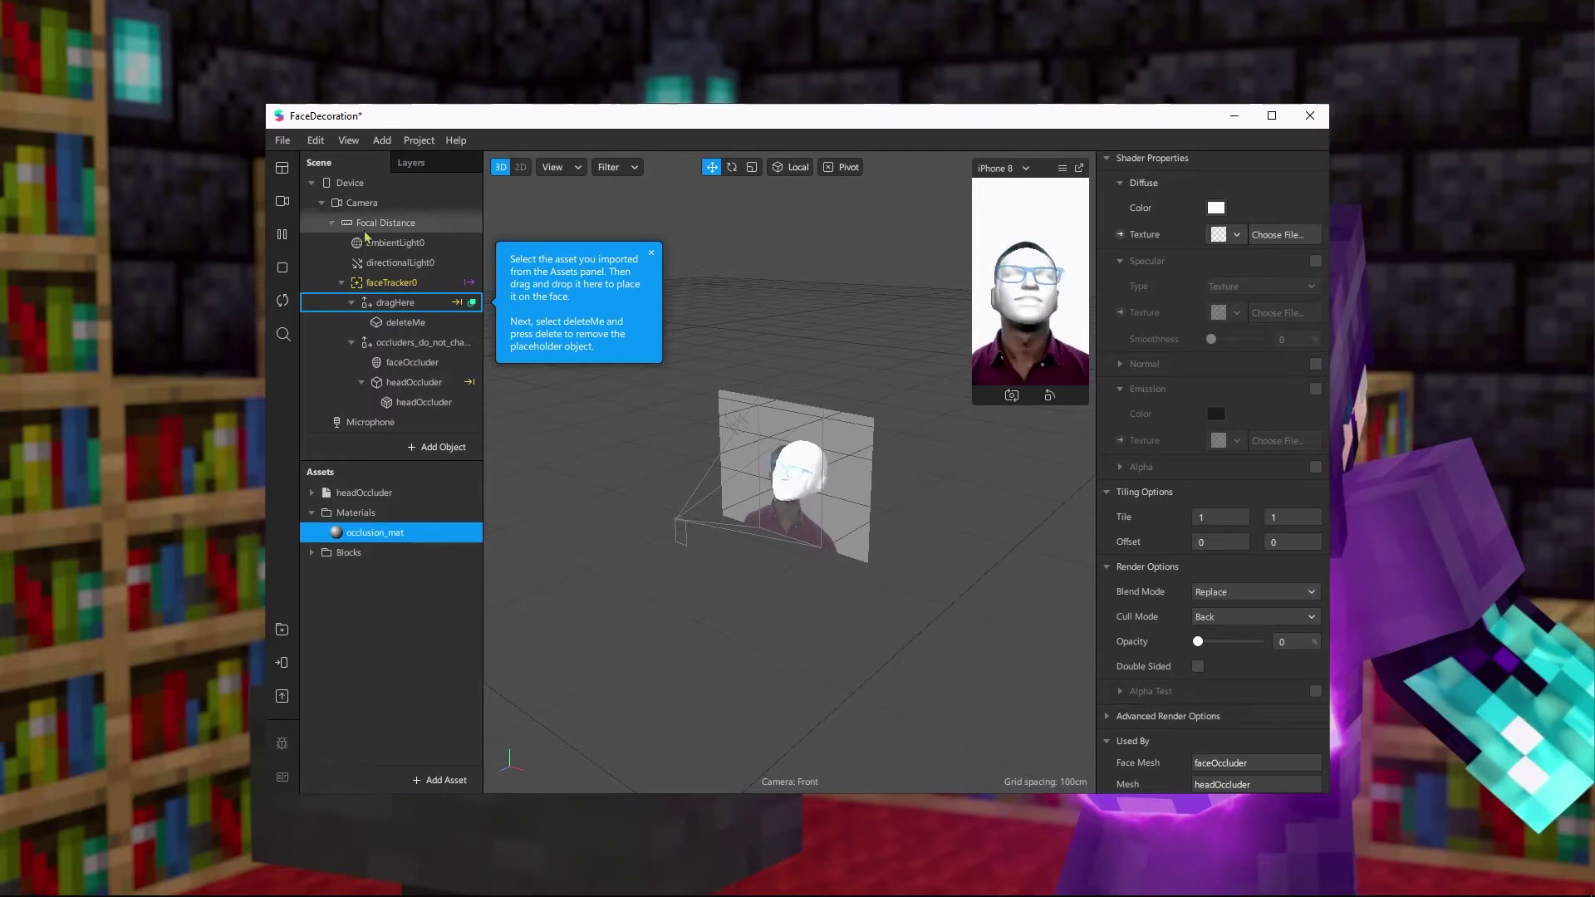
Preview through the USB2.0 HD webcam with playback paused and nothing selected
left_click(282, 203)
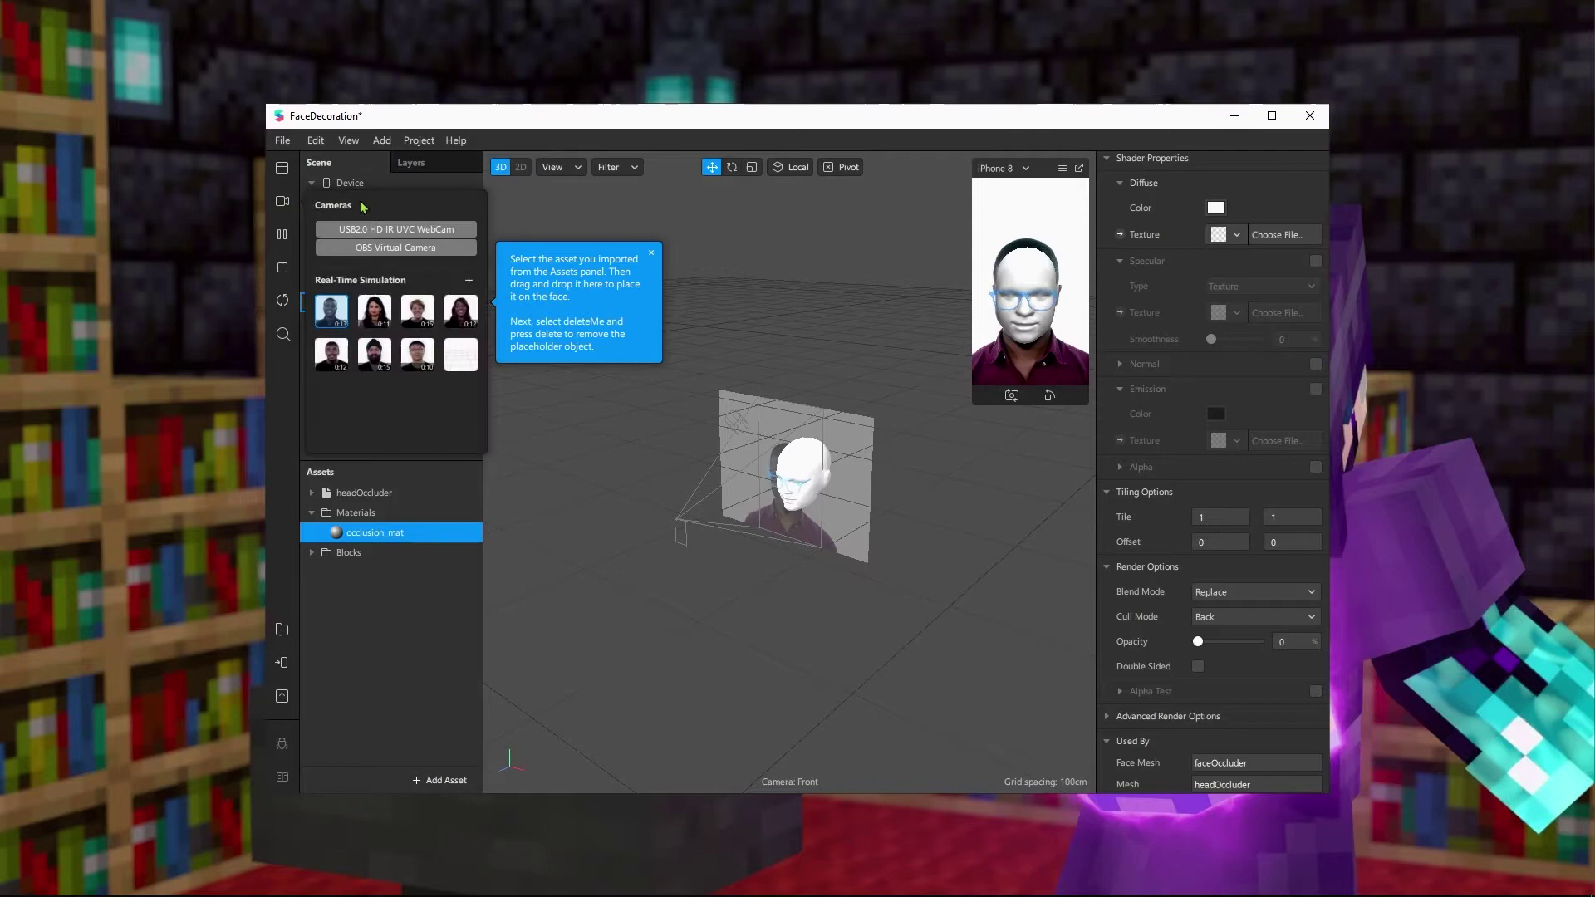
left_click(372, 230)
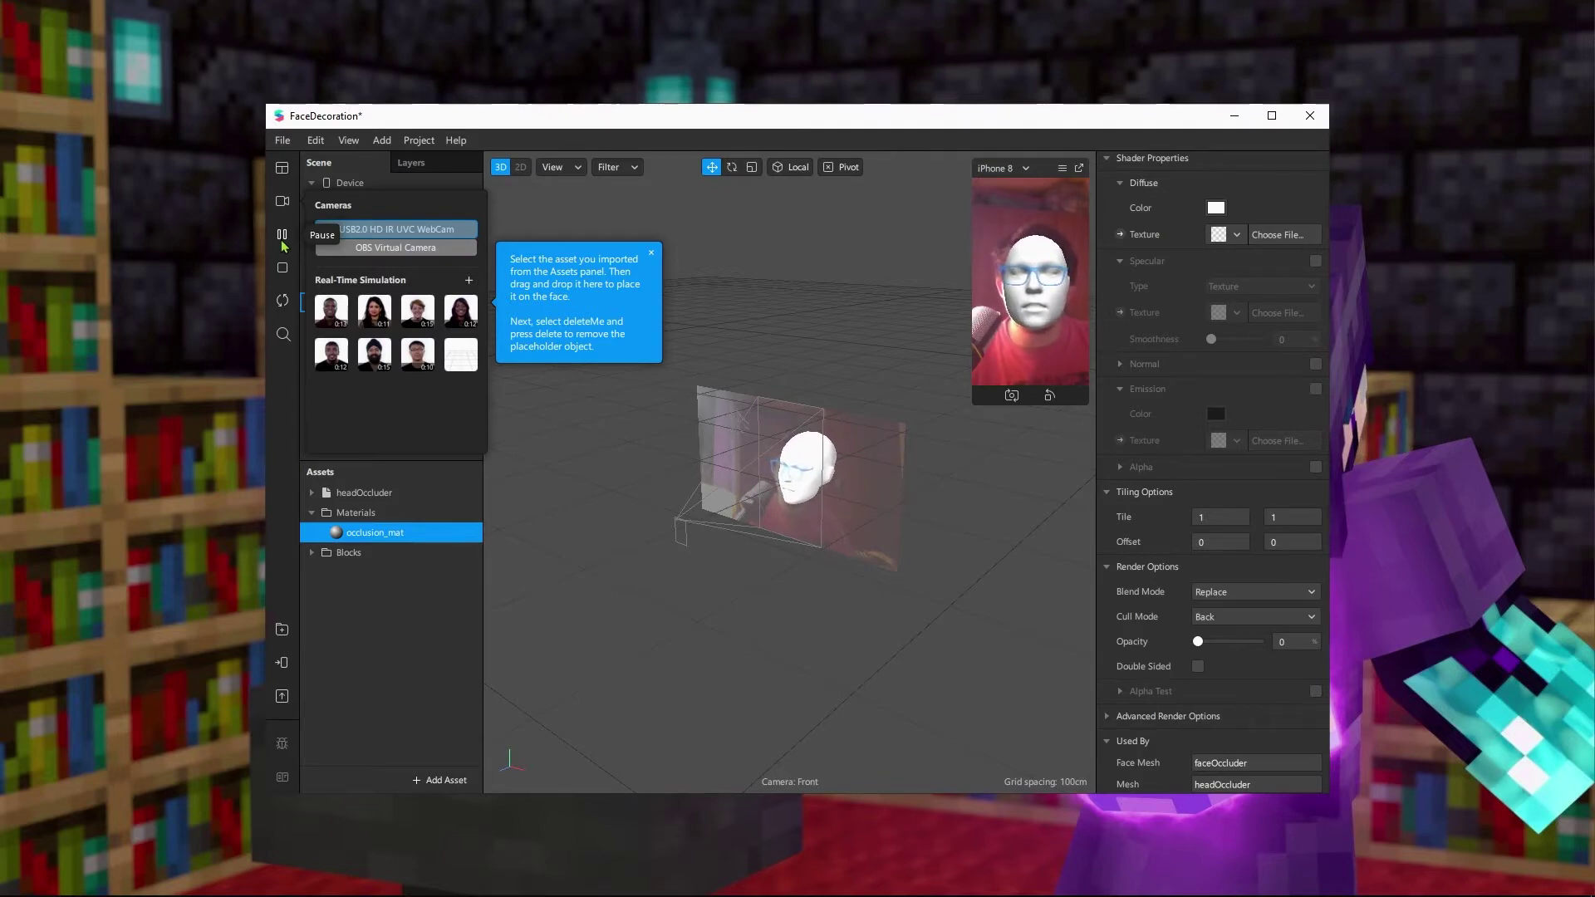
left_click(283, 238)
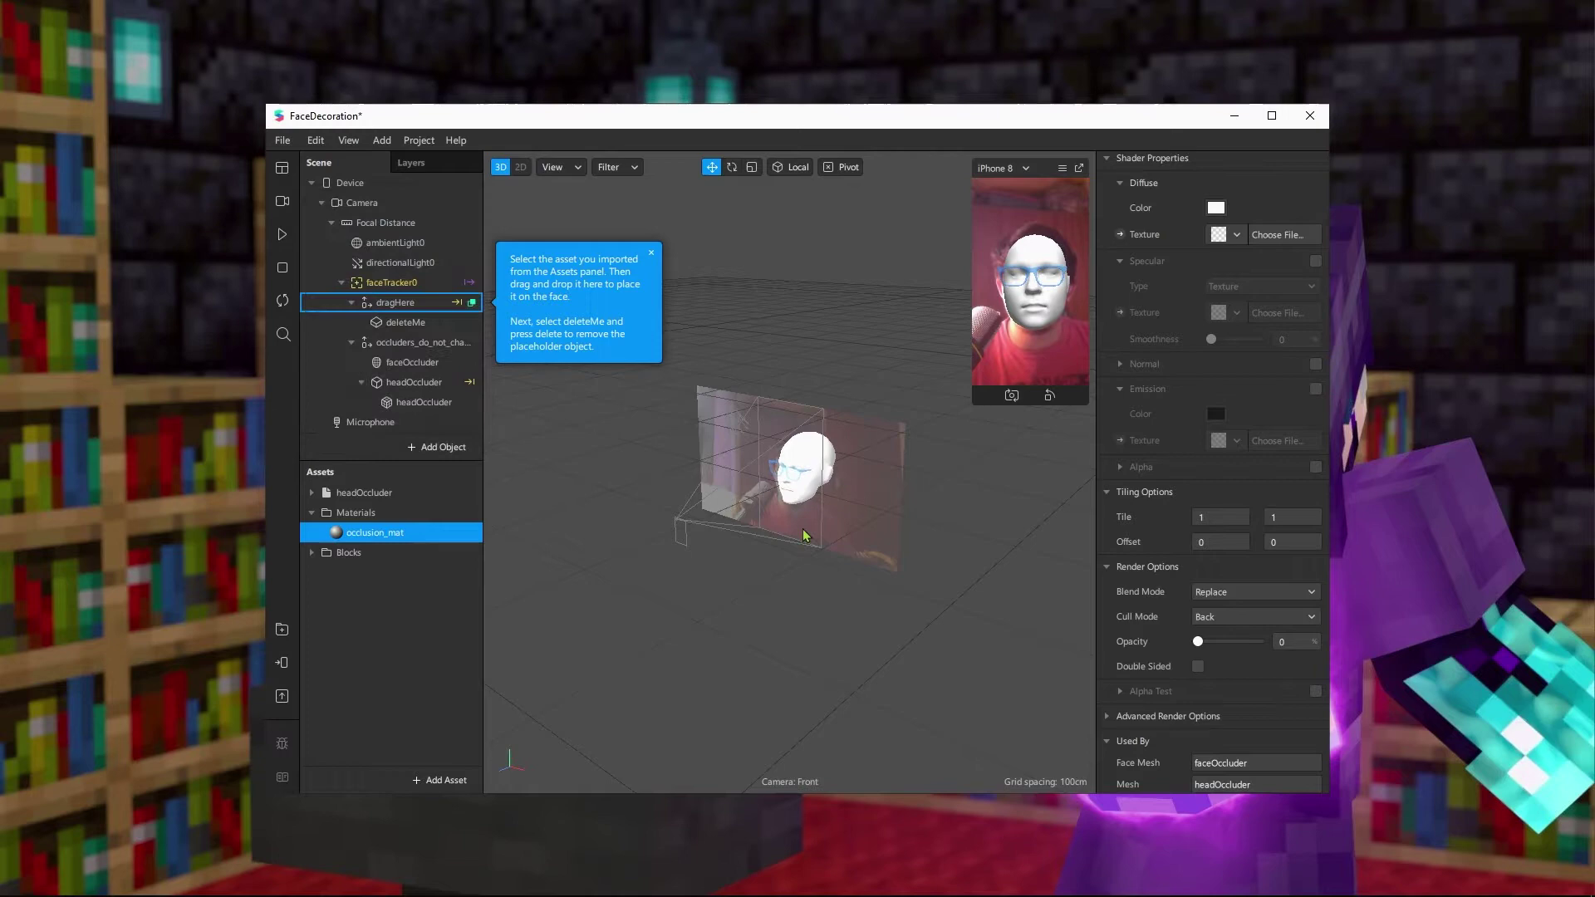
left_click(377, 608)
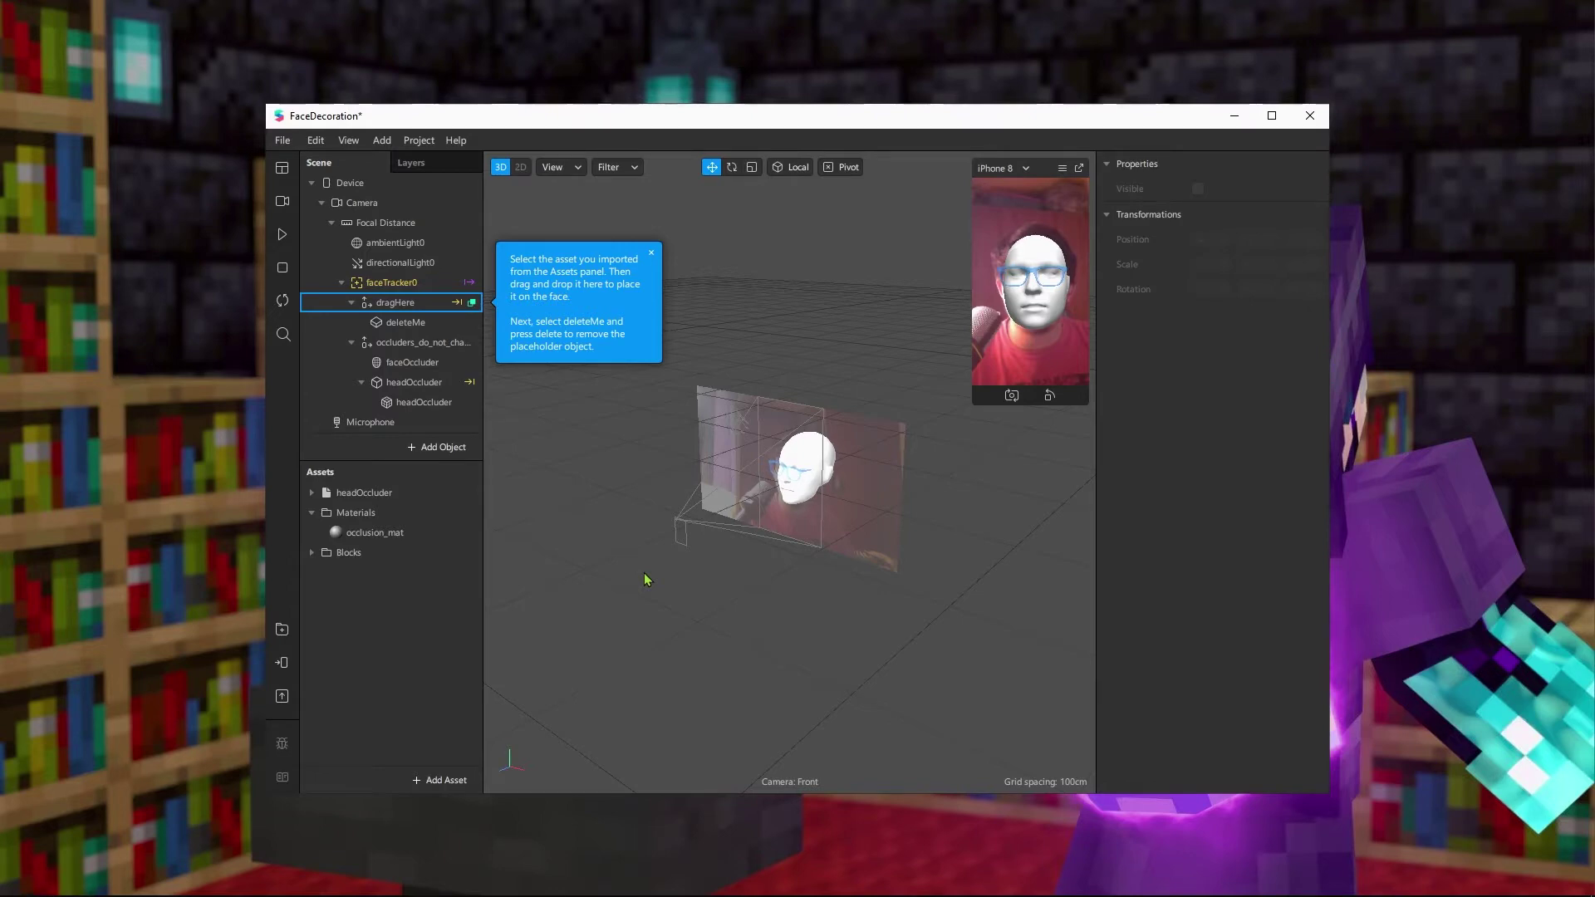
Drag GrianH.obj from the Head folder into Spark AR's Assets panel
key("alt+Tab")
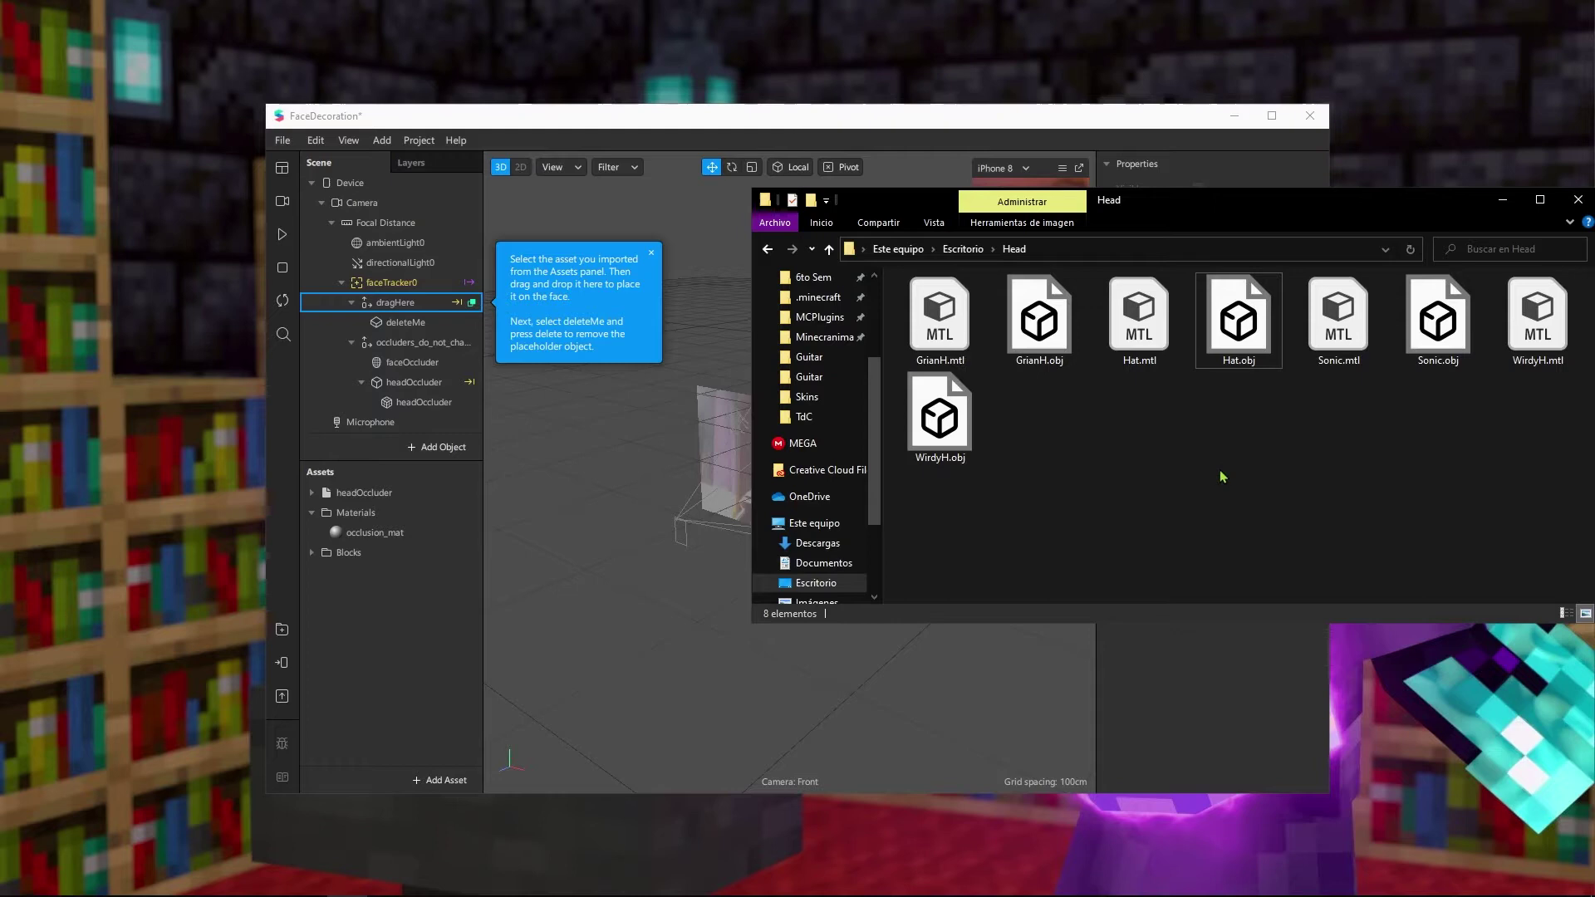
key("Left")
key("Left")
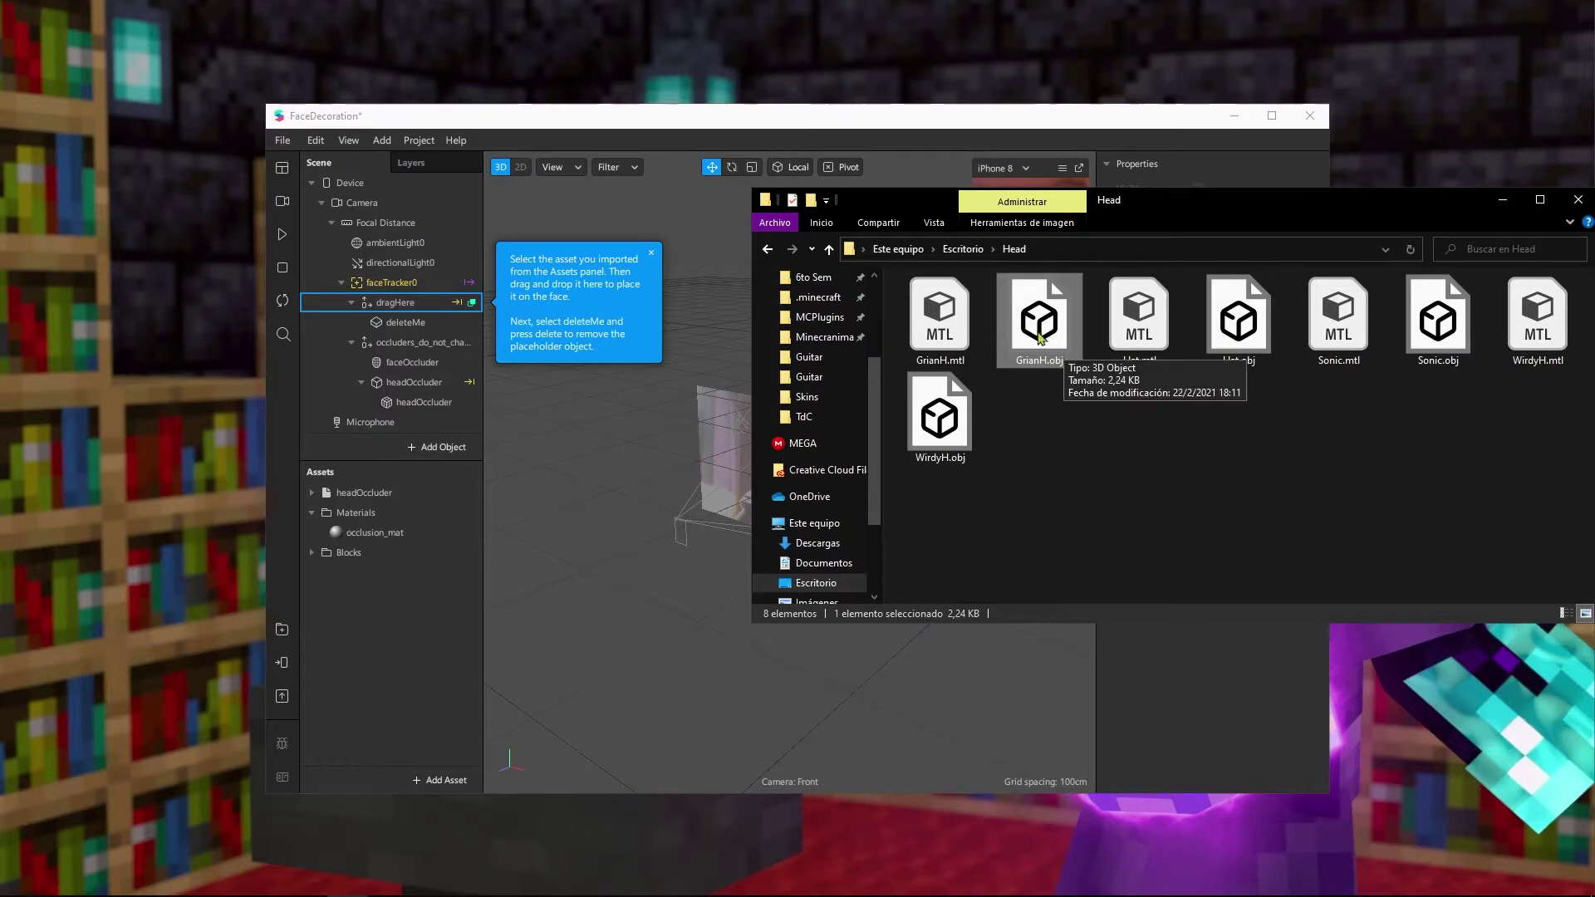
left_click_drag(1037, 327, 388, 612)
left_click(610, 127)
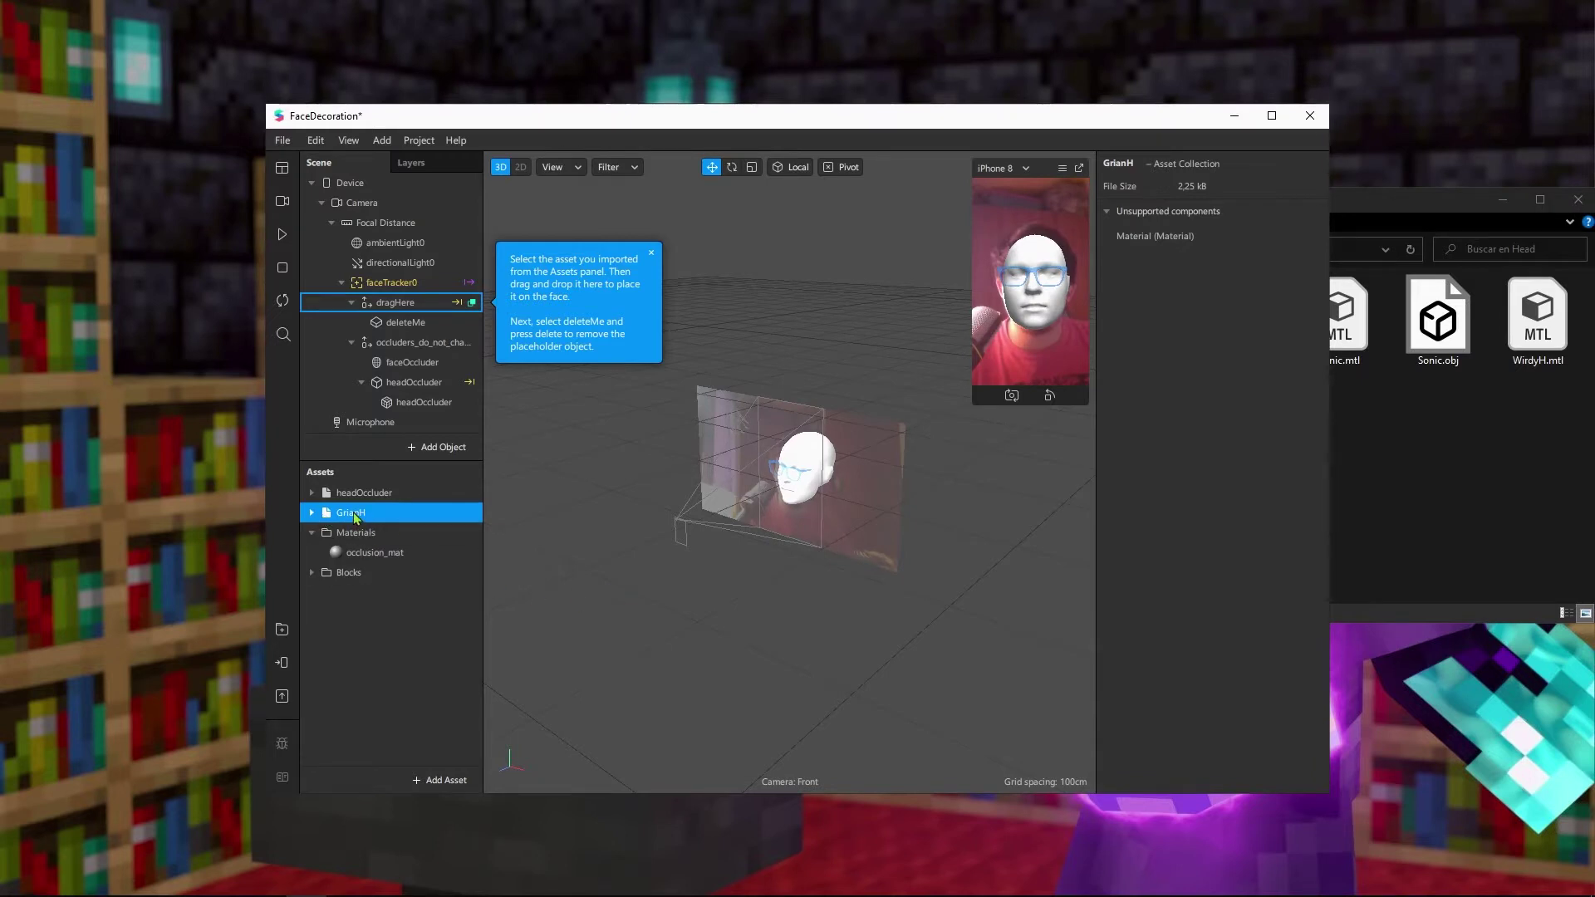
Put GrianH under dragHere on faceTracker0, then orbit and zoom to inspect the blocky head
left_click_drag(355, 517, 408, 305)
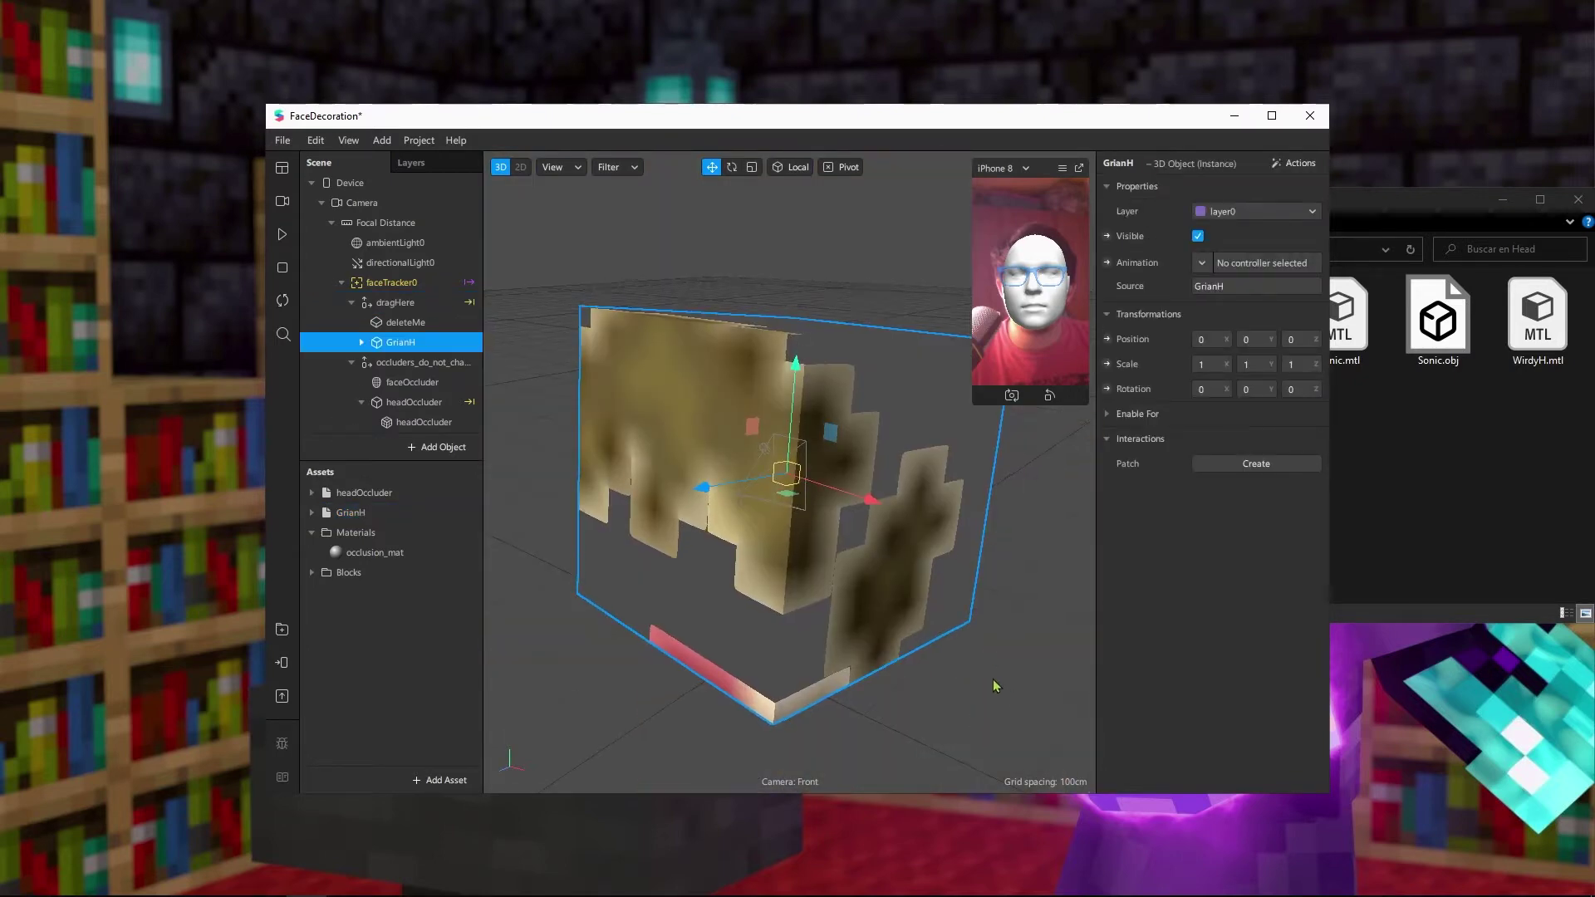
left_click_drag(1008, 665, 1011, 591)
scroll(1010, 589, "down", 5)
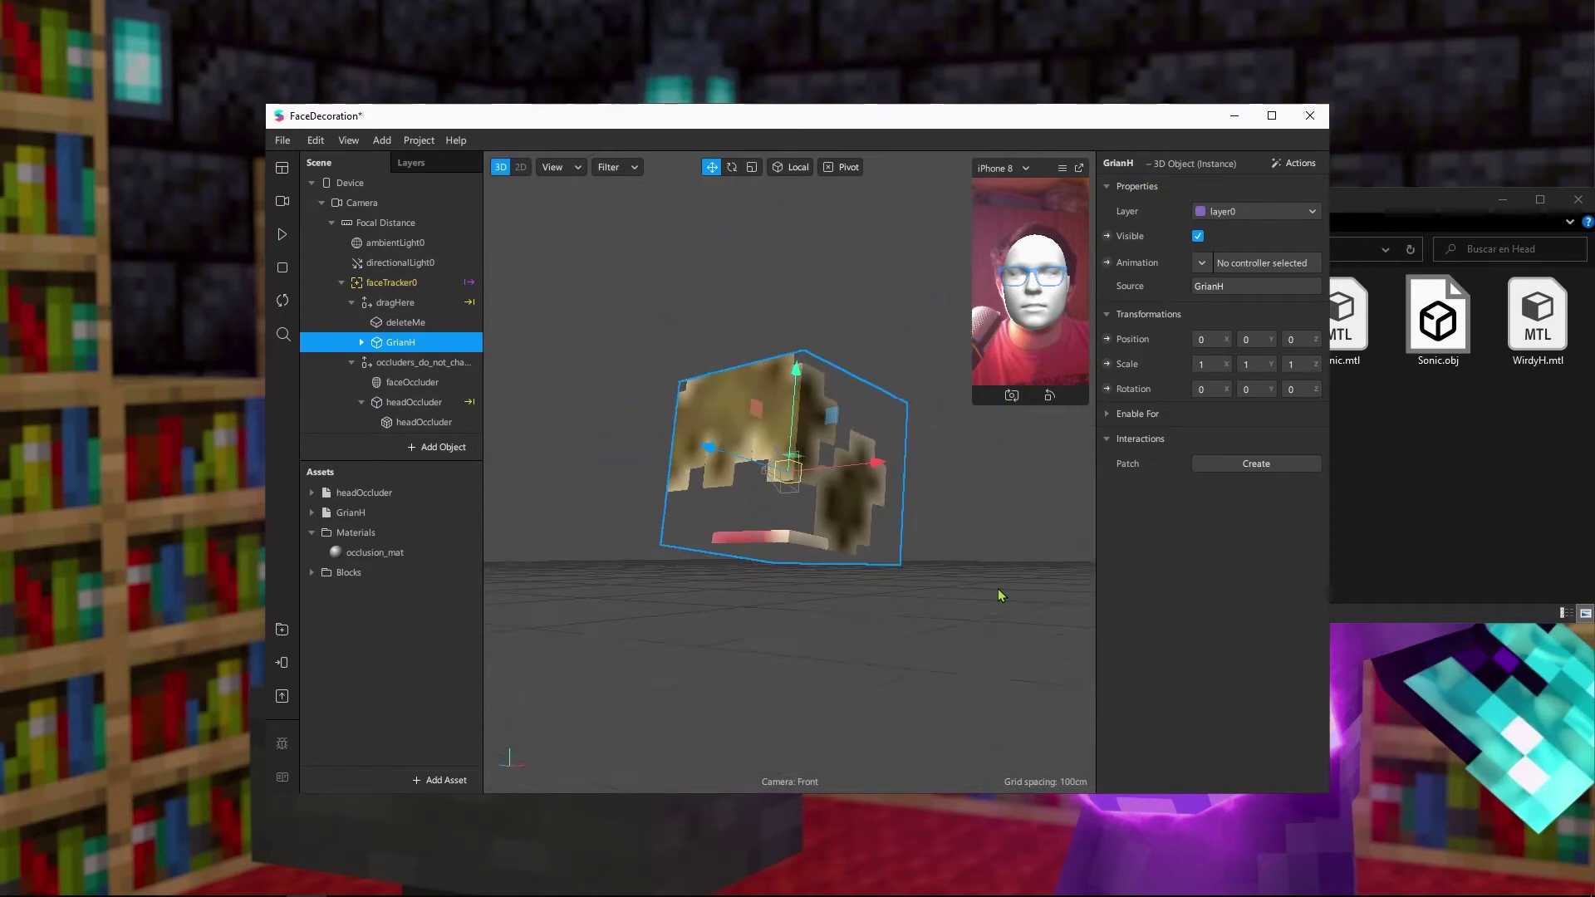
mouse_move(915, 631)
left_mouse_down()
mouse_move(928, 690)
mouse_move(919, 645)
left_mouse_up()
scroll(937, 634, "up", 3)
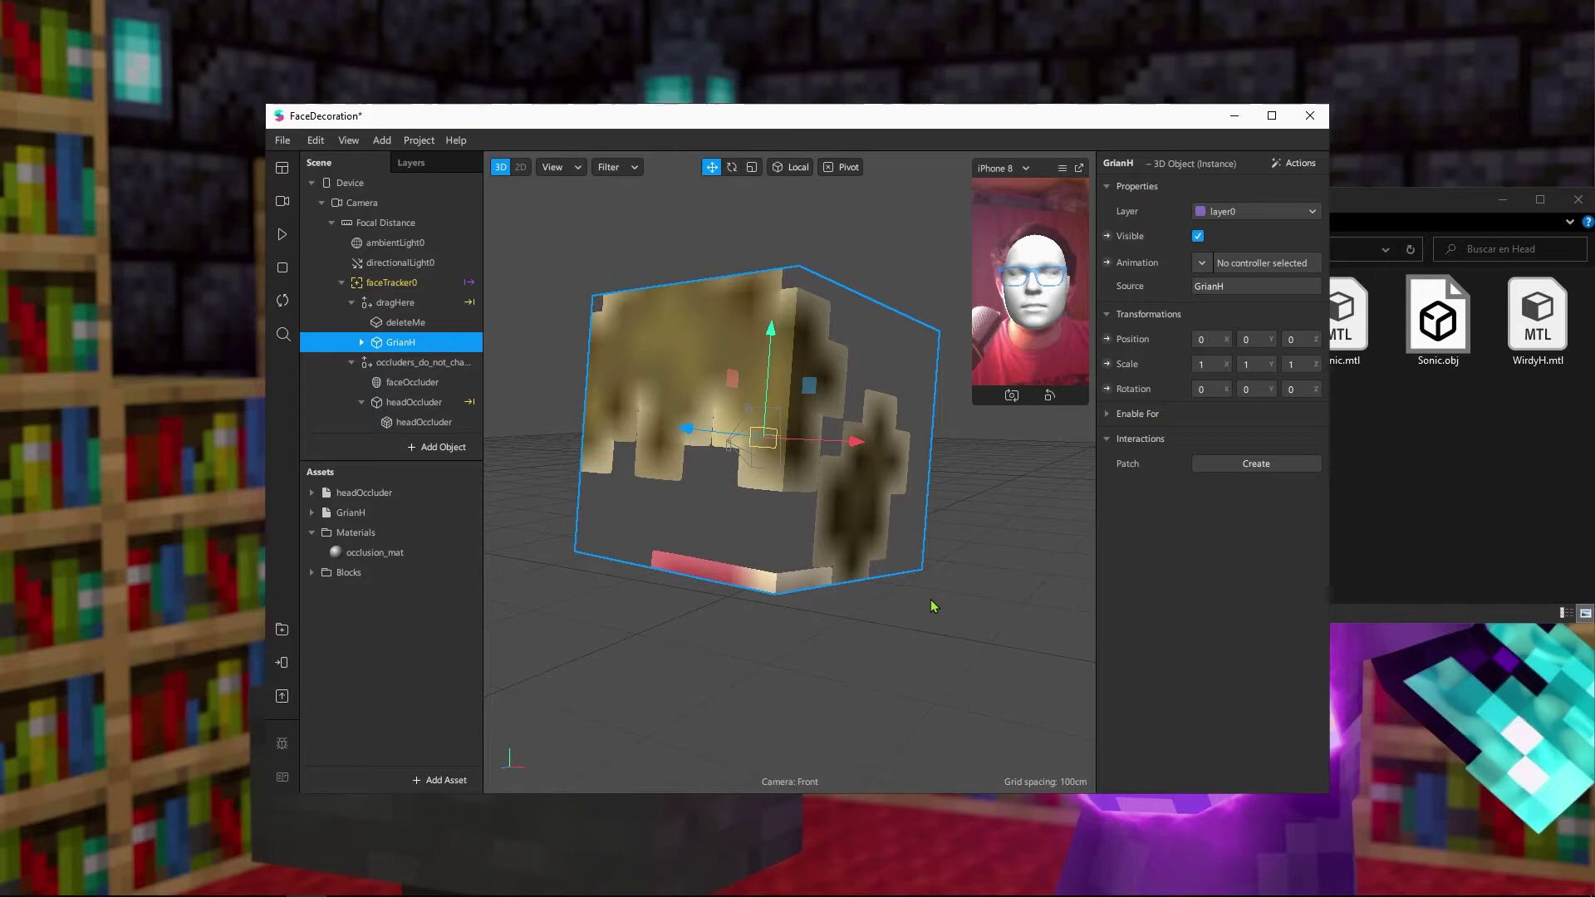
scroll(931, 600, "down", 3)
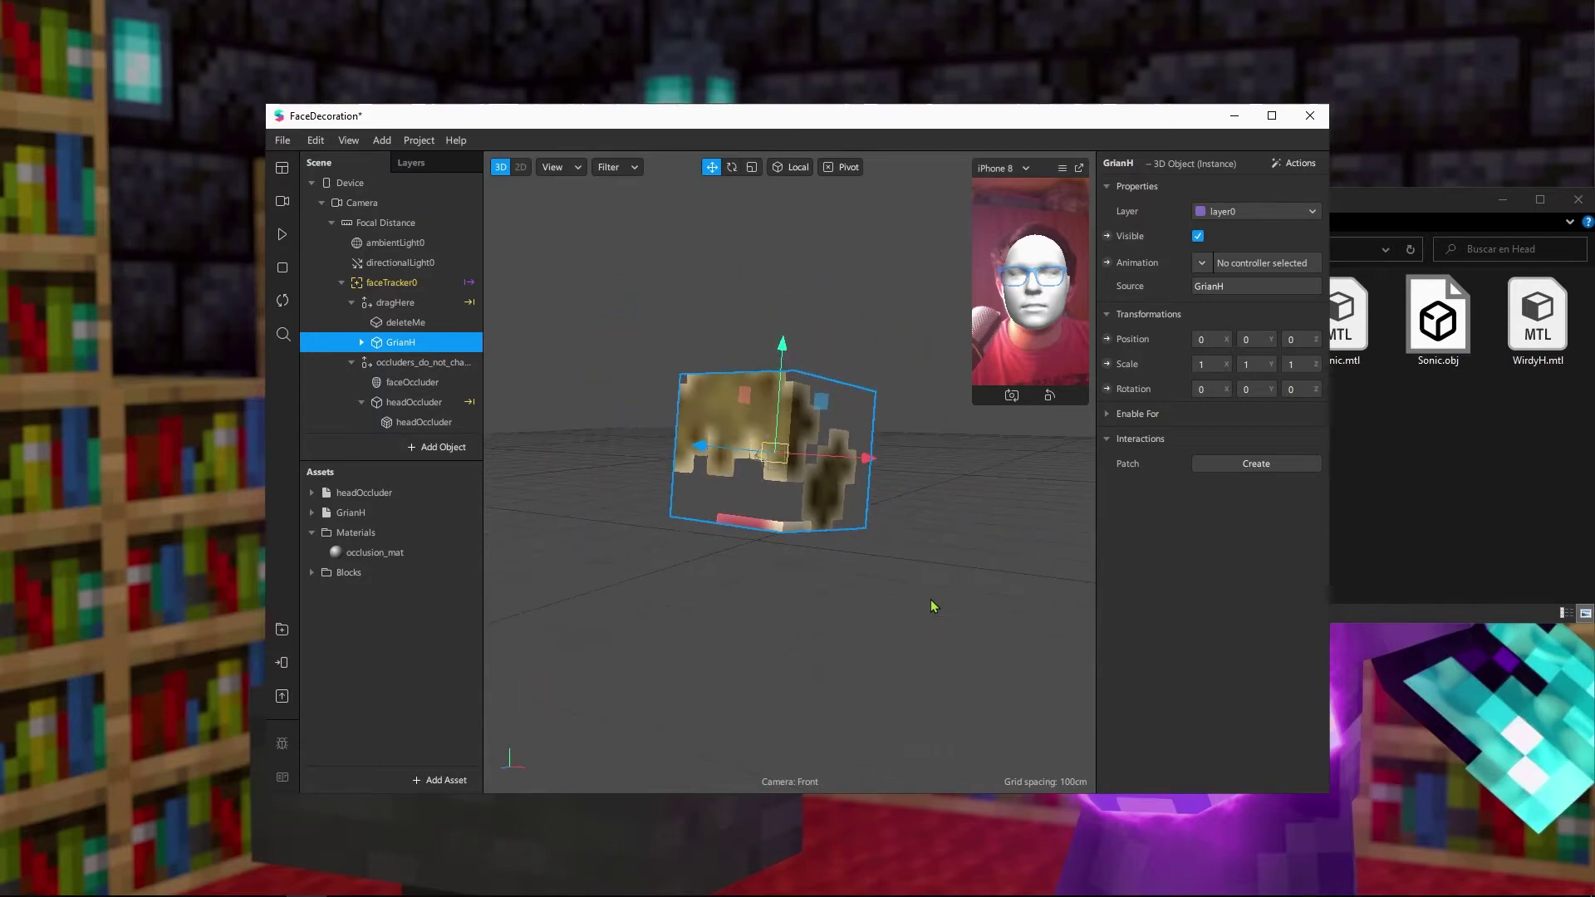
scroll(931, 600, "up", 4)
scroll(930, 600, "down", 1)
scroll(930, 600, "down", 2)
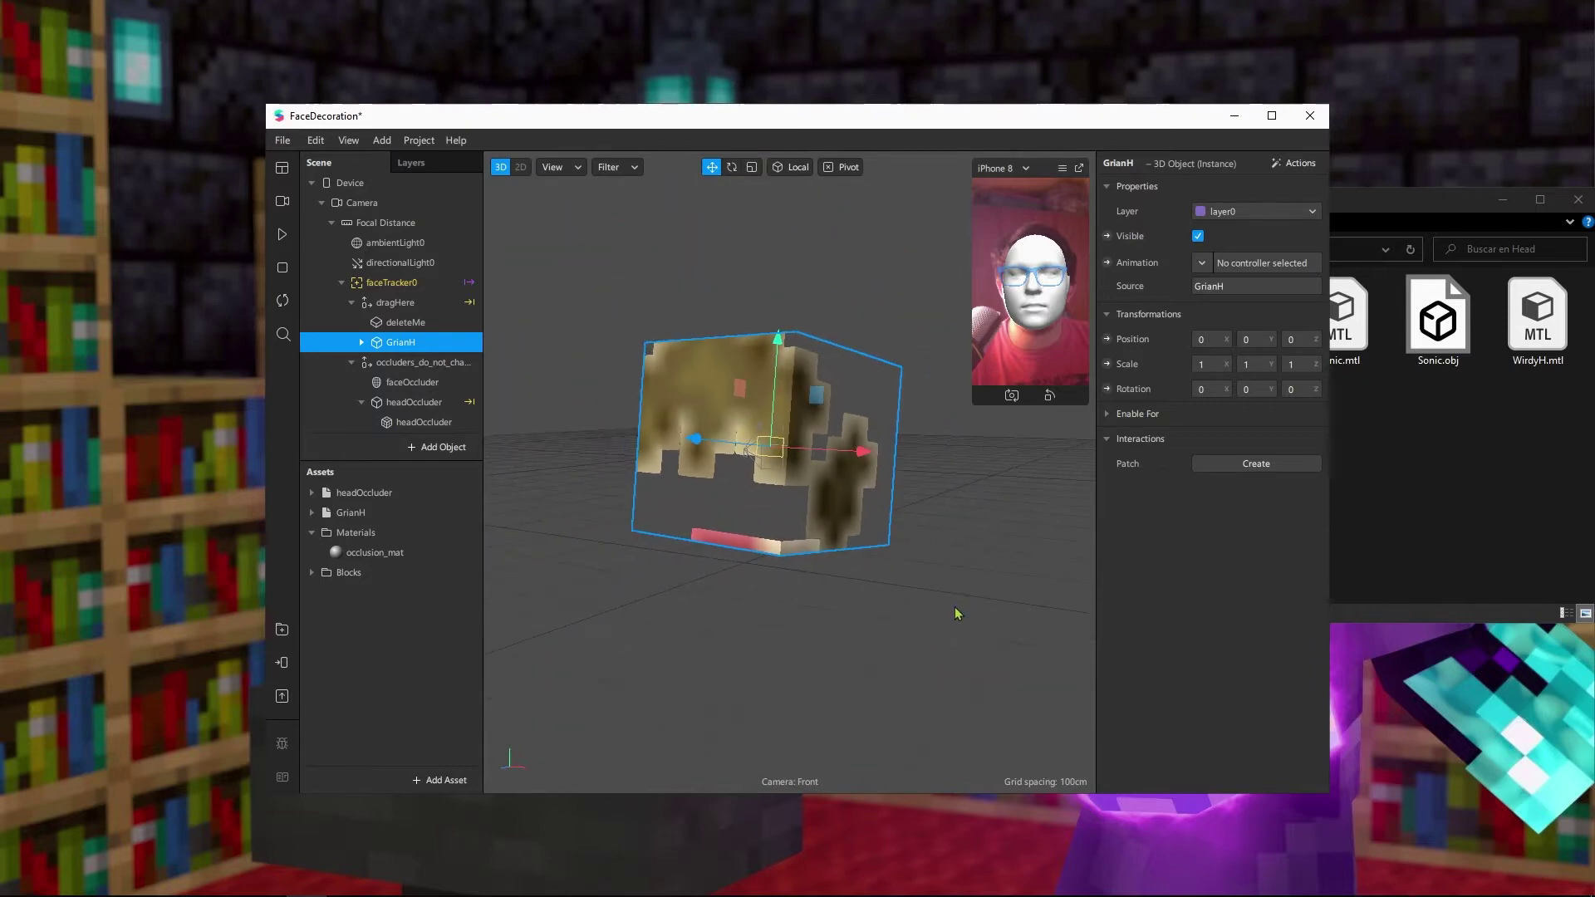
left_click_drag(973, 599, 890, 609)
scroll(889, 605, "up", 3)
scroll(851, 634, "down", 3)
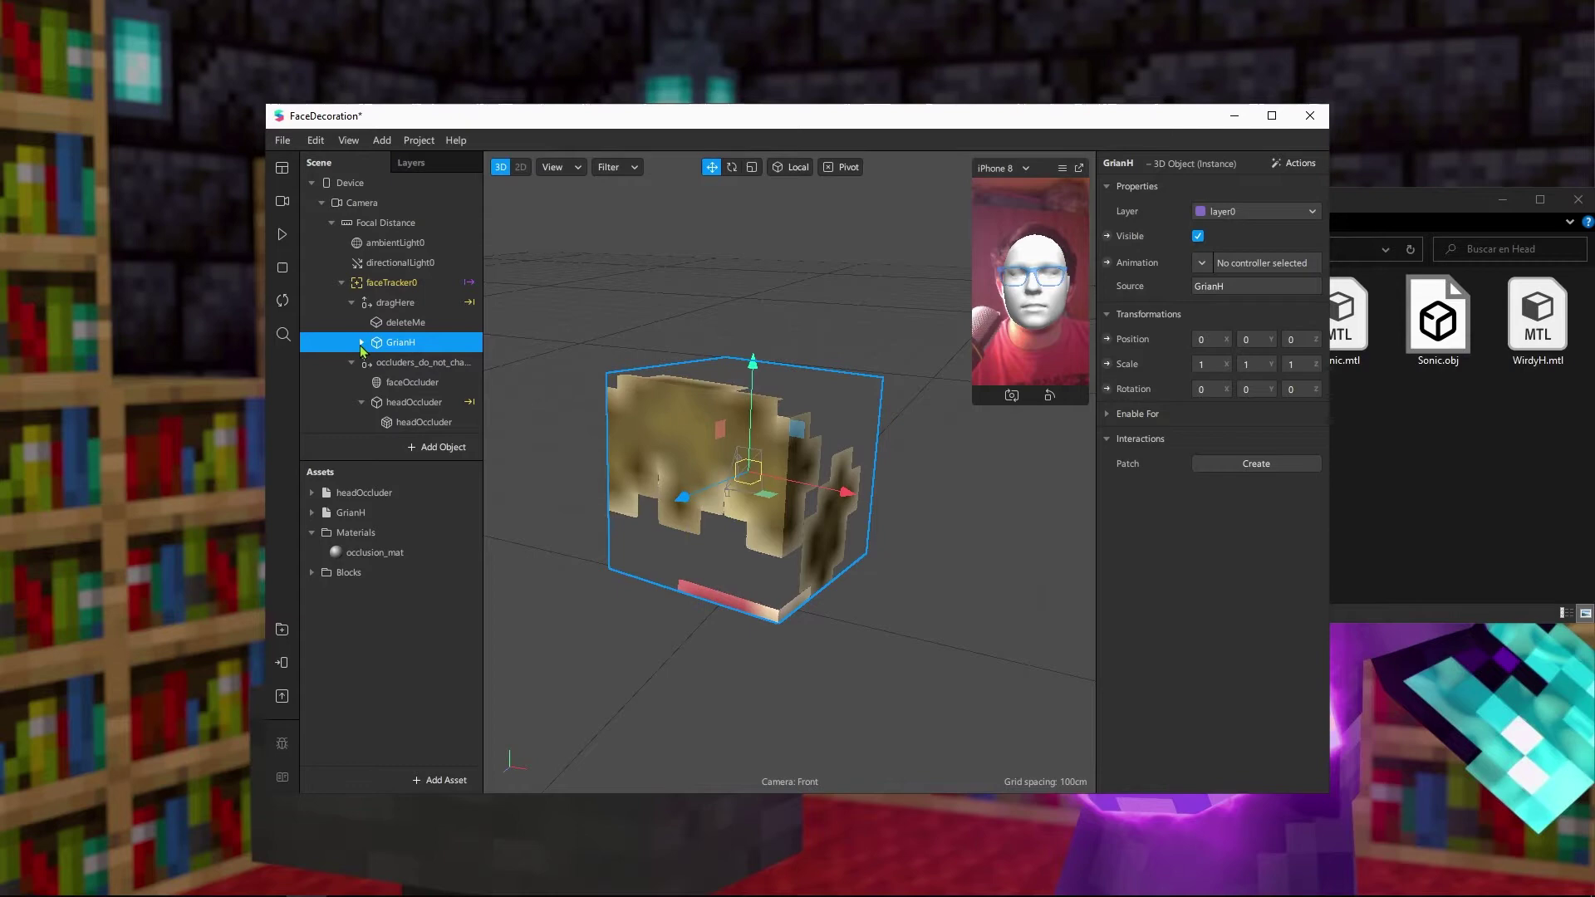
Rename GrianH's Cube mesh part to Int
left_click(362, 343)
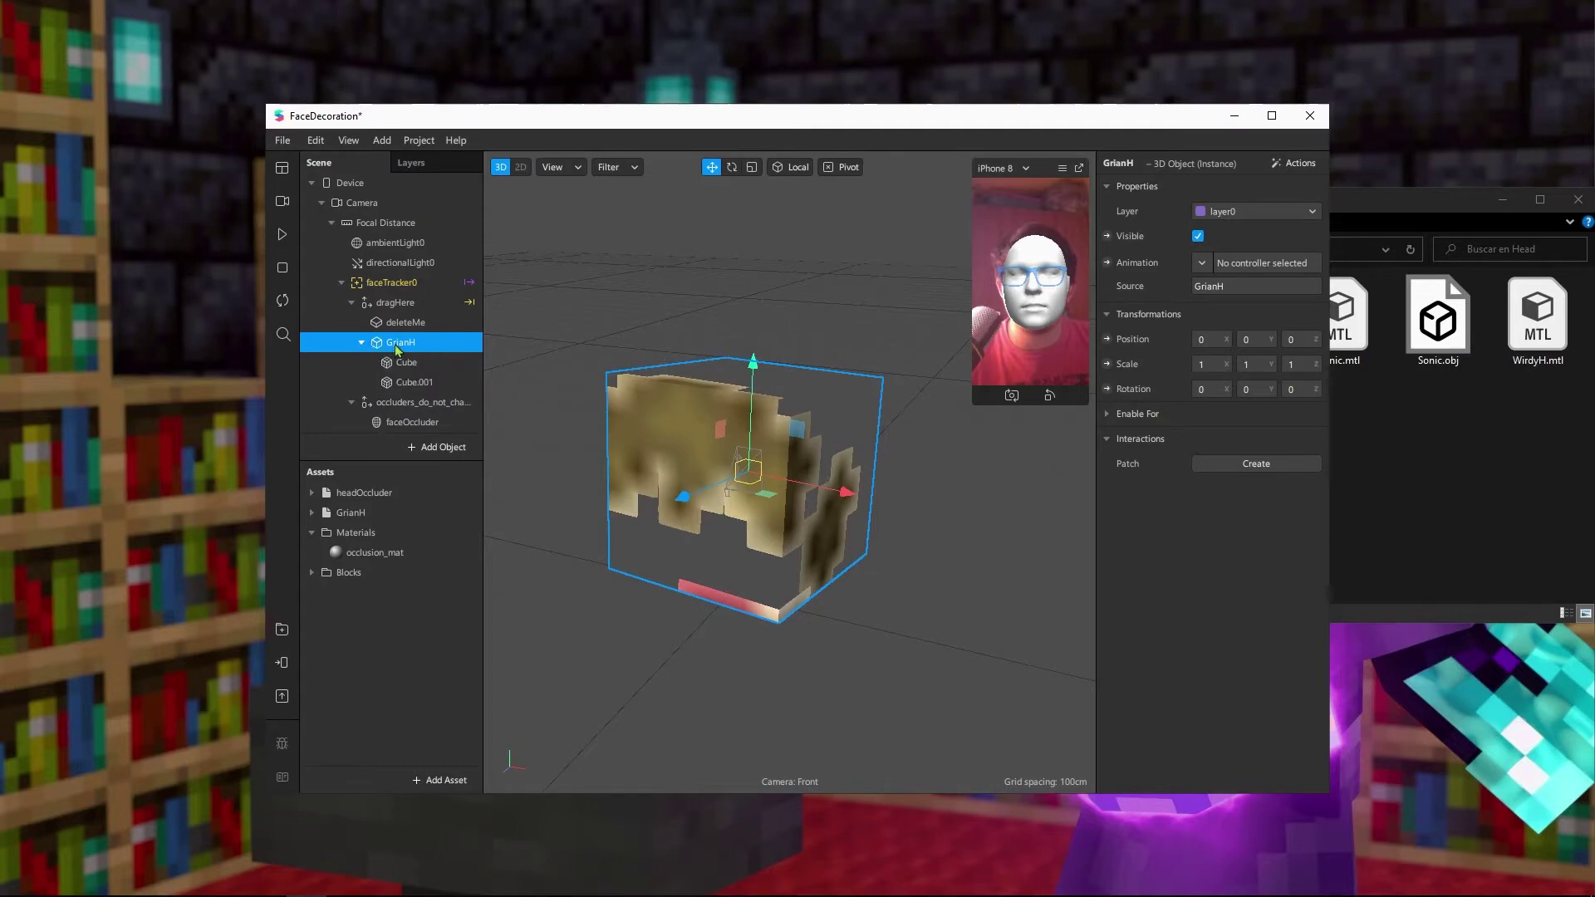
left_click(407, 363)
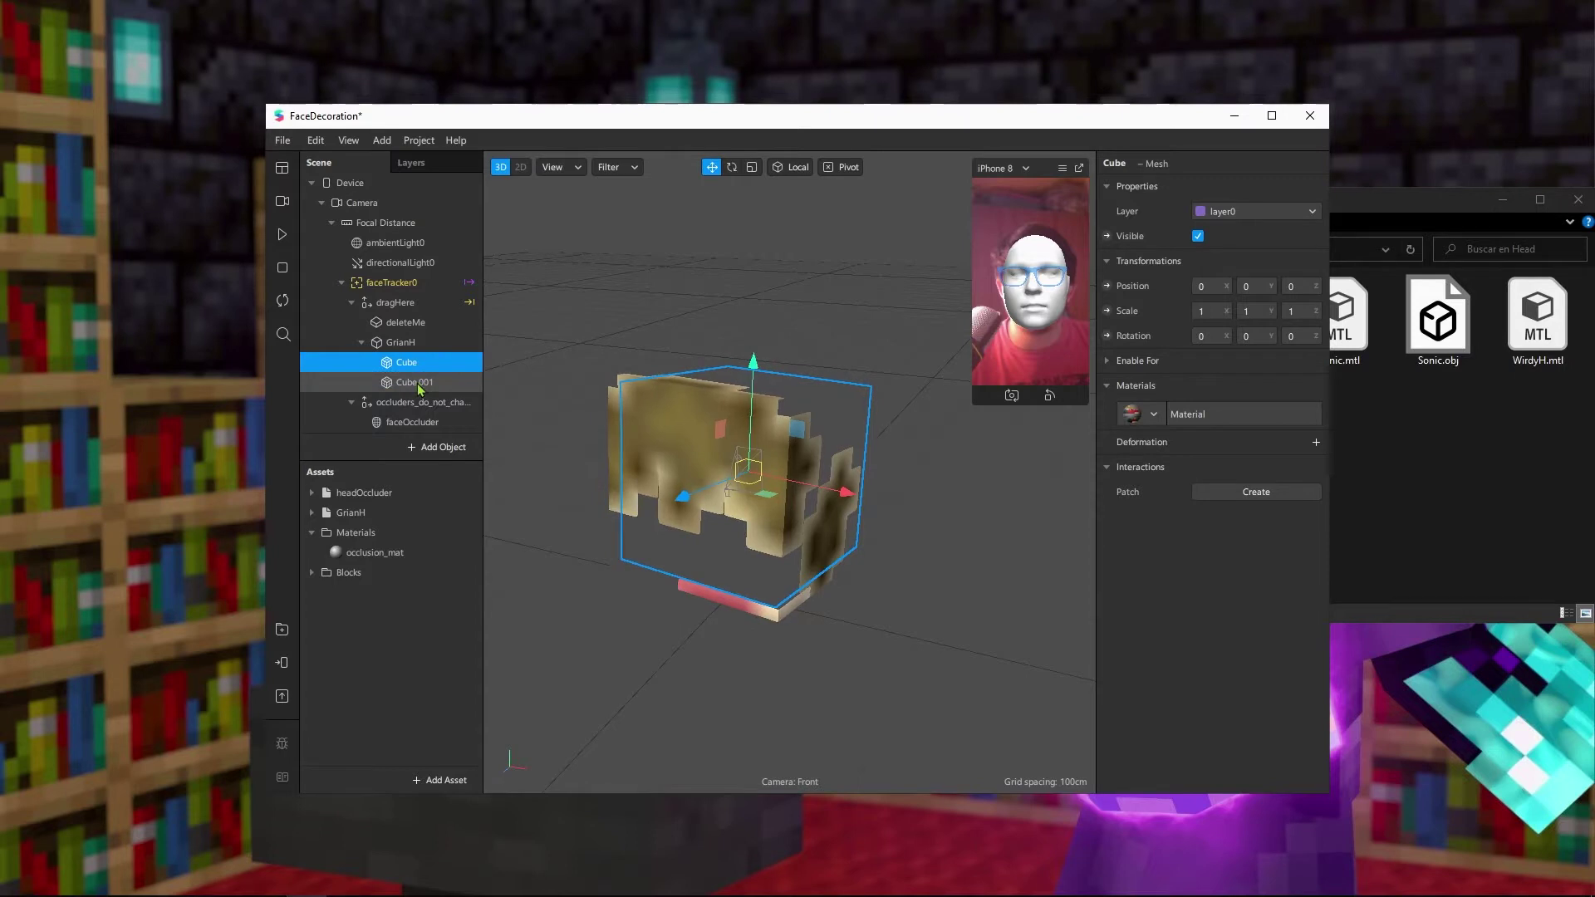
right_click(400, 366)
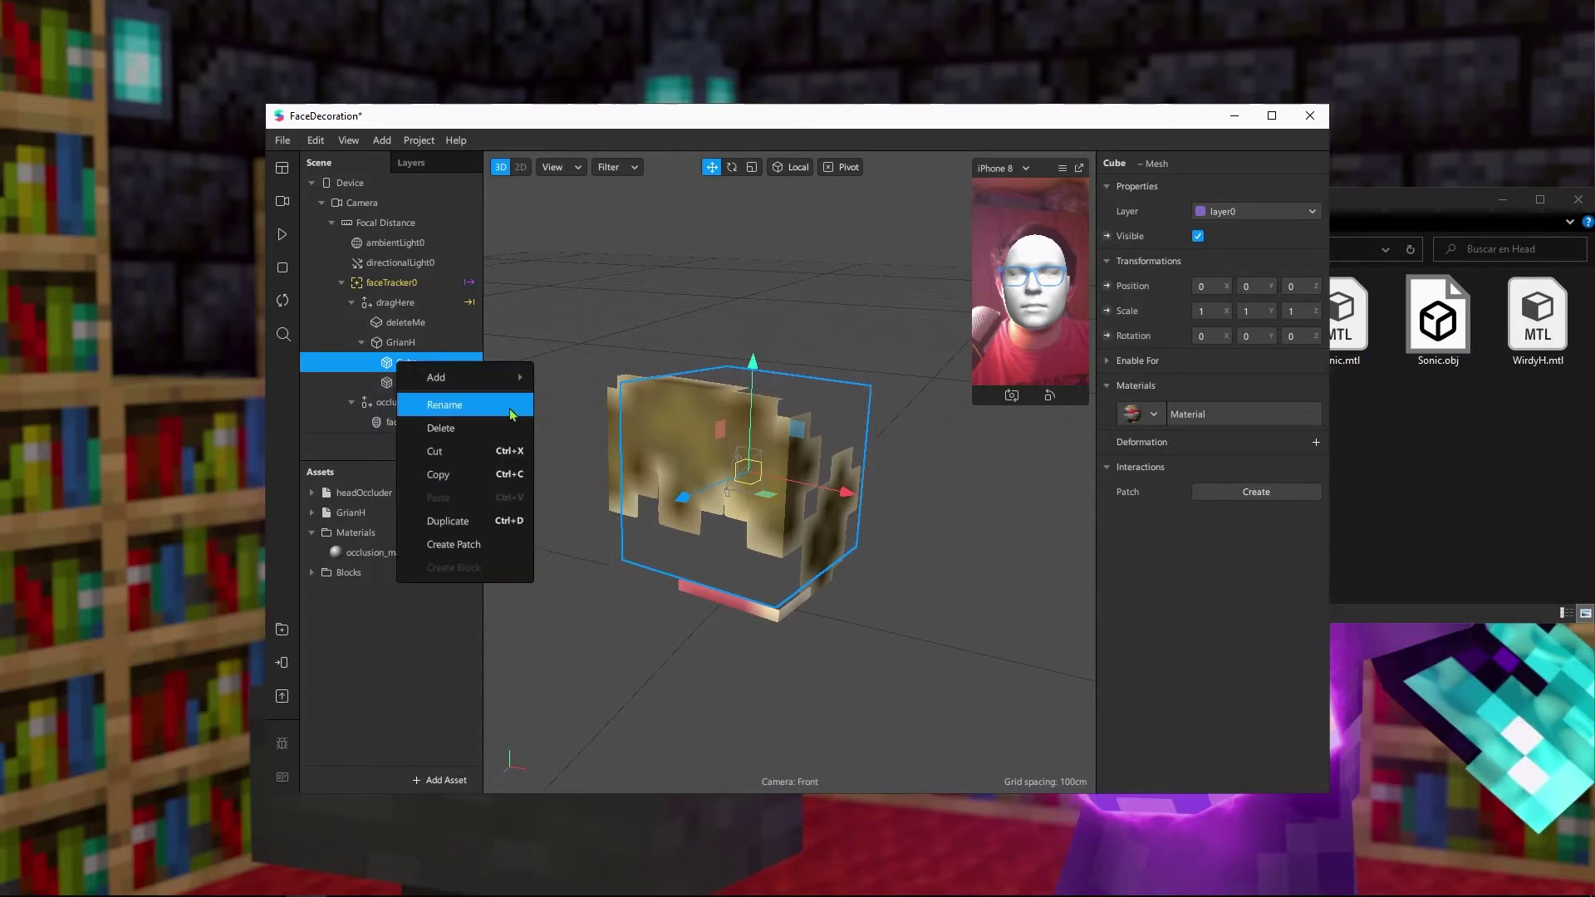
left_click(424, 402)
type("Int")
key("Return")
Rename the Cube.001 mesh part to Ext and check both parts on the head
left_click(423, 382)
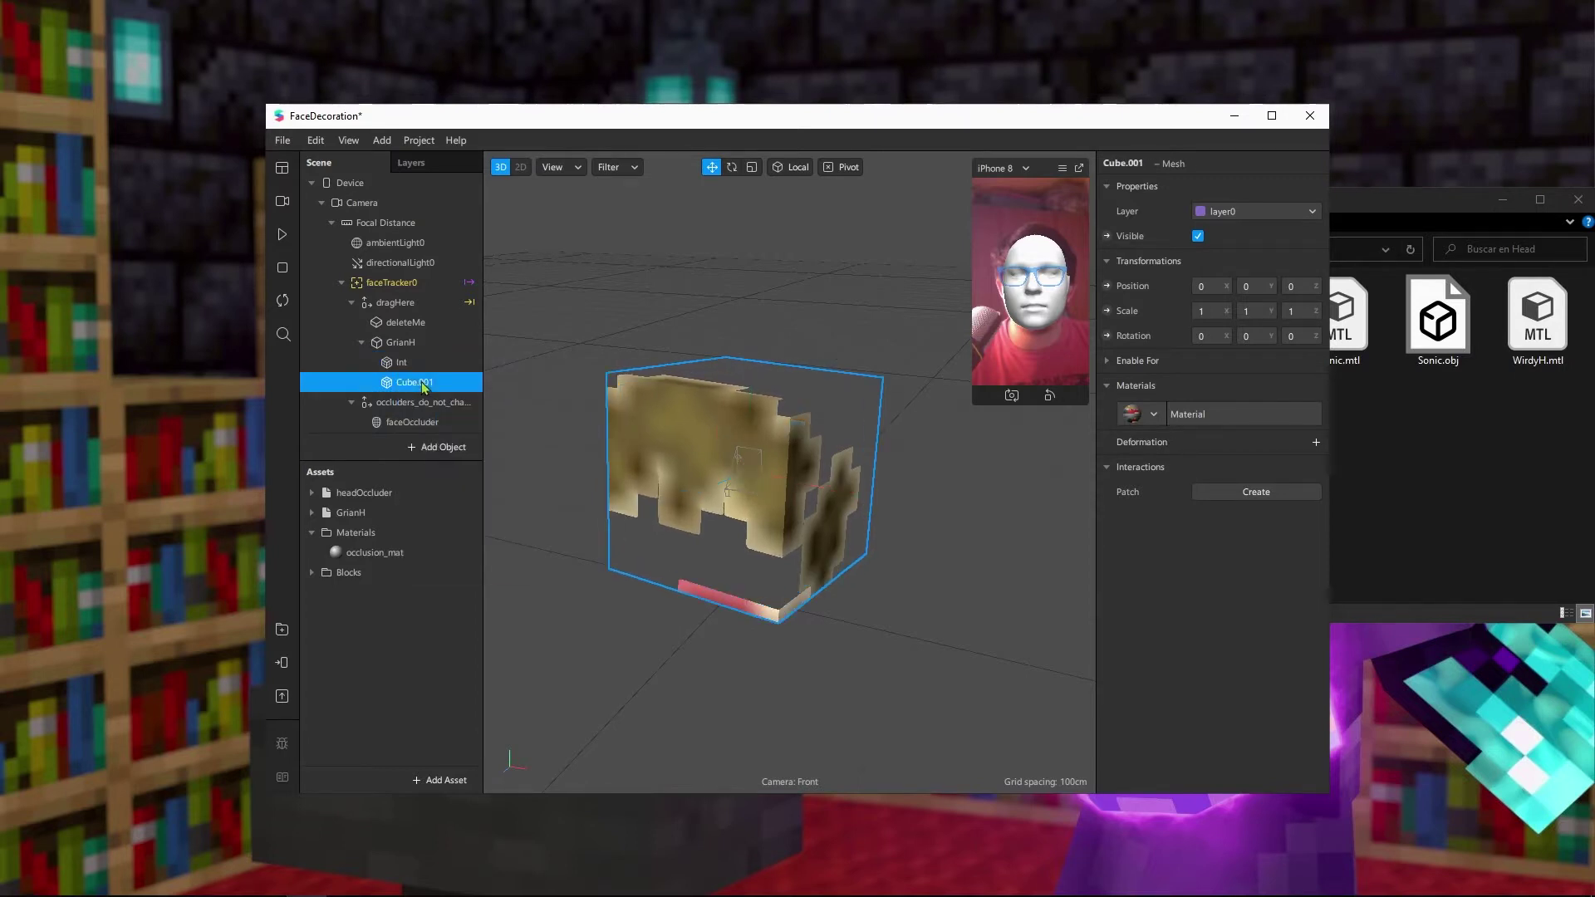
right_click(423, 382)
left_click(484, 436)
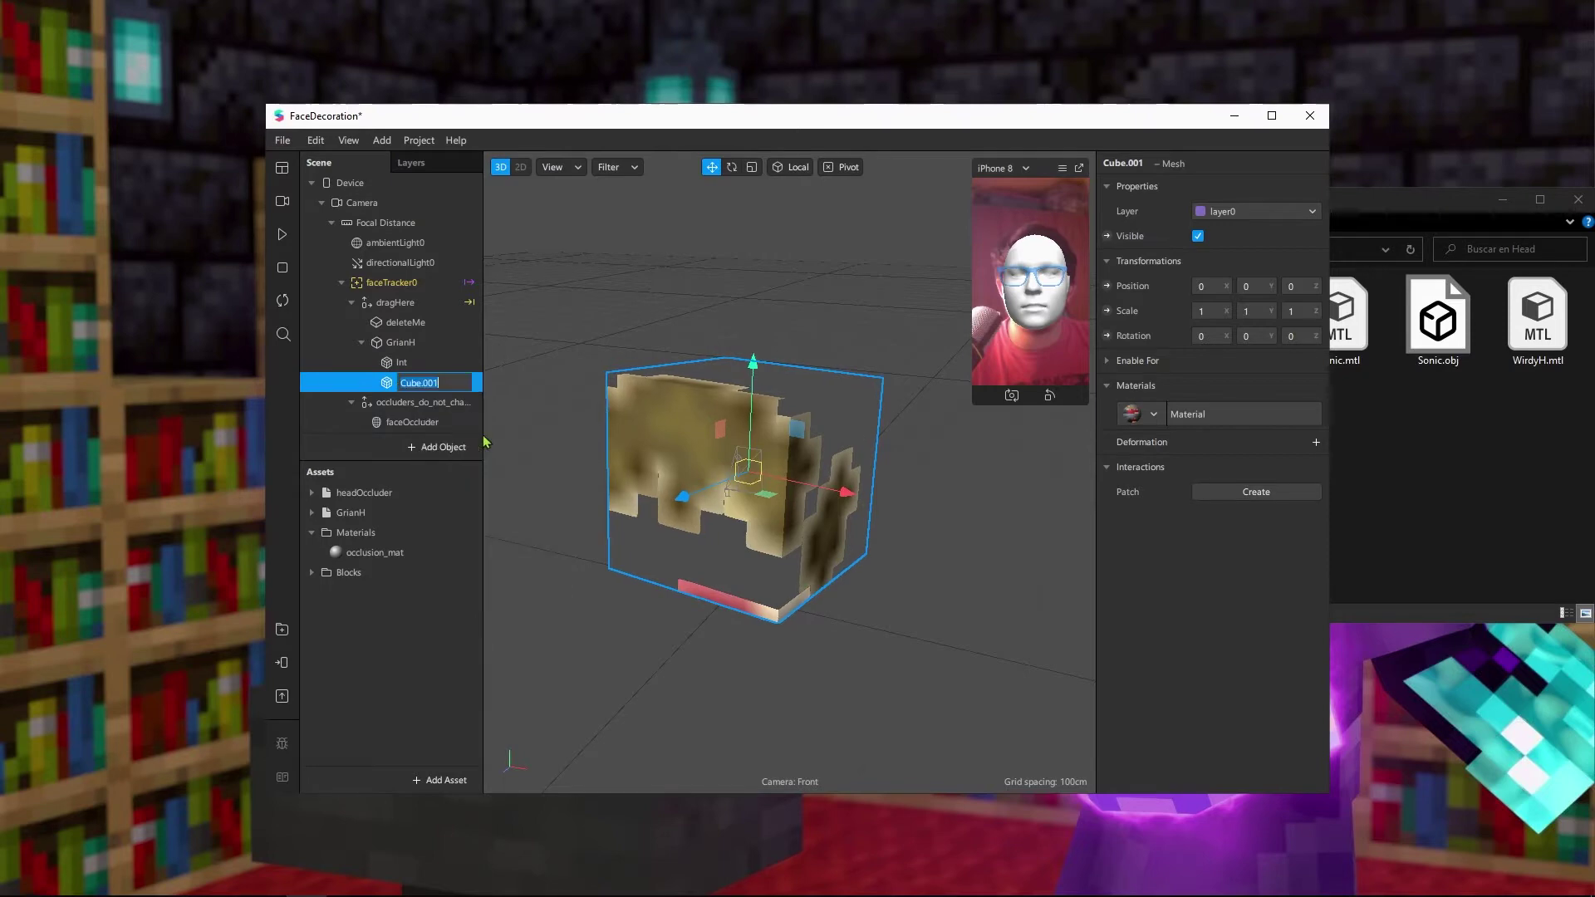
type("Ext")
key("Return")
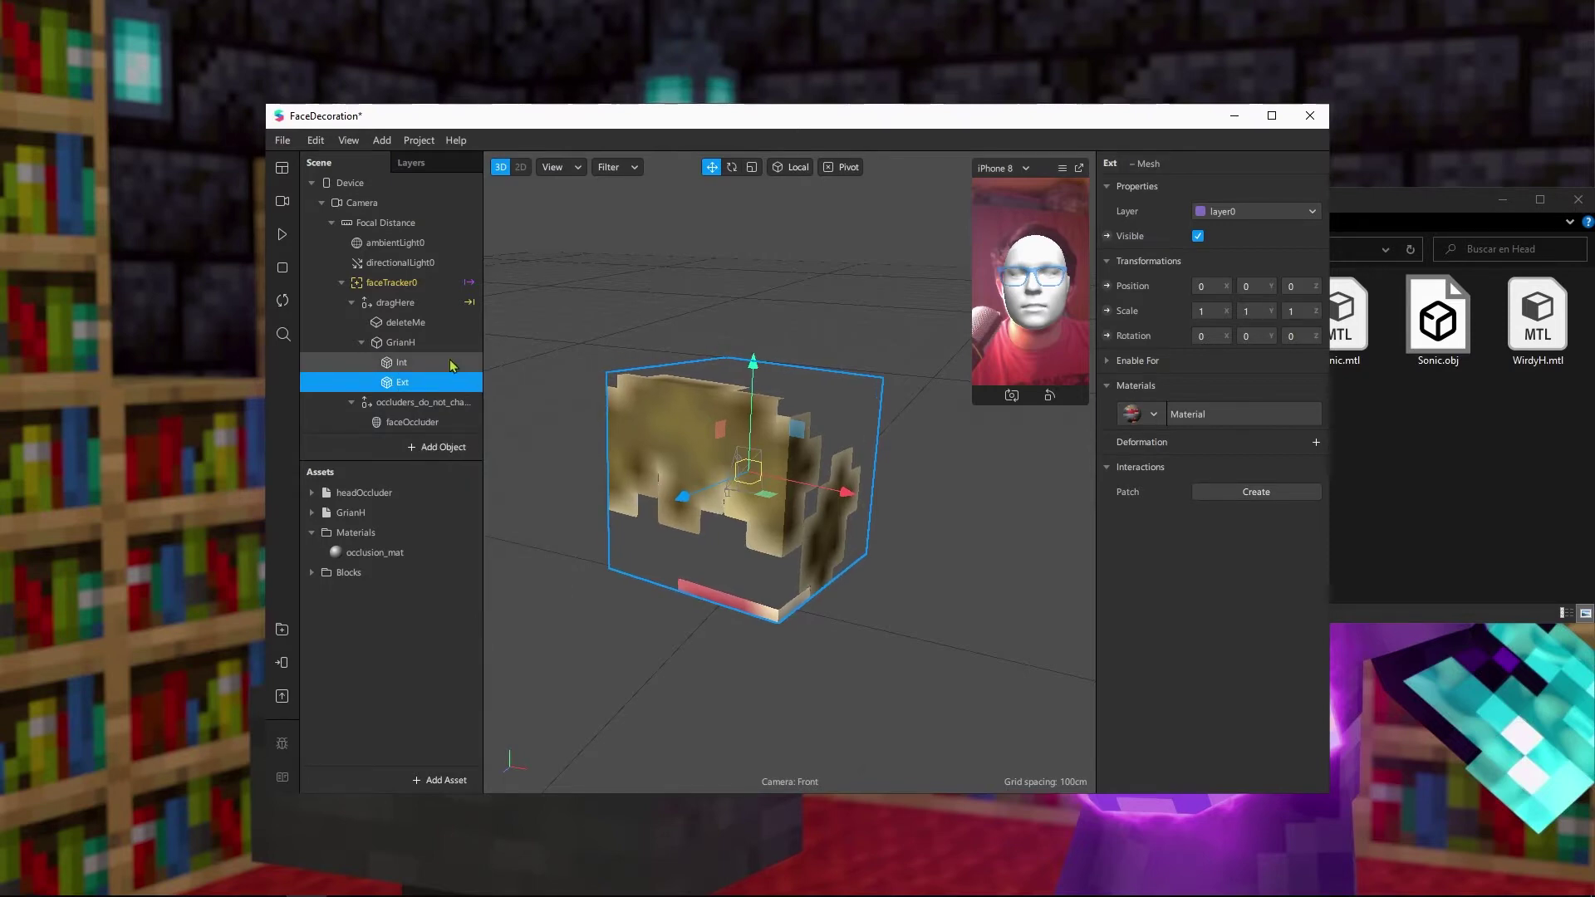
left_click(442, 366)
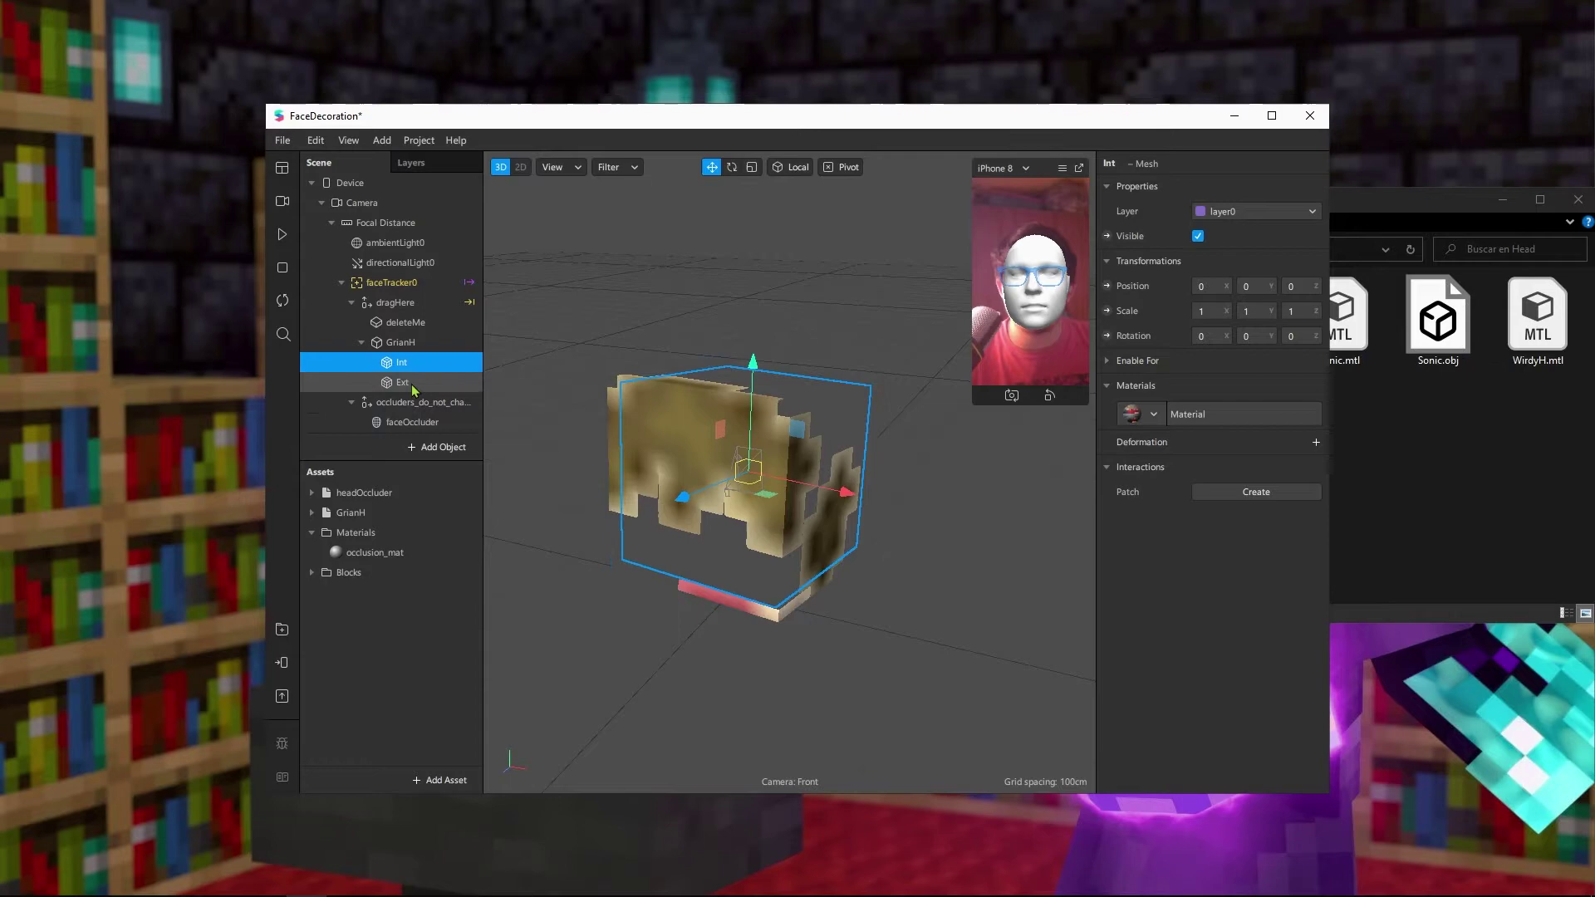
left_click(413, 385)
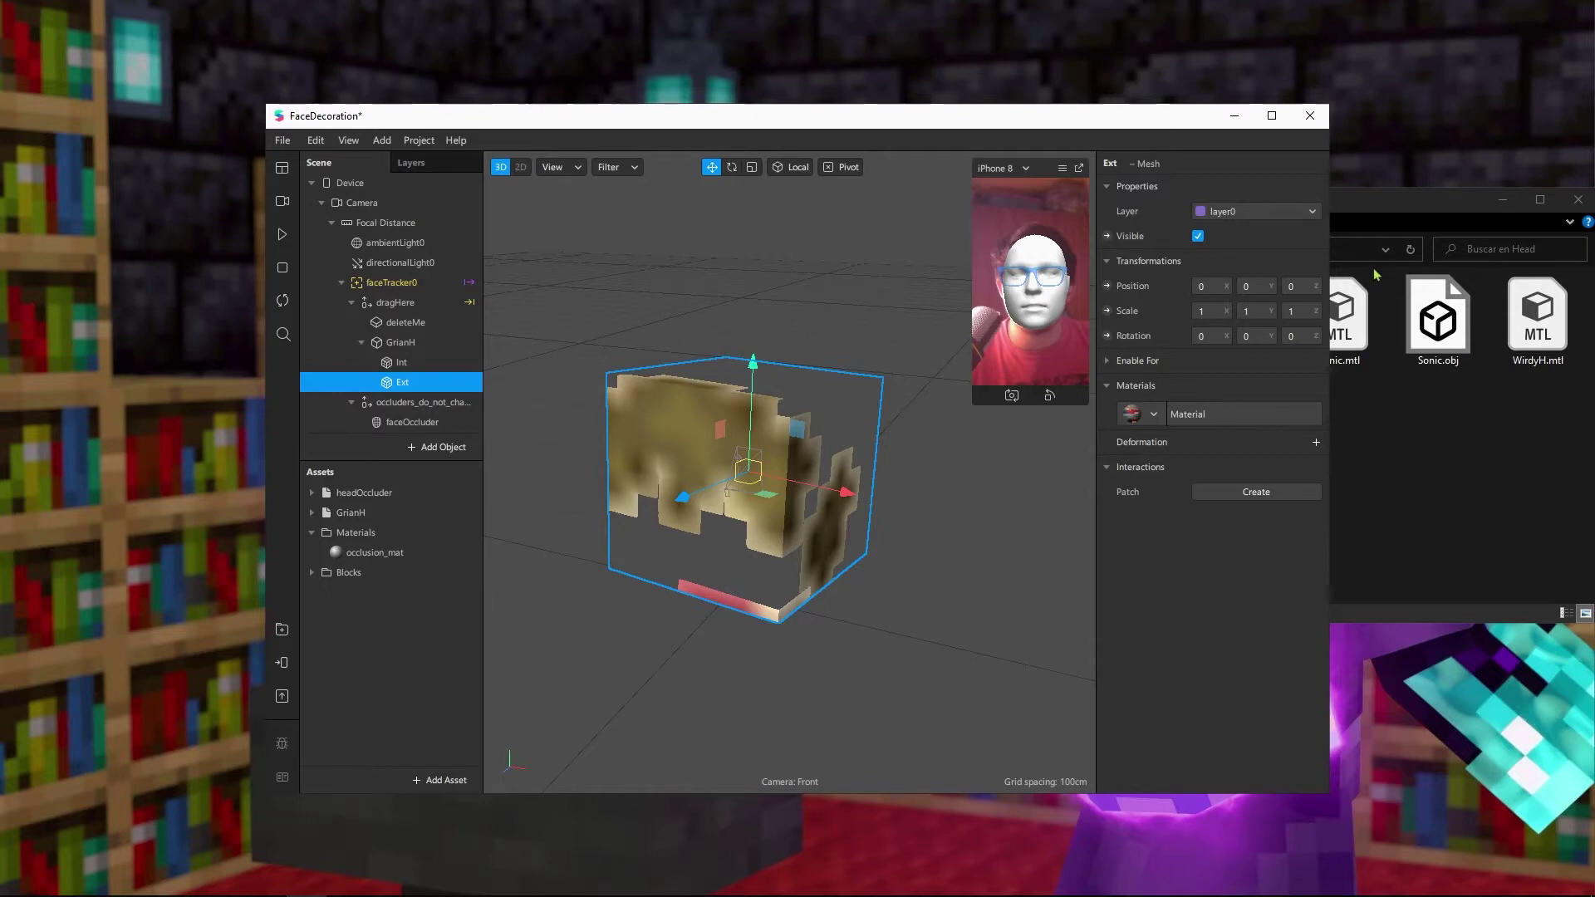
Set the Ext part's material blend mode to Alpha
left_click(1503, 200)
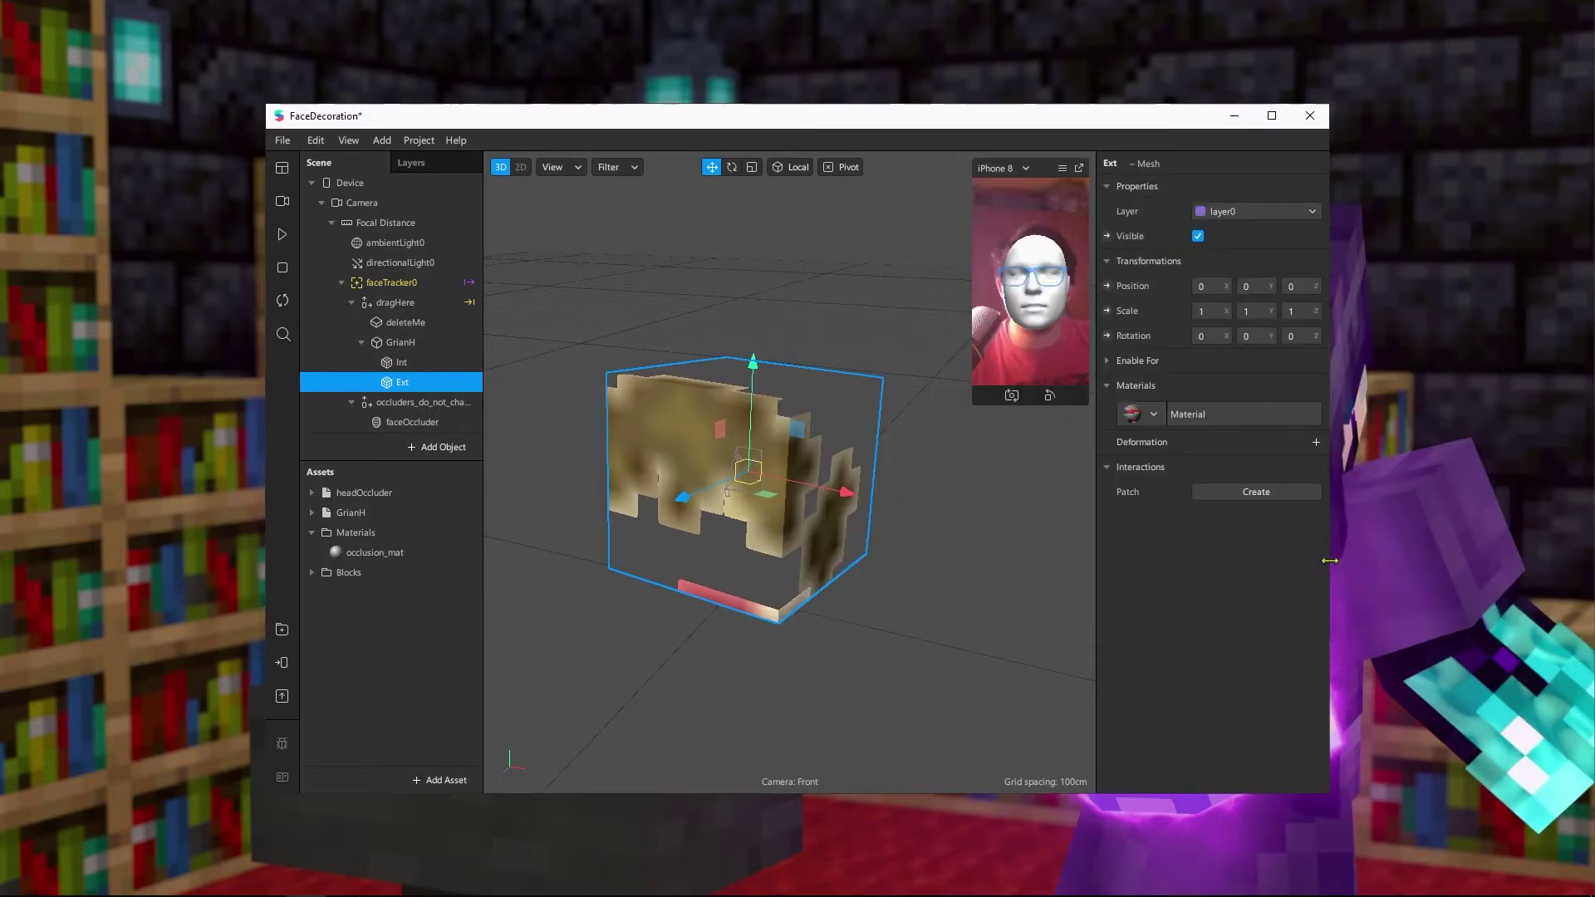
left_click(1225, 415)
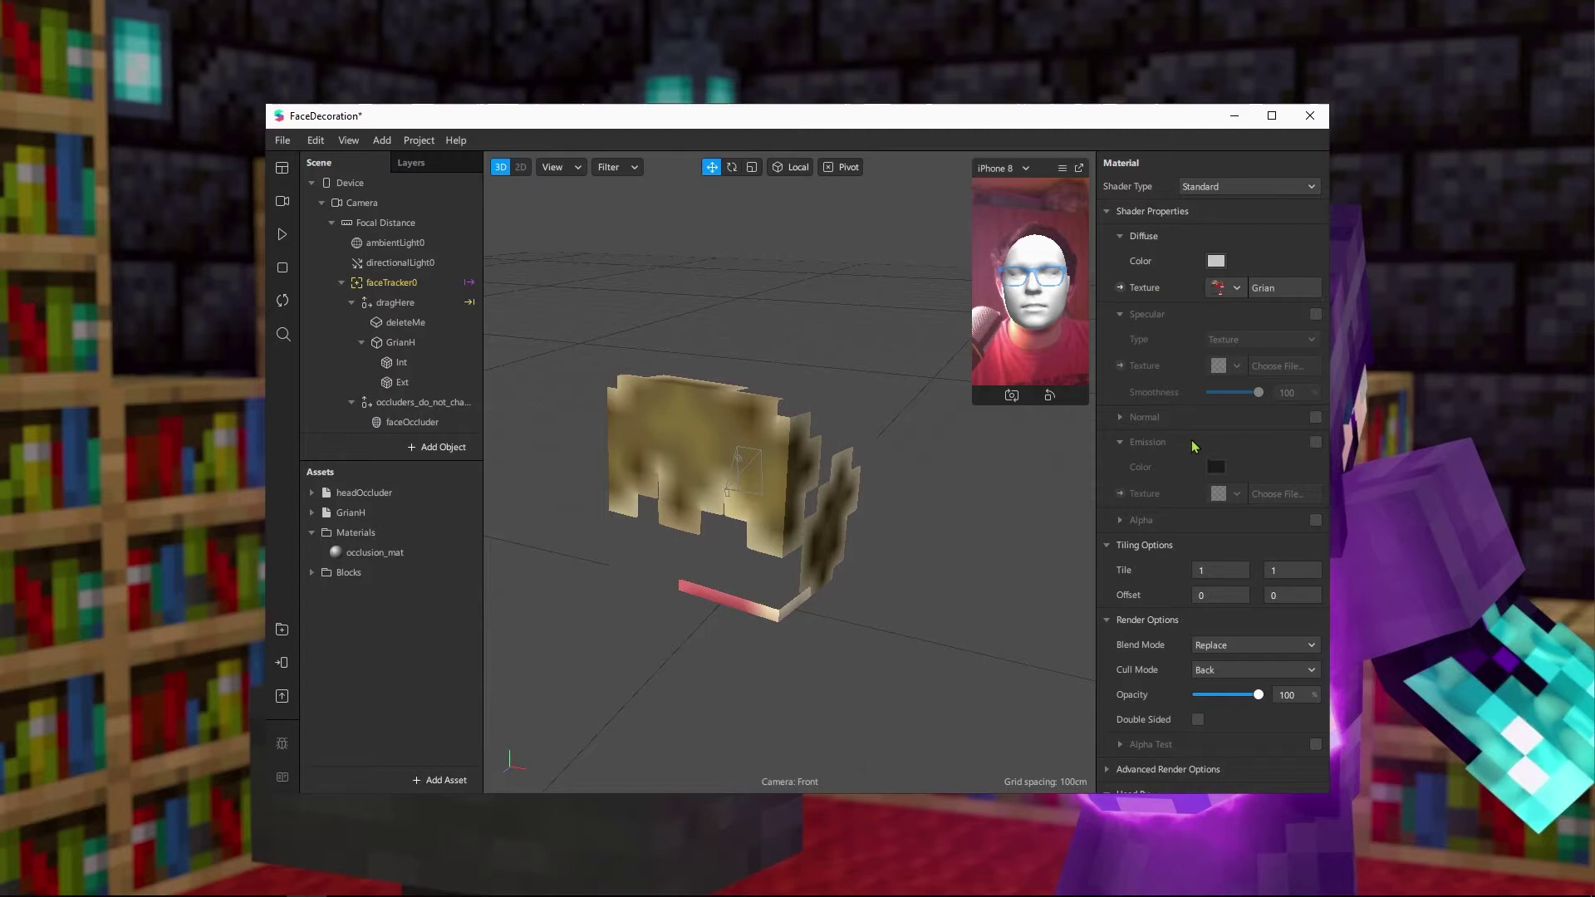
scroll(1180, 482, "down", 3)
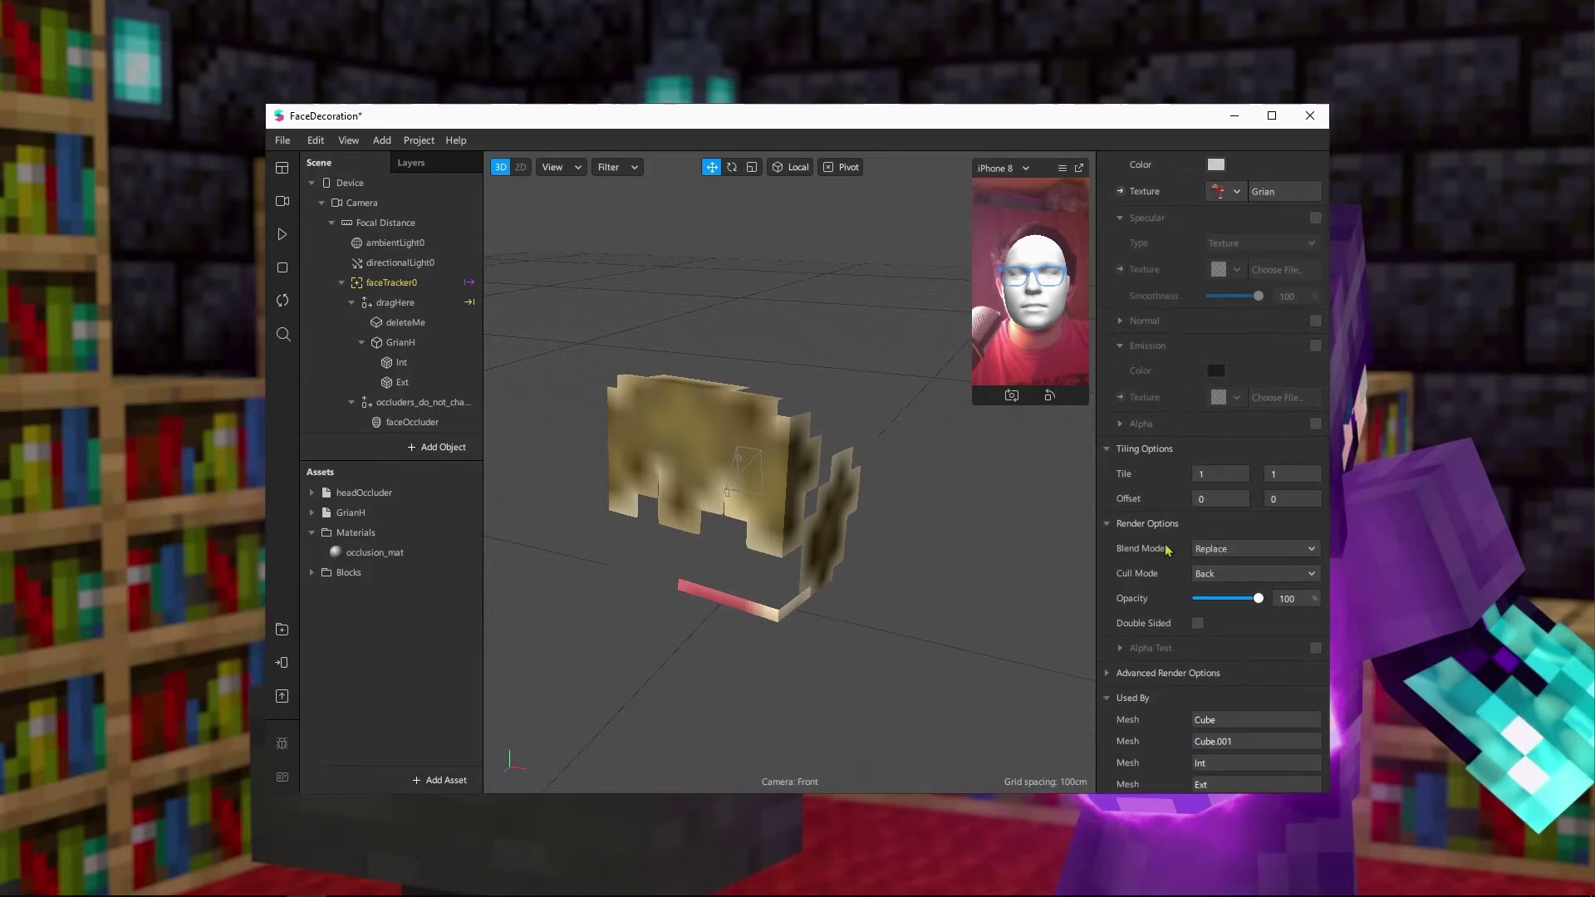
left_click(1239, 555)
left_click(1256, 583)
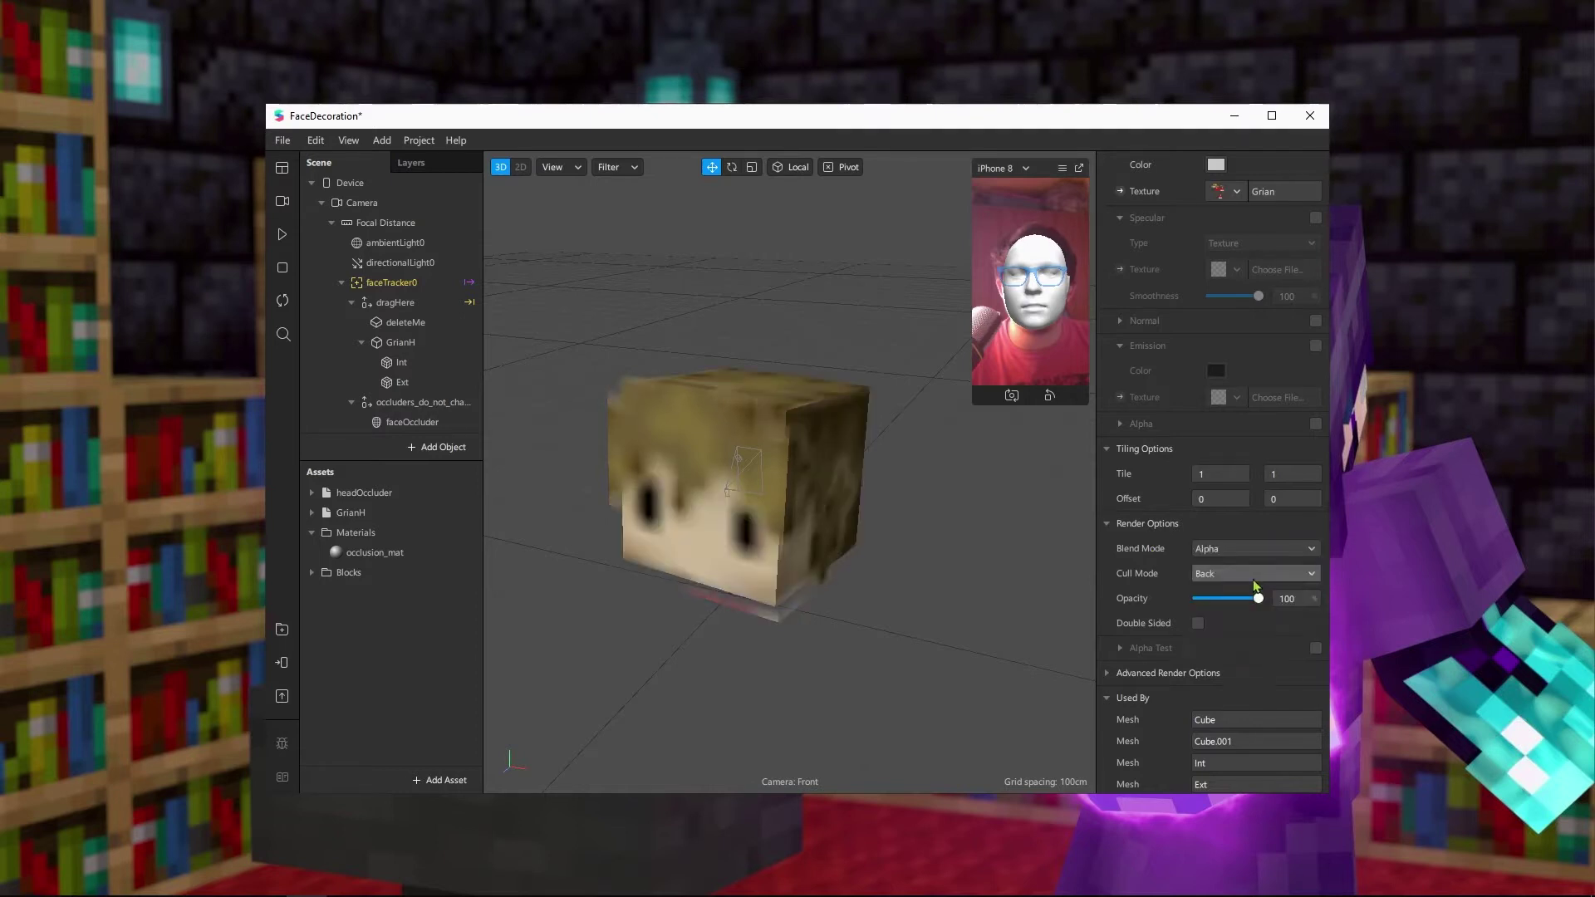
left_click_drag(919, 651, 700, 538, "alt")
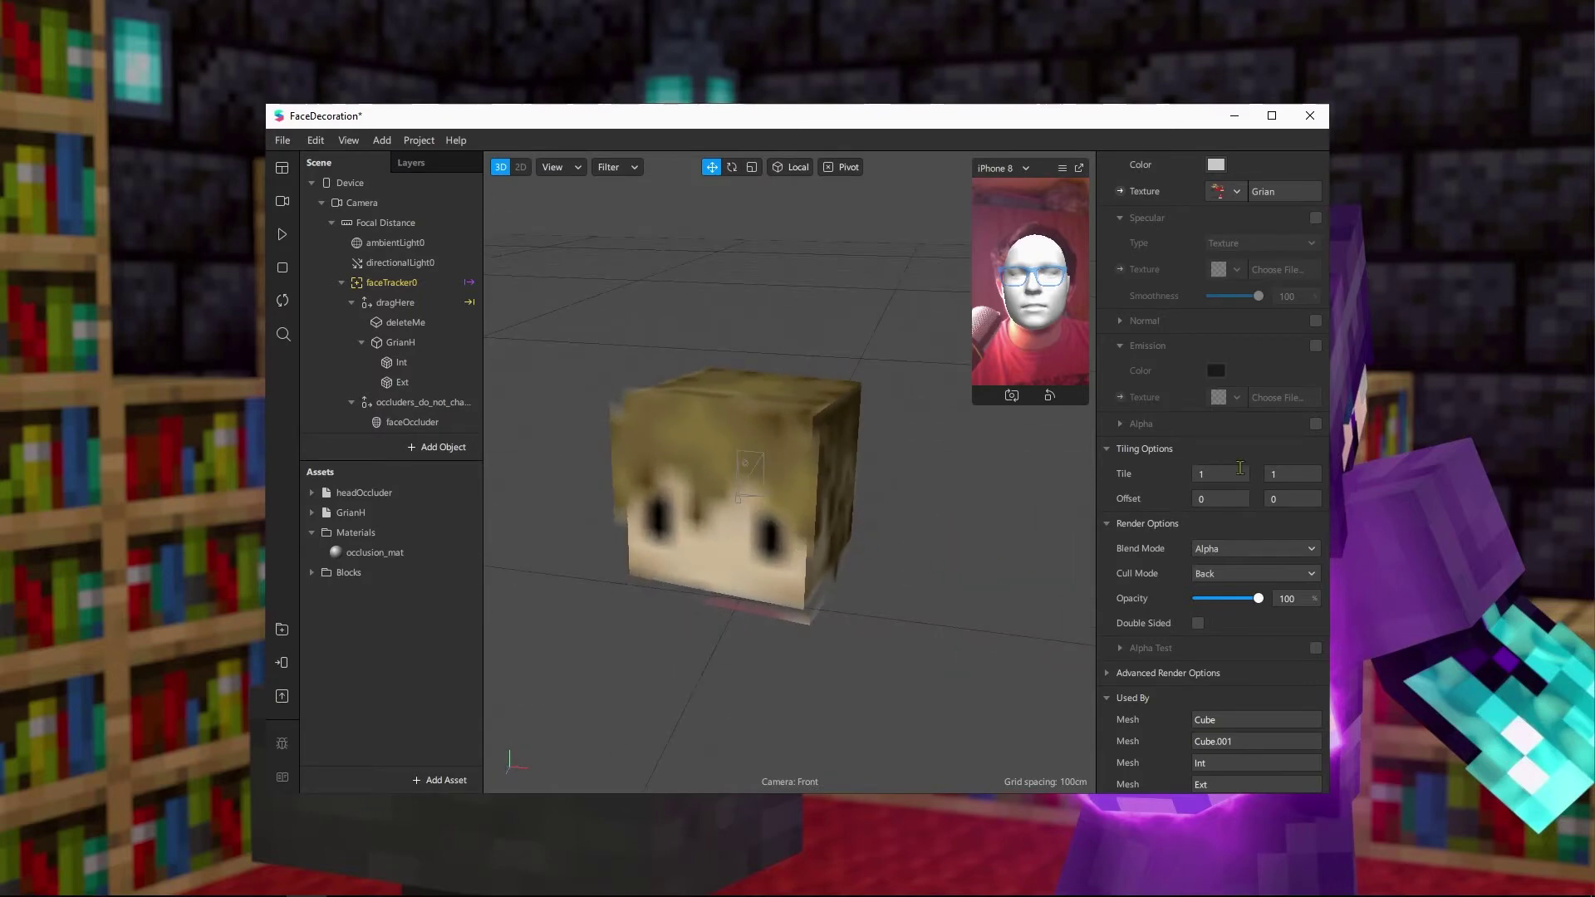
scroll(1239, 468, "up", 2)
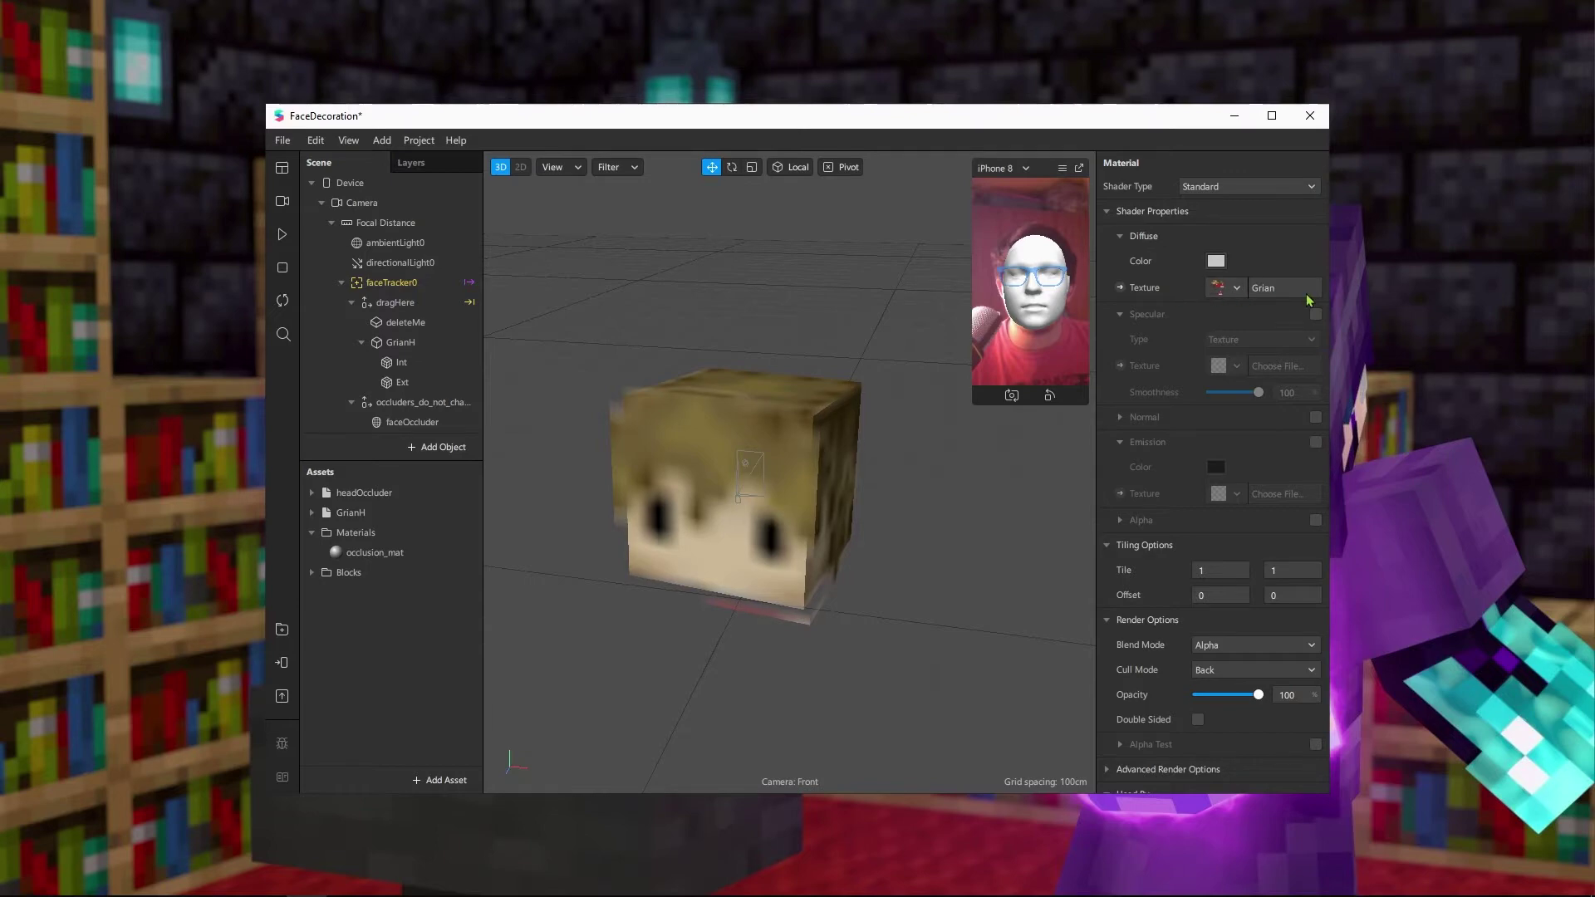
Turn on No compression for the 64 x 64 Grian texture
left_click(1276, 289)
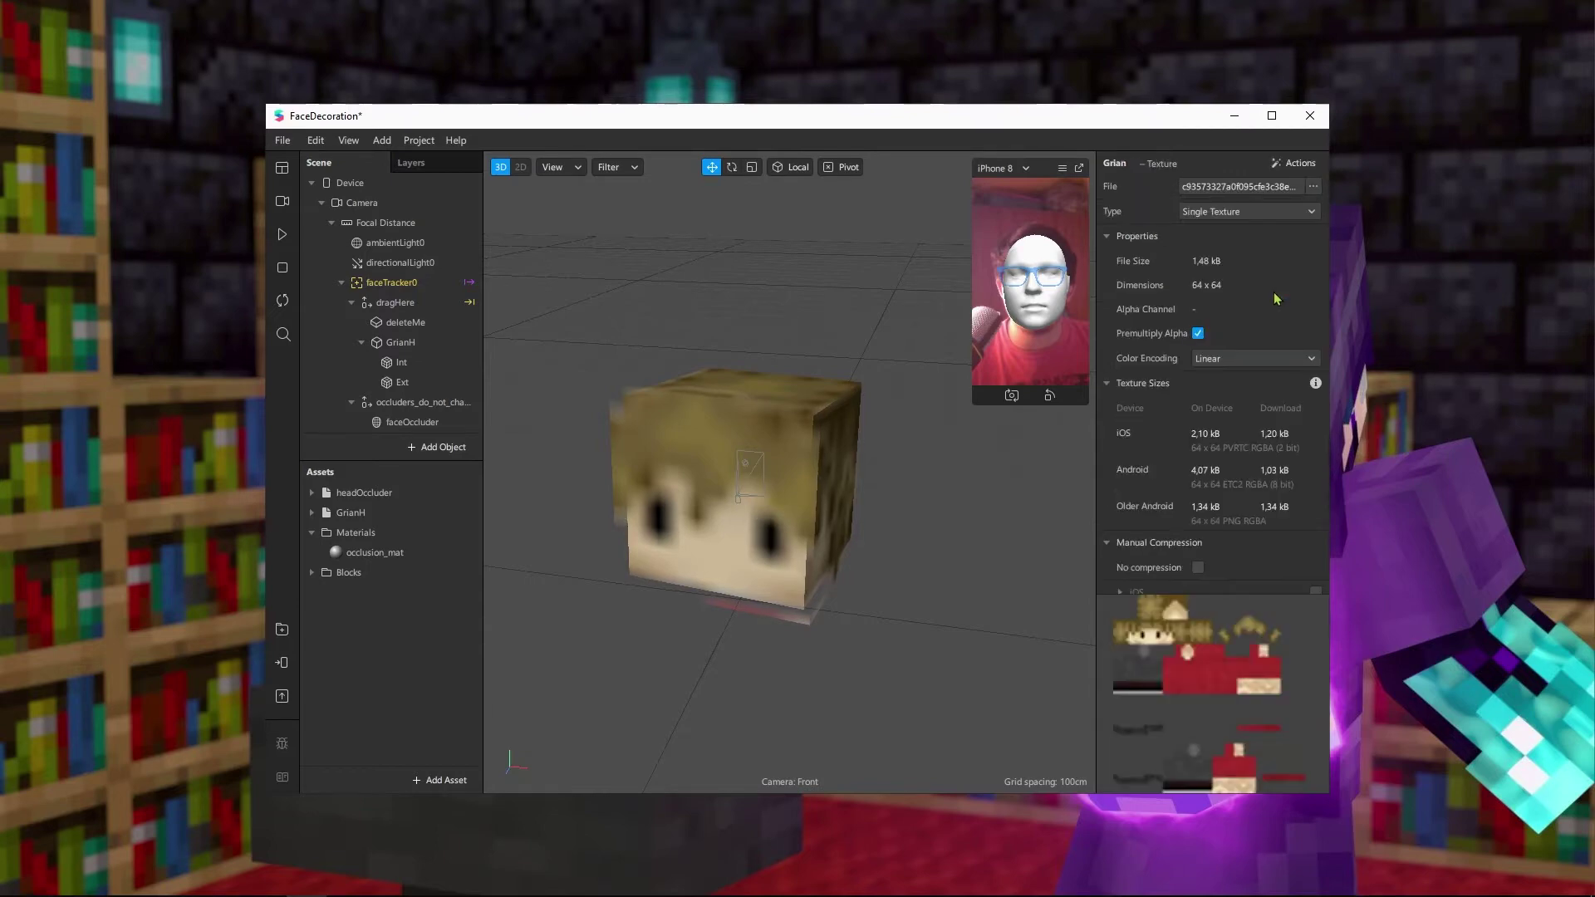
scroll(1280, 303, "down", 2)
scroll(1283, 314, "up", 2)
scroll(1240, 425, "down", 3)
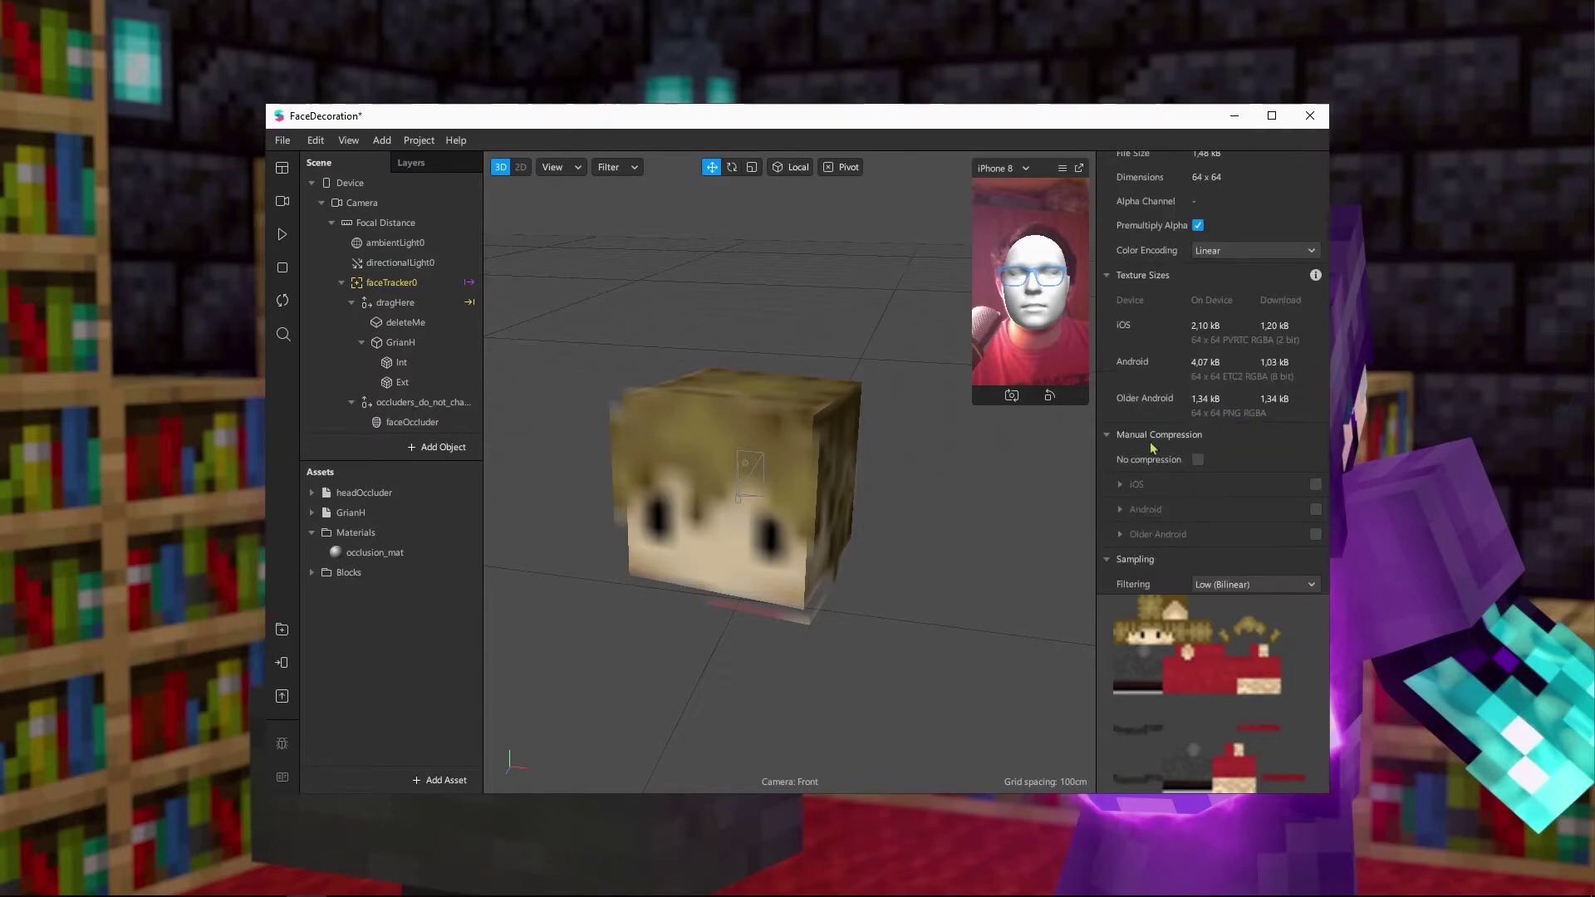
left_click(1199, 460)
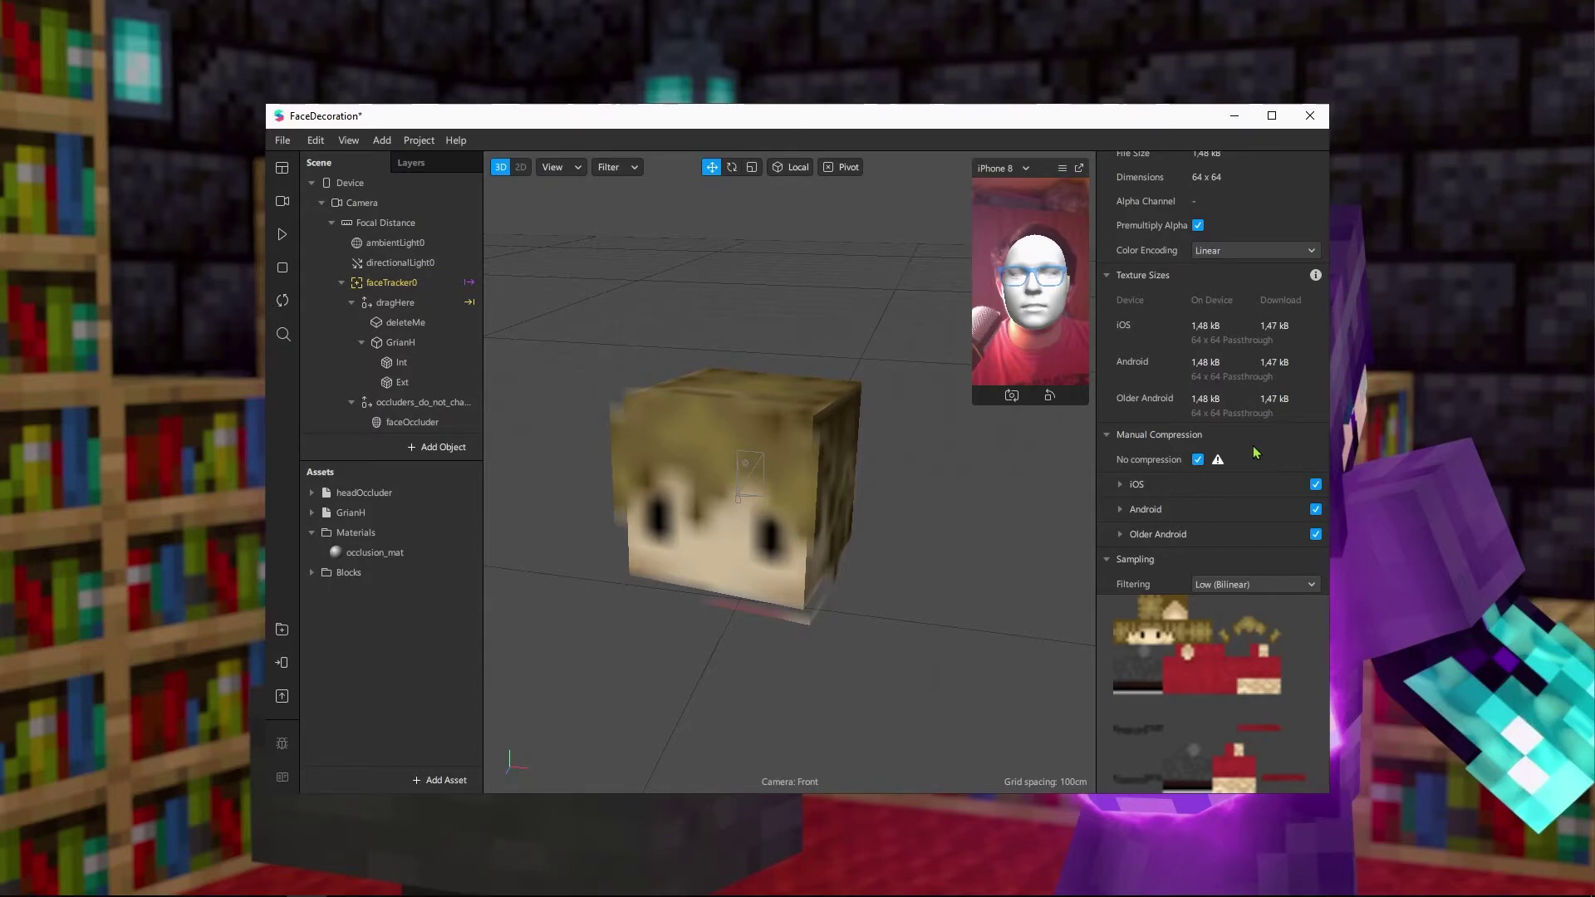
mouse_move(1218, 463)
Set the Grian texture's Sampling filtering to None for crisp pixels
scroll(1259, 461, "down", 2)
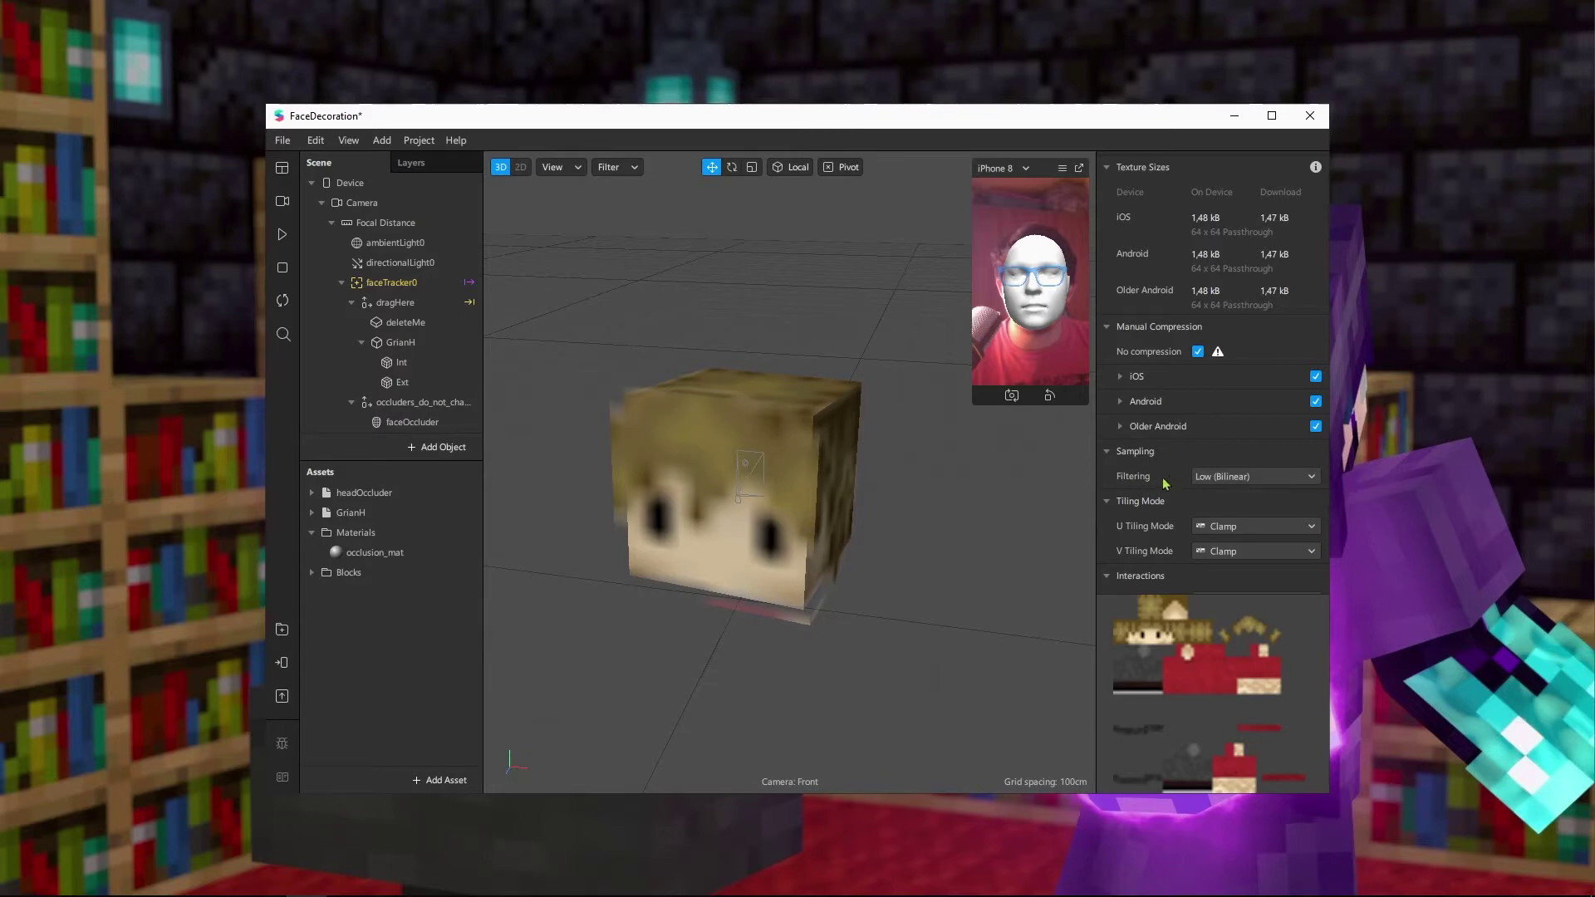
left_click(1301, 479)
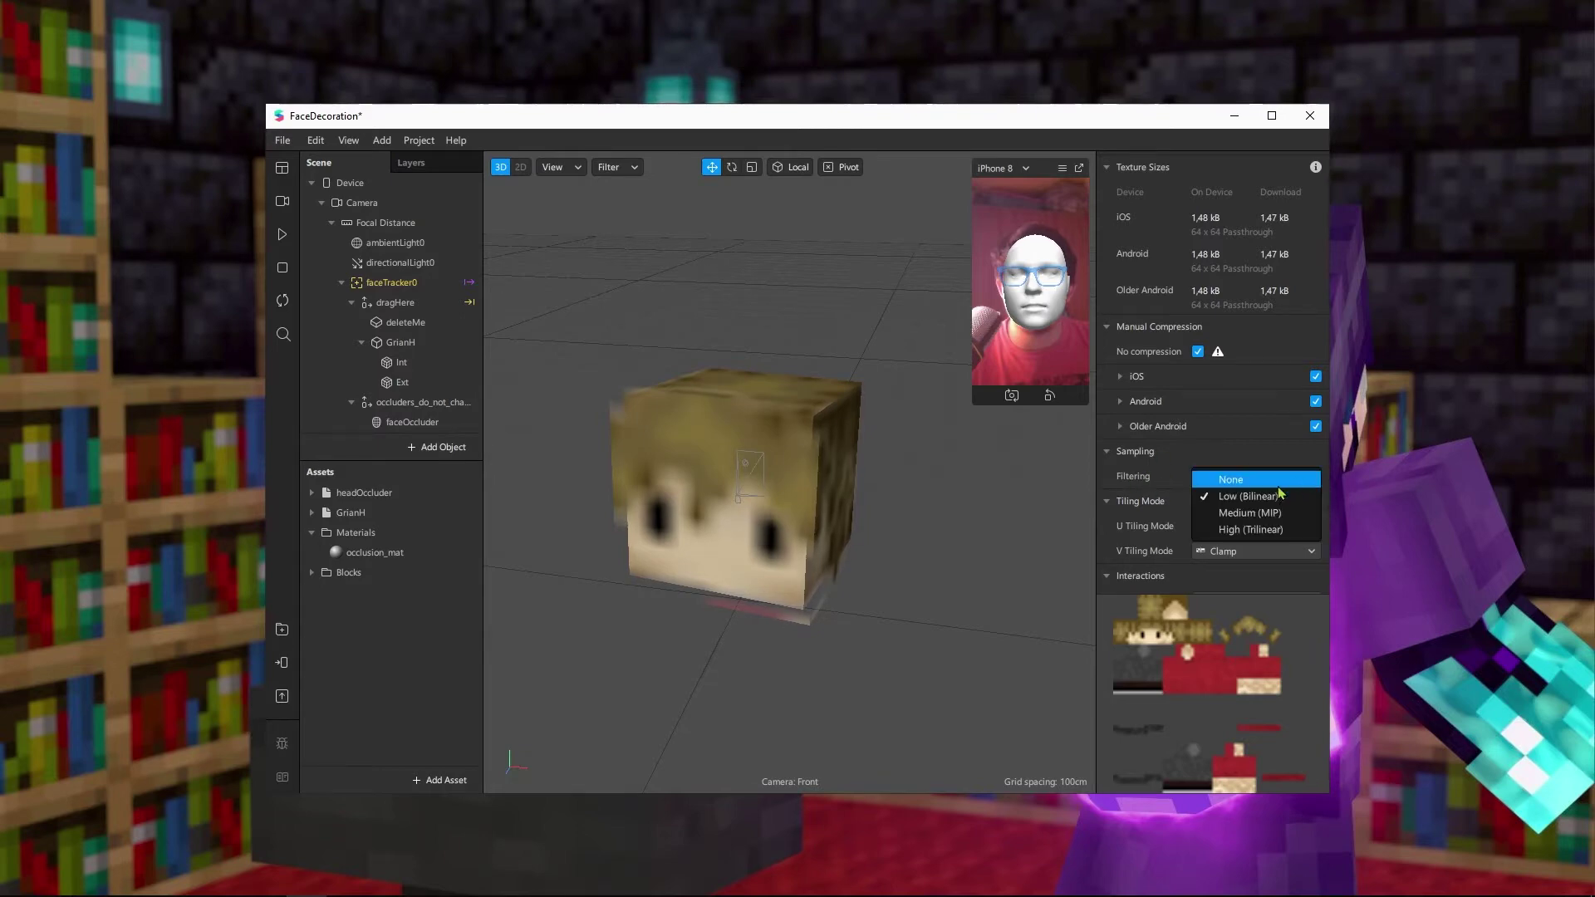
left_click(1271, 487)
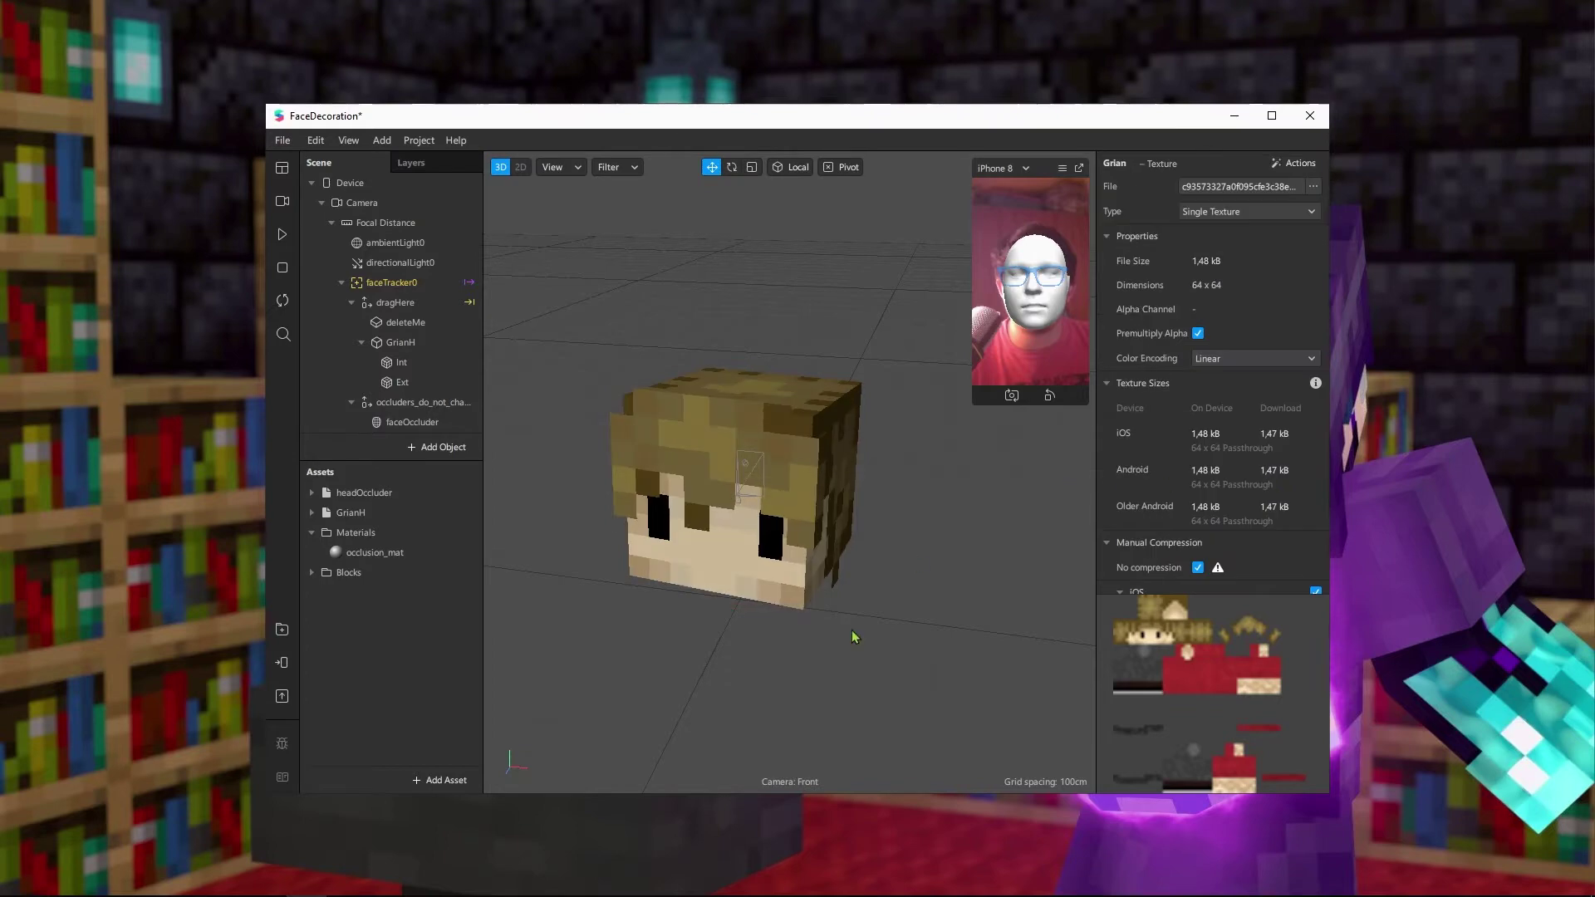
left_click_drag(852, 635, 899, 561)
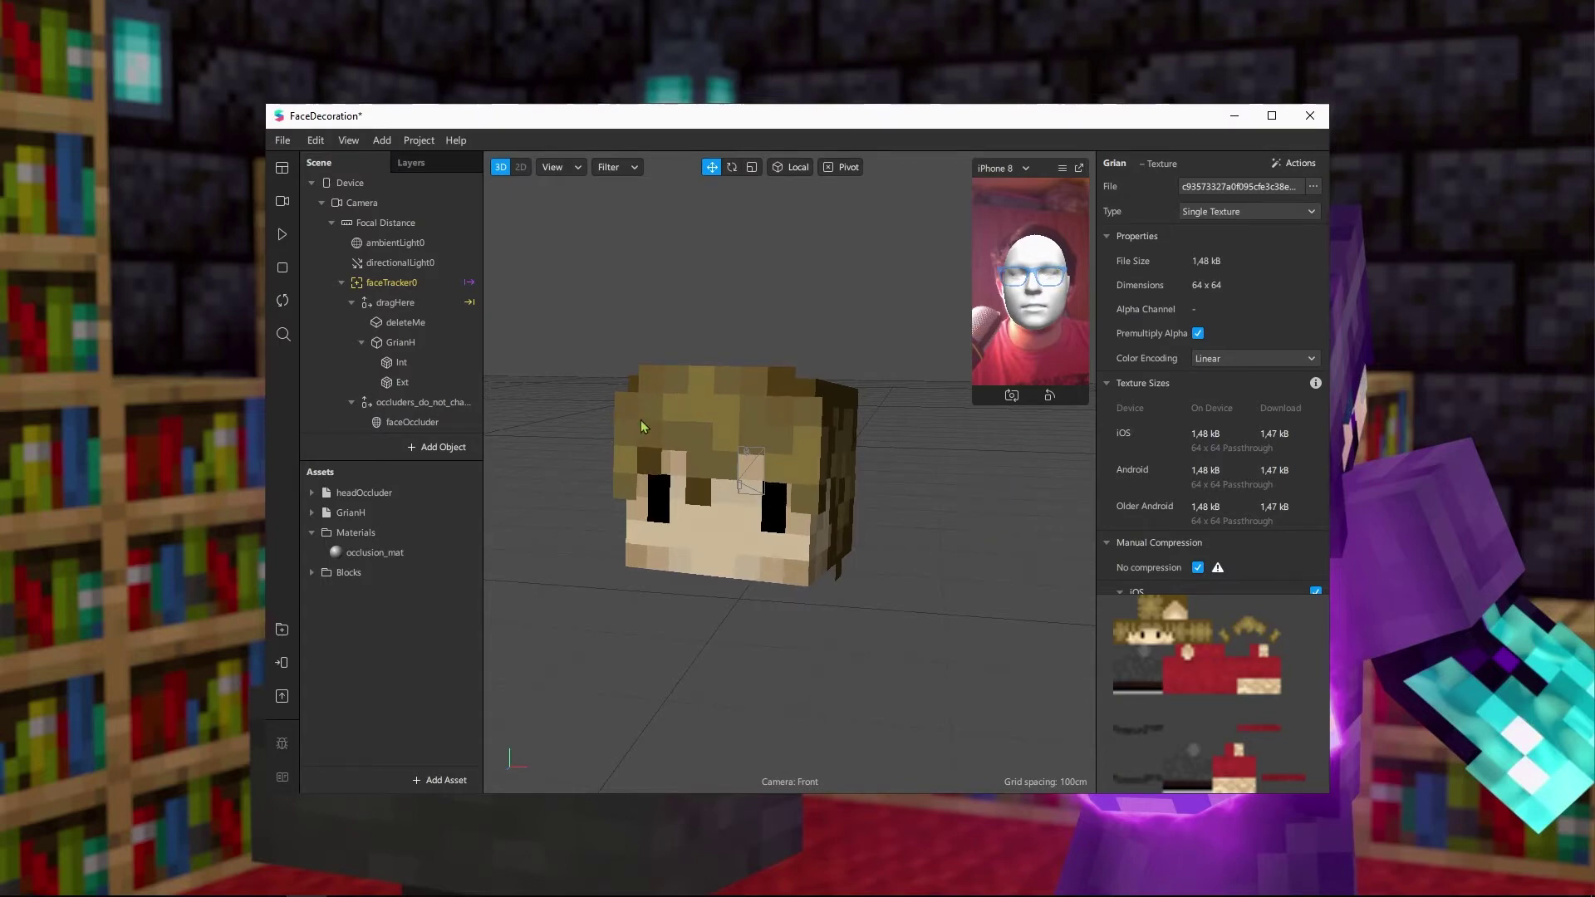
Scale the GrianH head down to about 0.07 with the R Scale tool
left_click(394, 346)
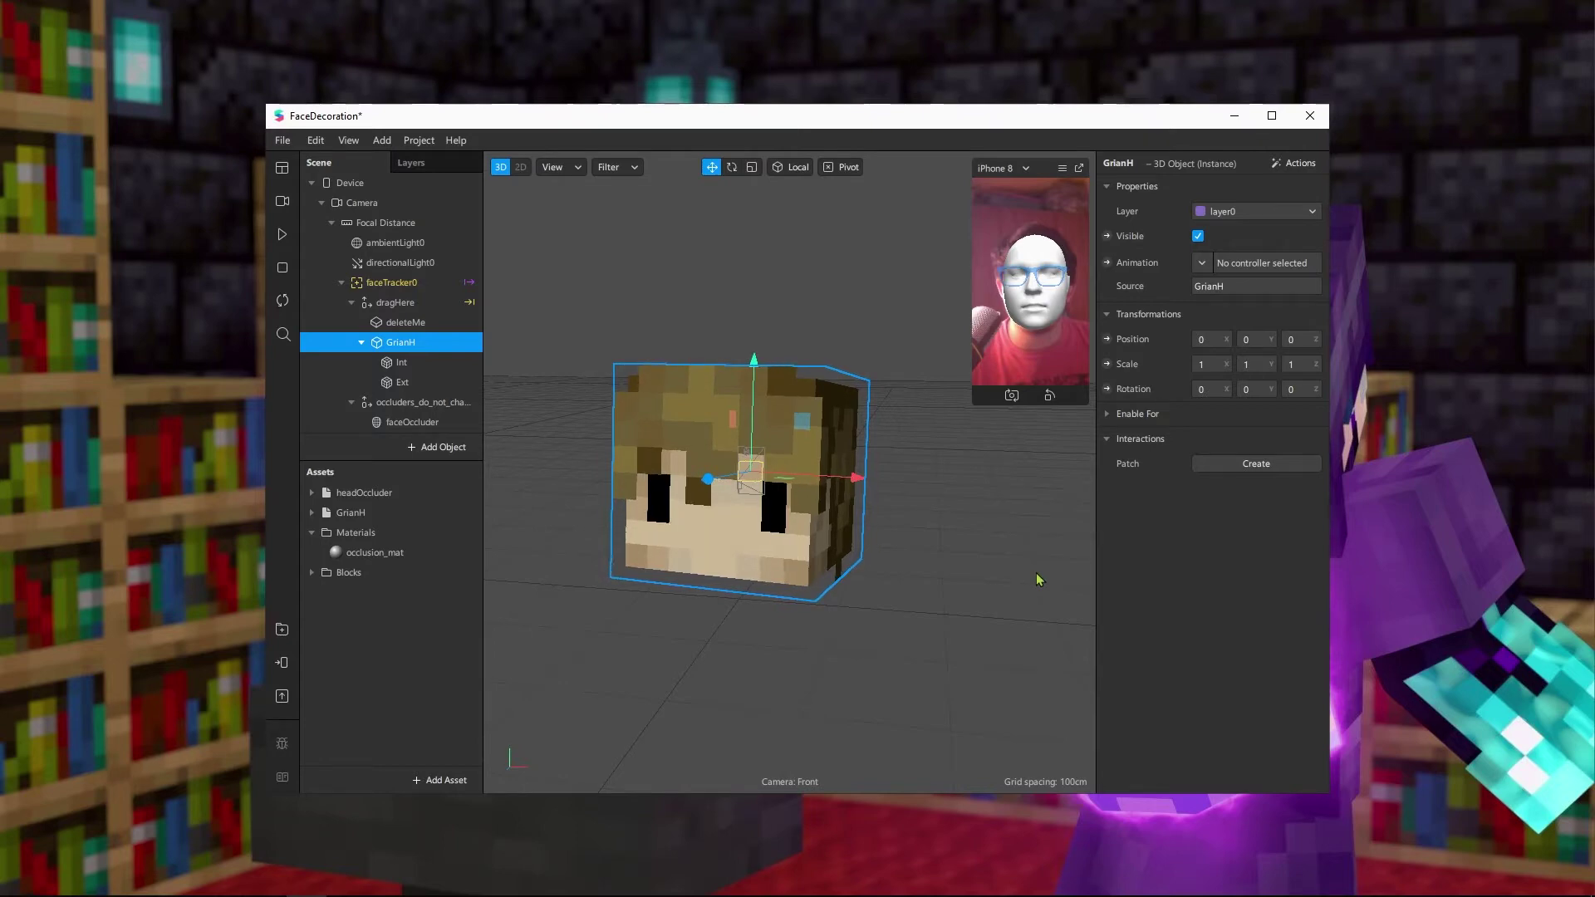
key("r")
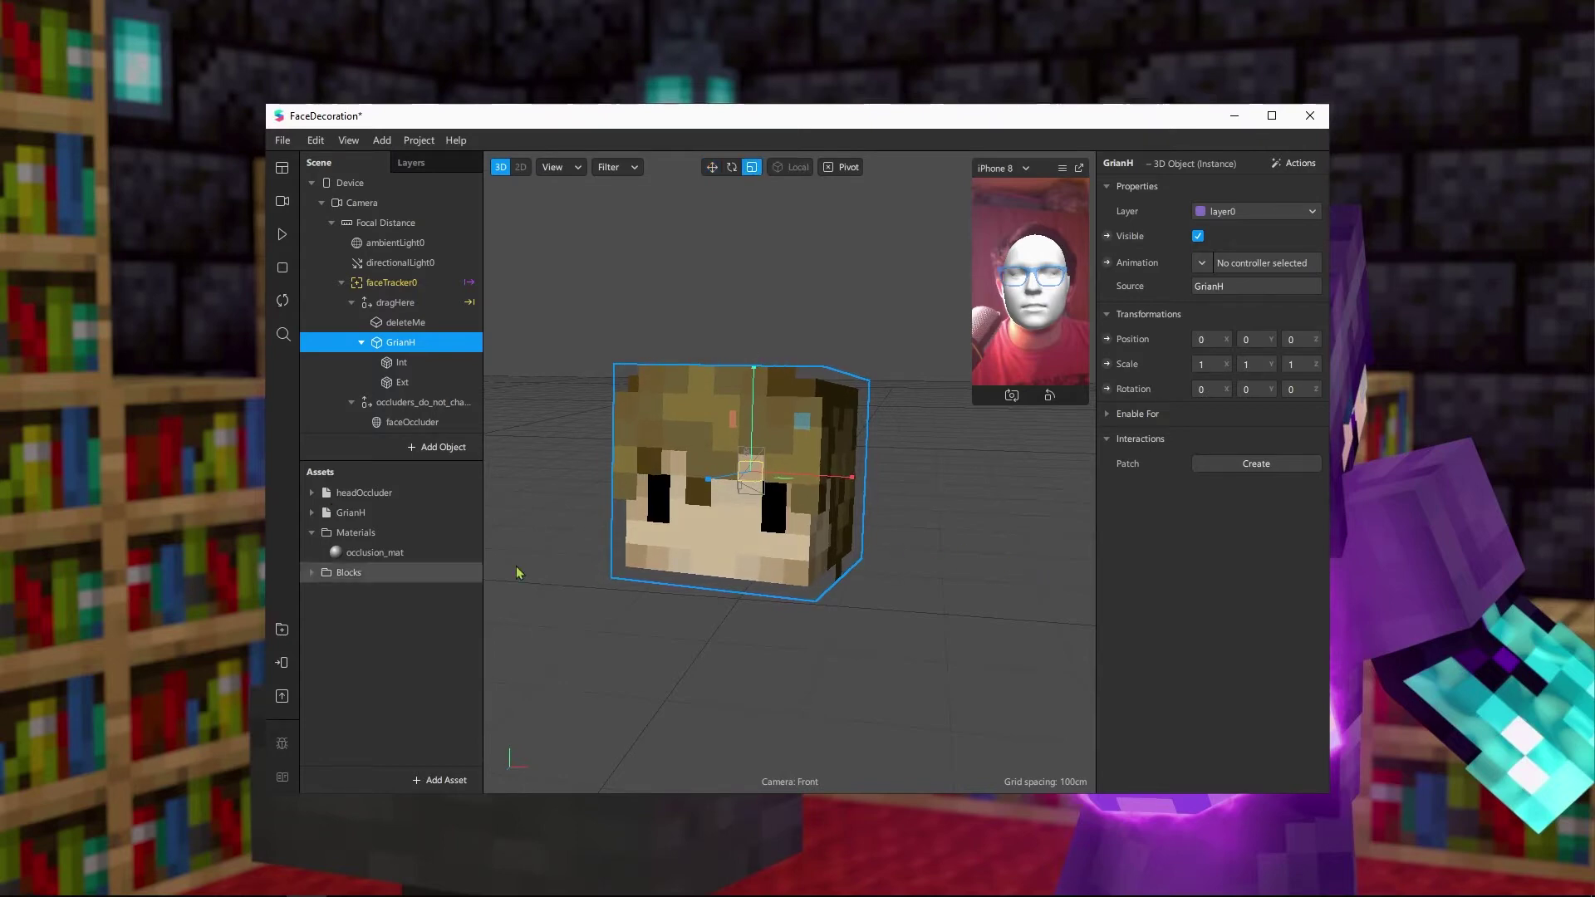
left_click_drag(979, 524, 894, 596)
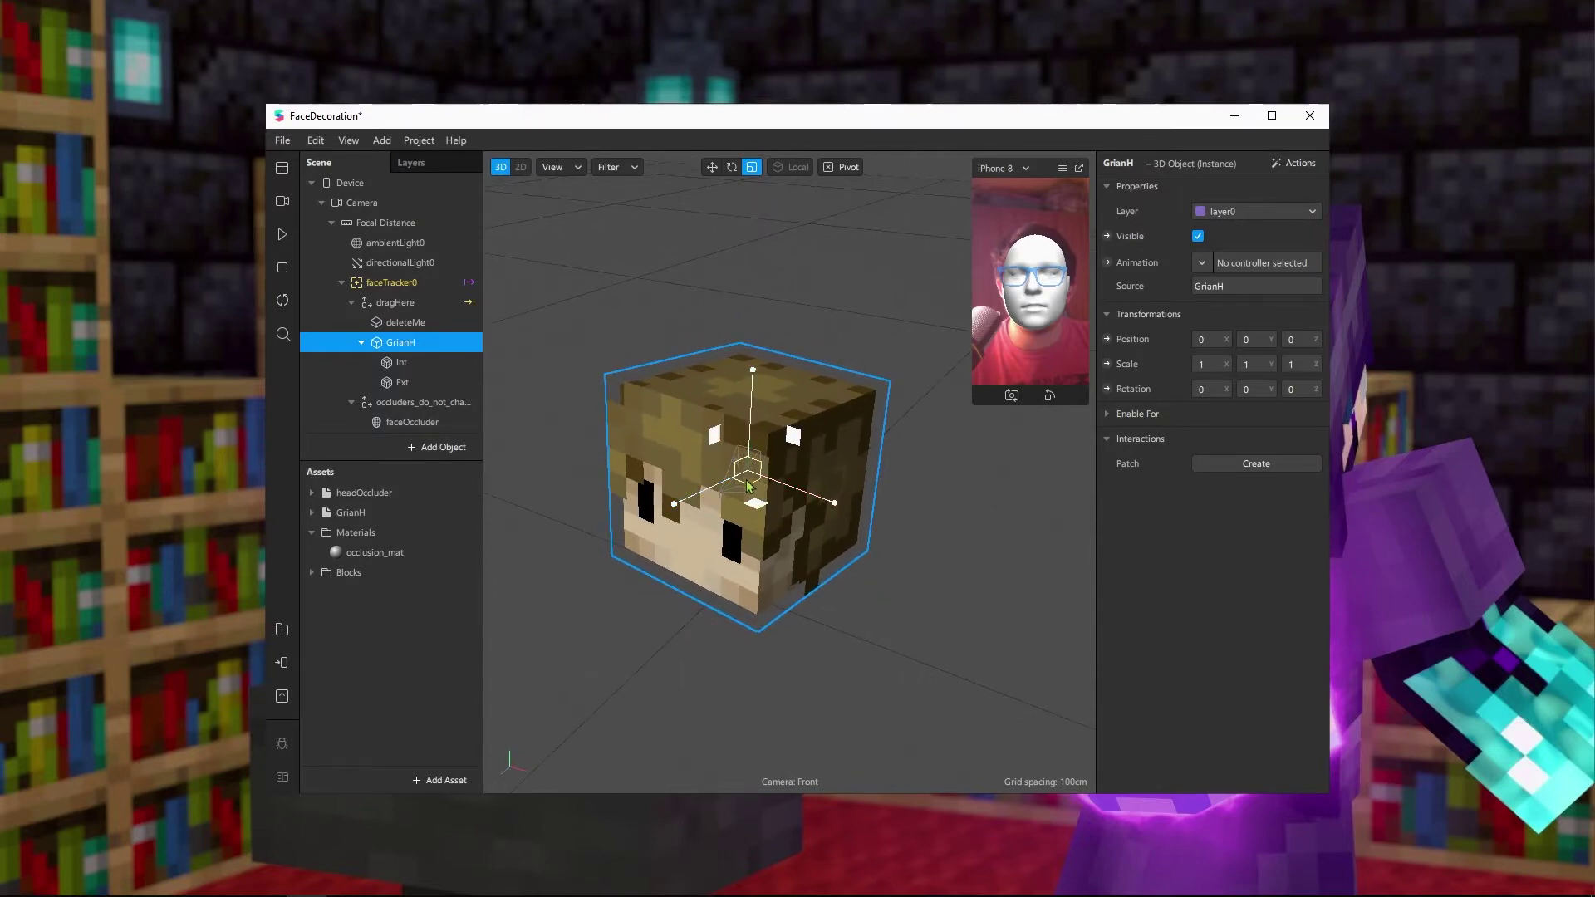
left_click_drag(755, 490, 490, 455)
Move the GrianH head back onto the white occluder head at 0, 0.018, -0.11 and view it from the front
scroll(738, 596, "up", 3)
right_click_drag(740, 598, 670, 505)
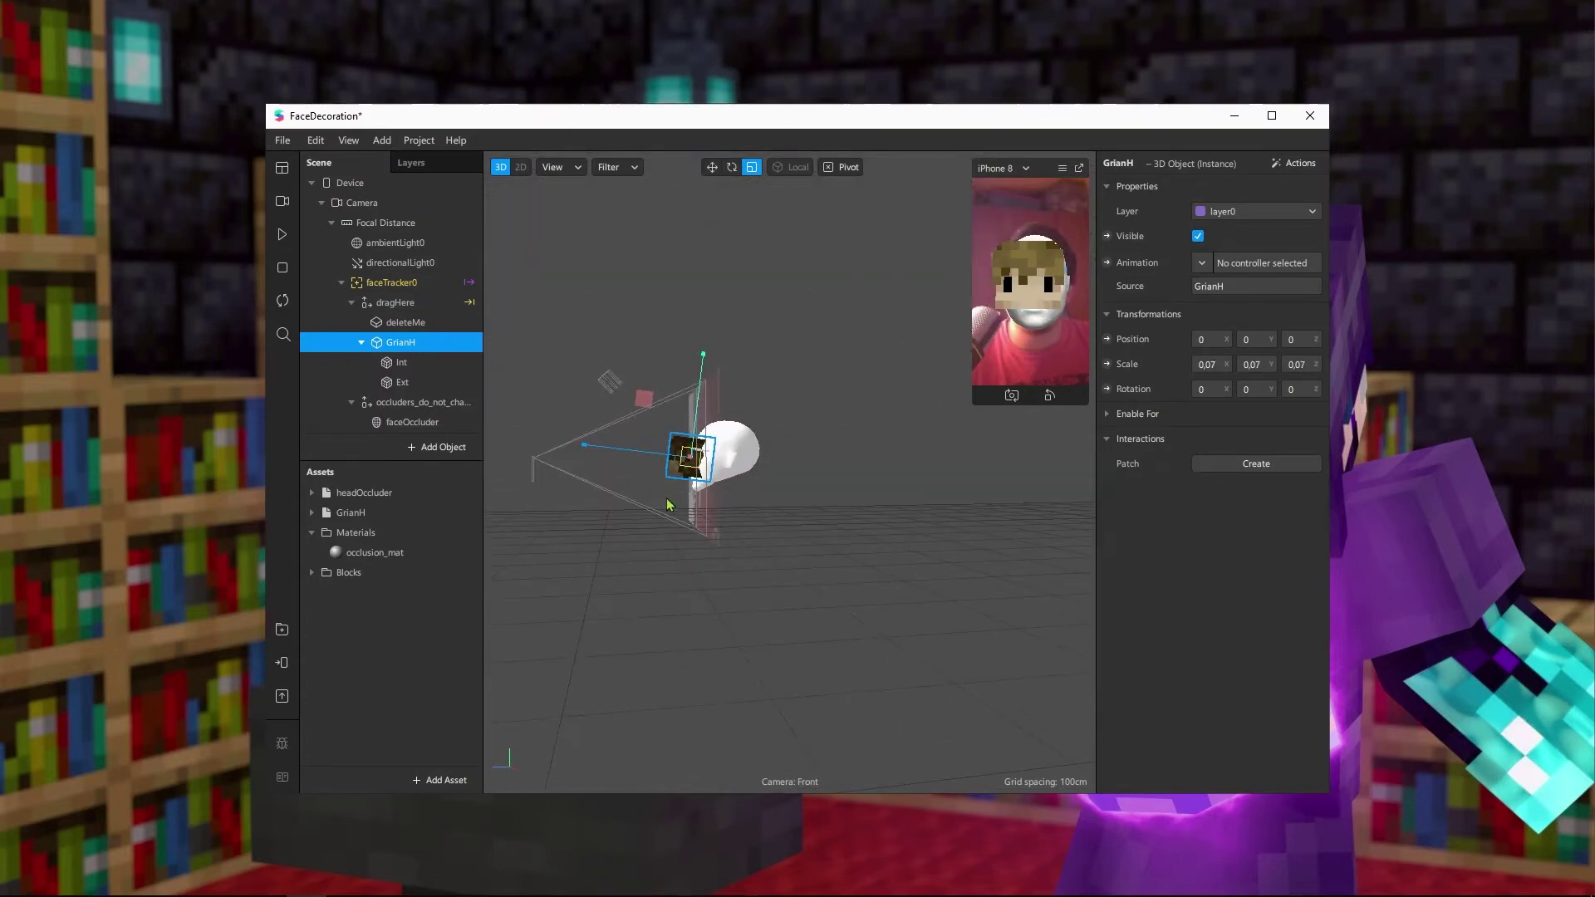
scroll(667, 504, "up", 3)
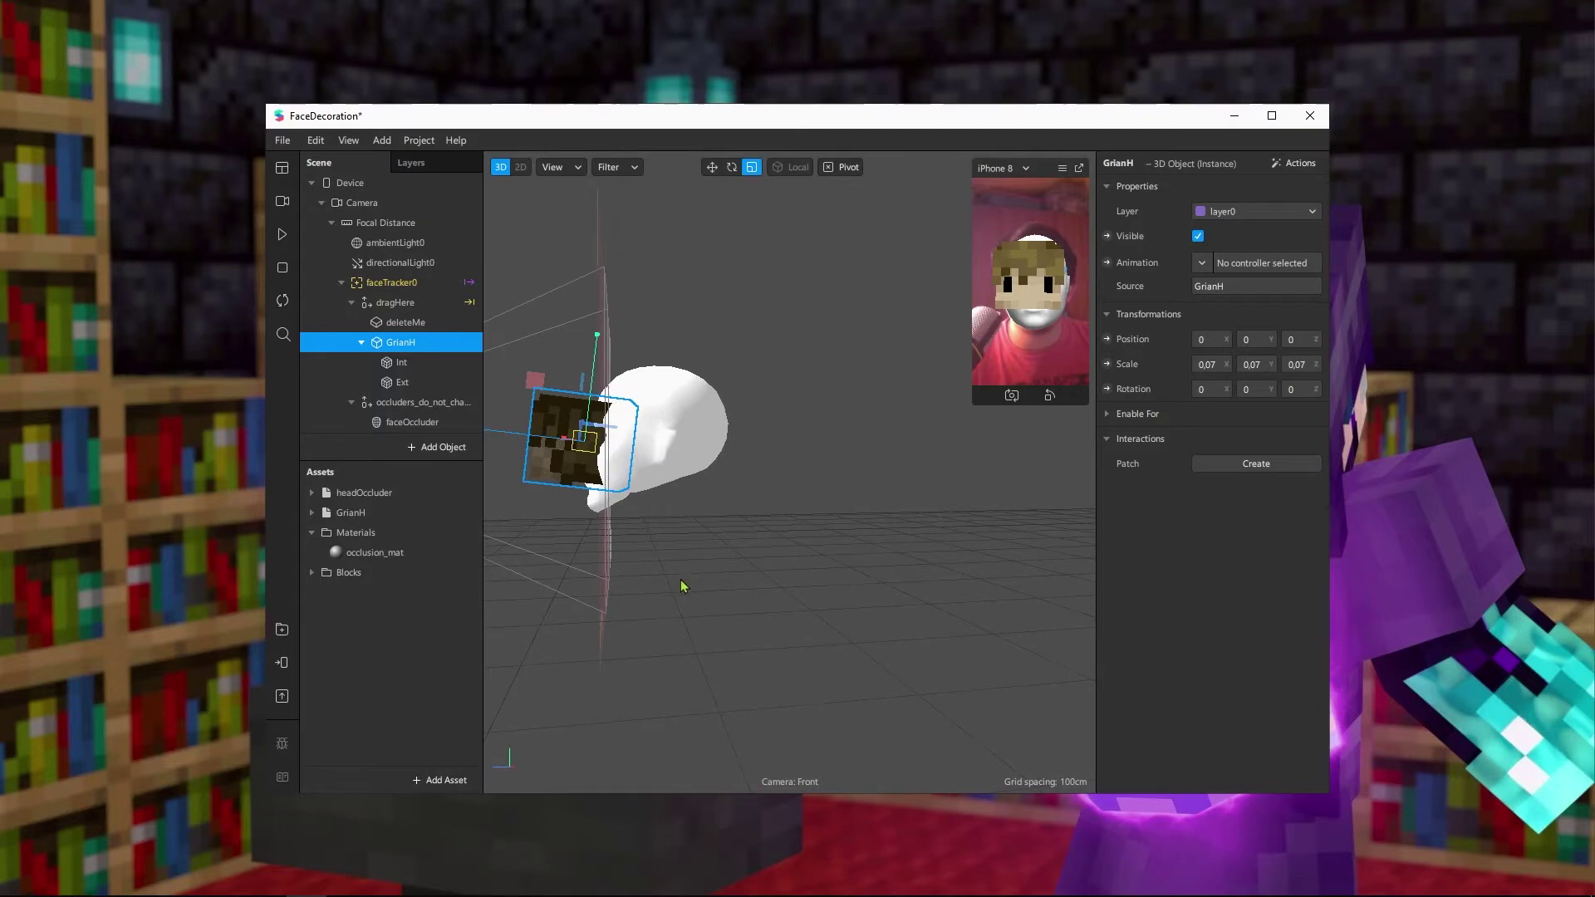
right_click_drag(672, 505, 890, 660)
key("e")
key("w")
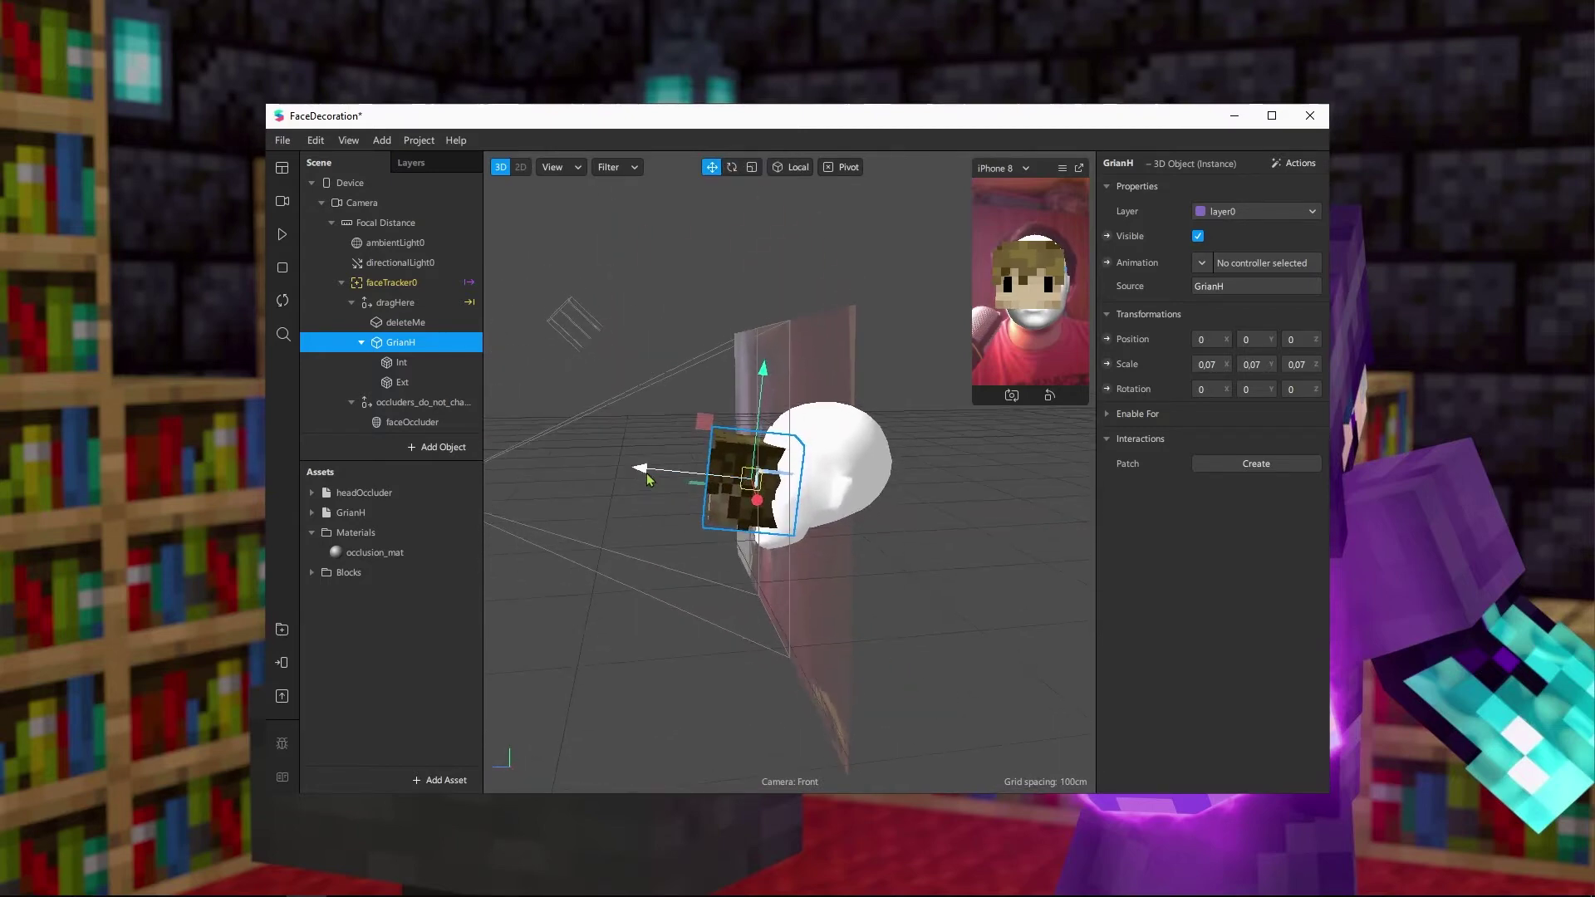
left_click_drag(649, 471, 698, 471)
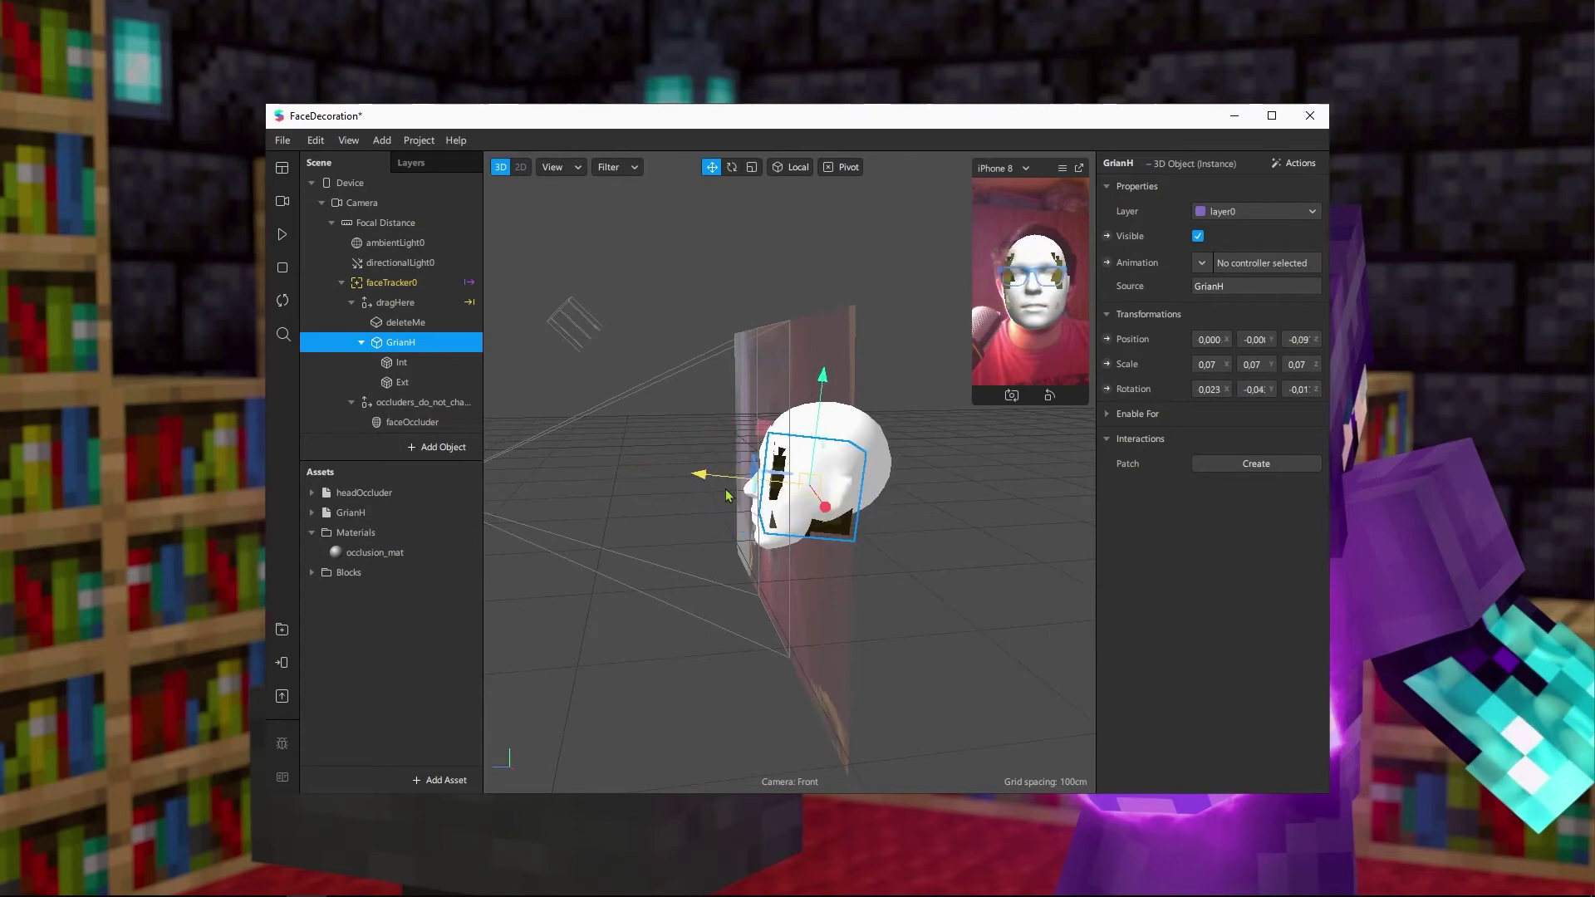
right_click_drag(698, 472, 750, 536)
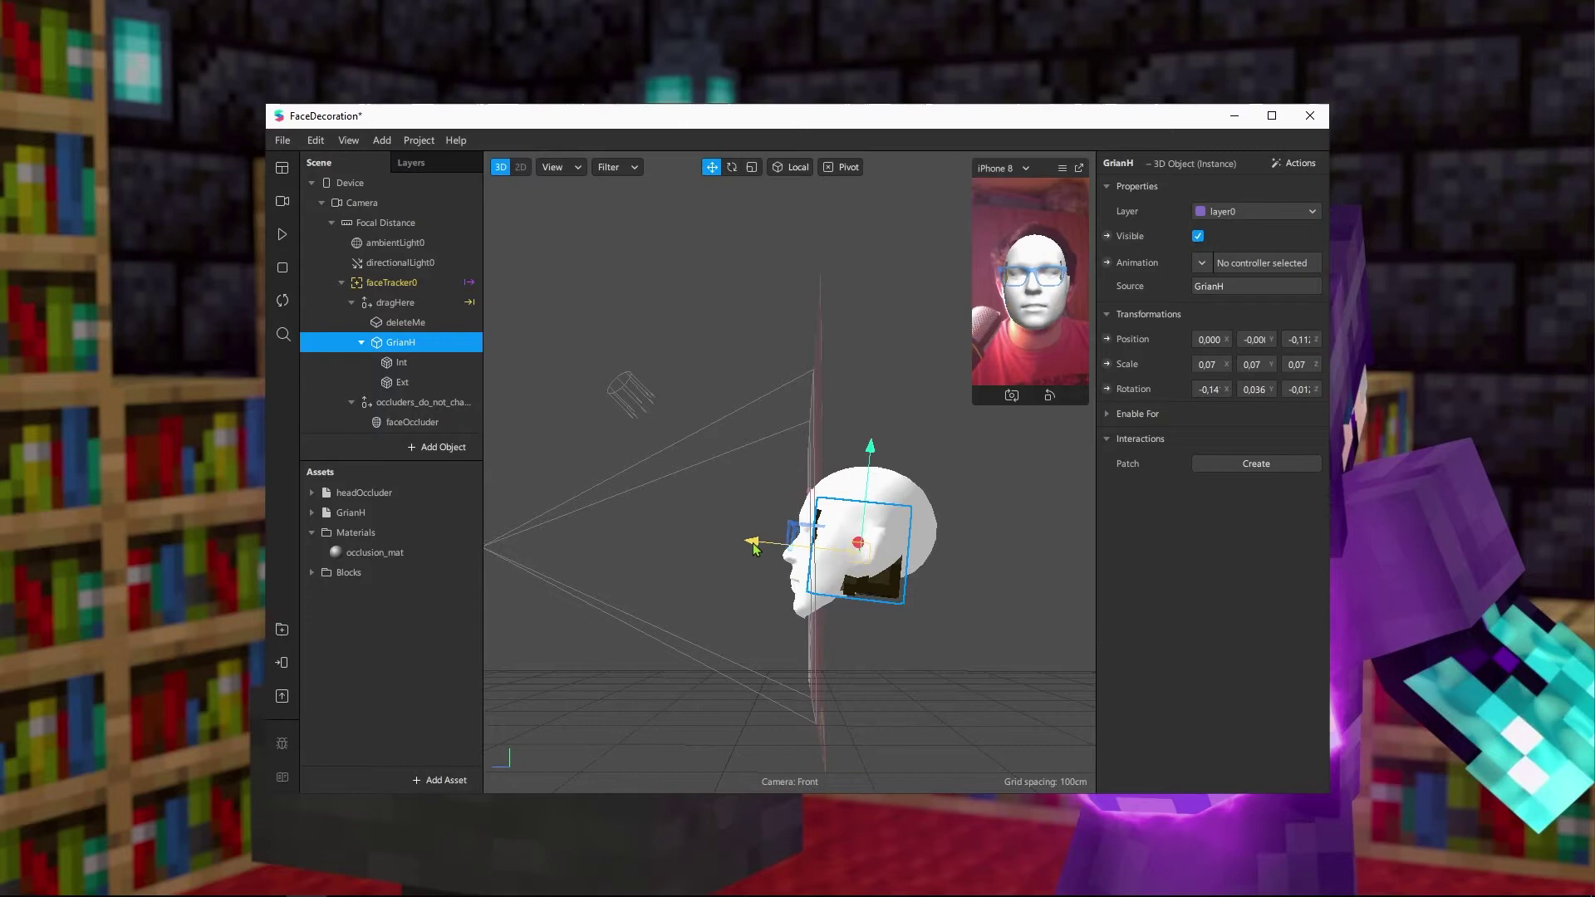
right_click_drag(752, 541, 1015, 599)
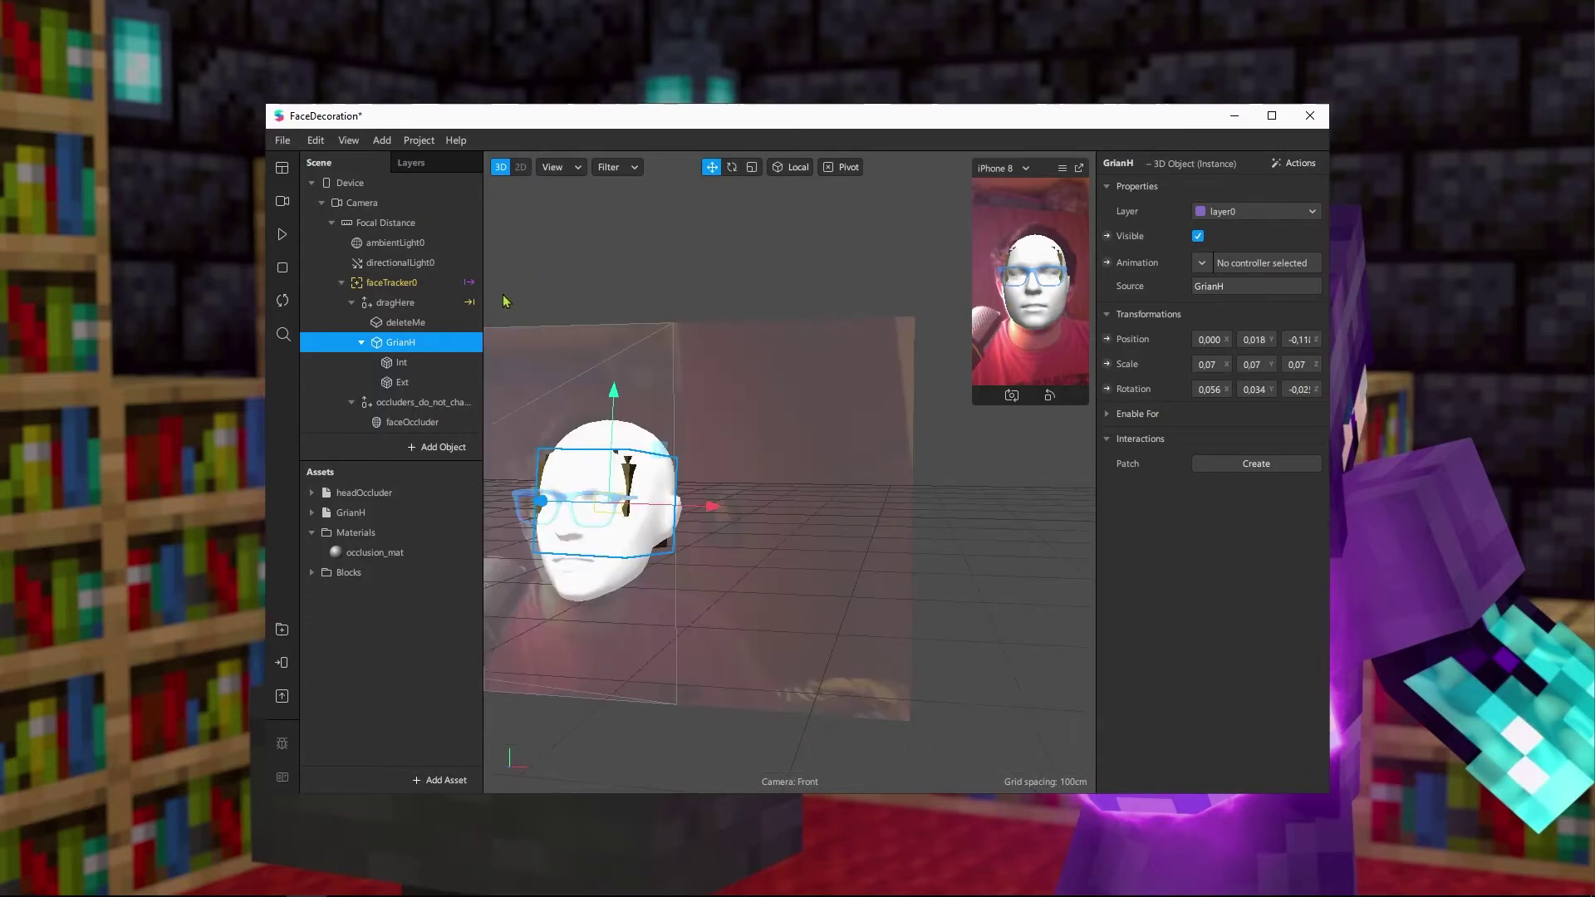
Delete the deleteMe glasses and widen the GrianH head to X scale 0,109
left_click(414, 328)
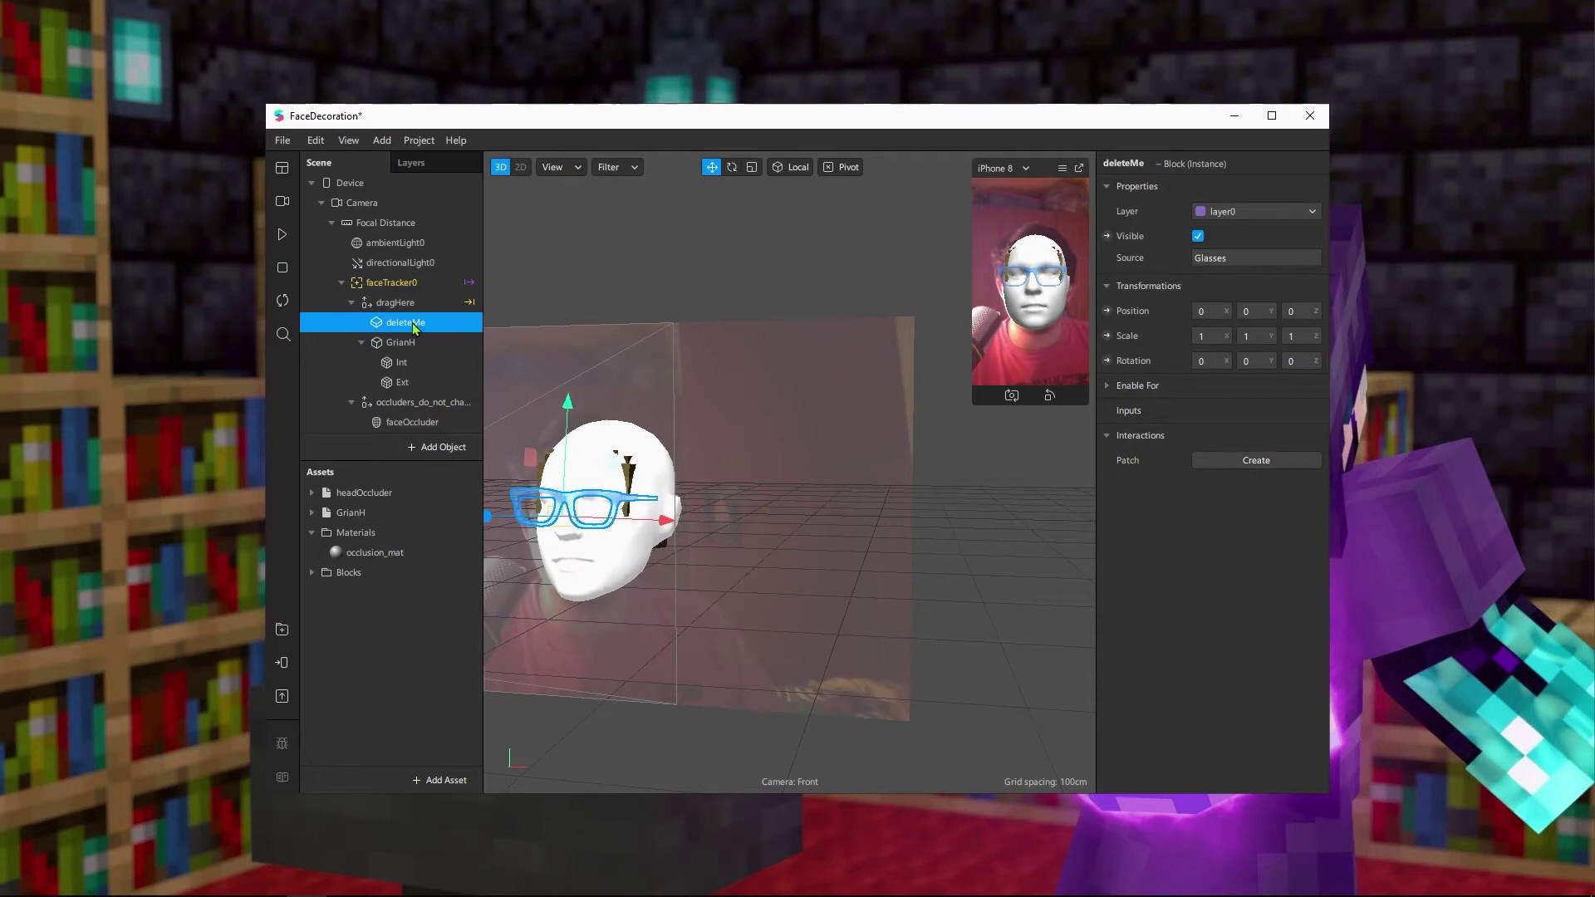
key("Delete")
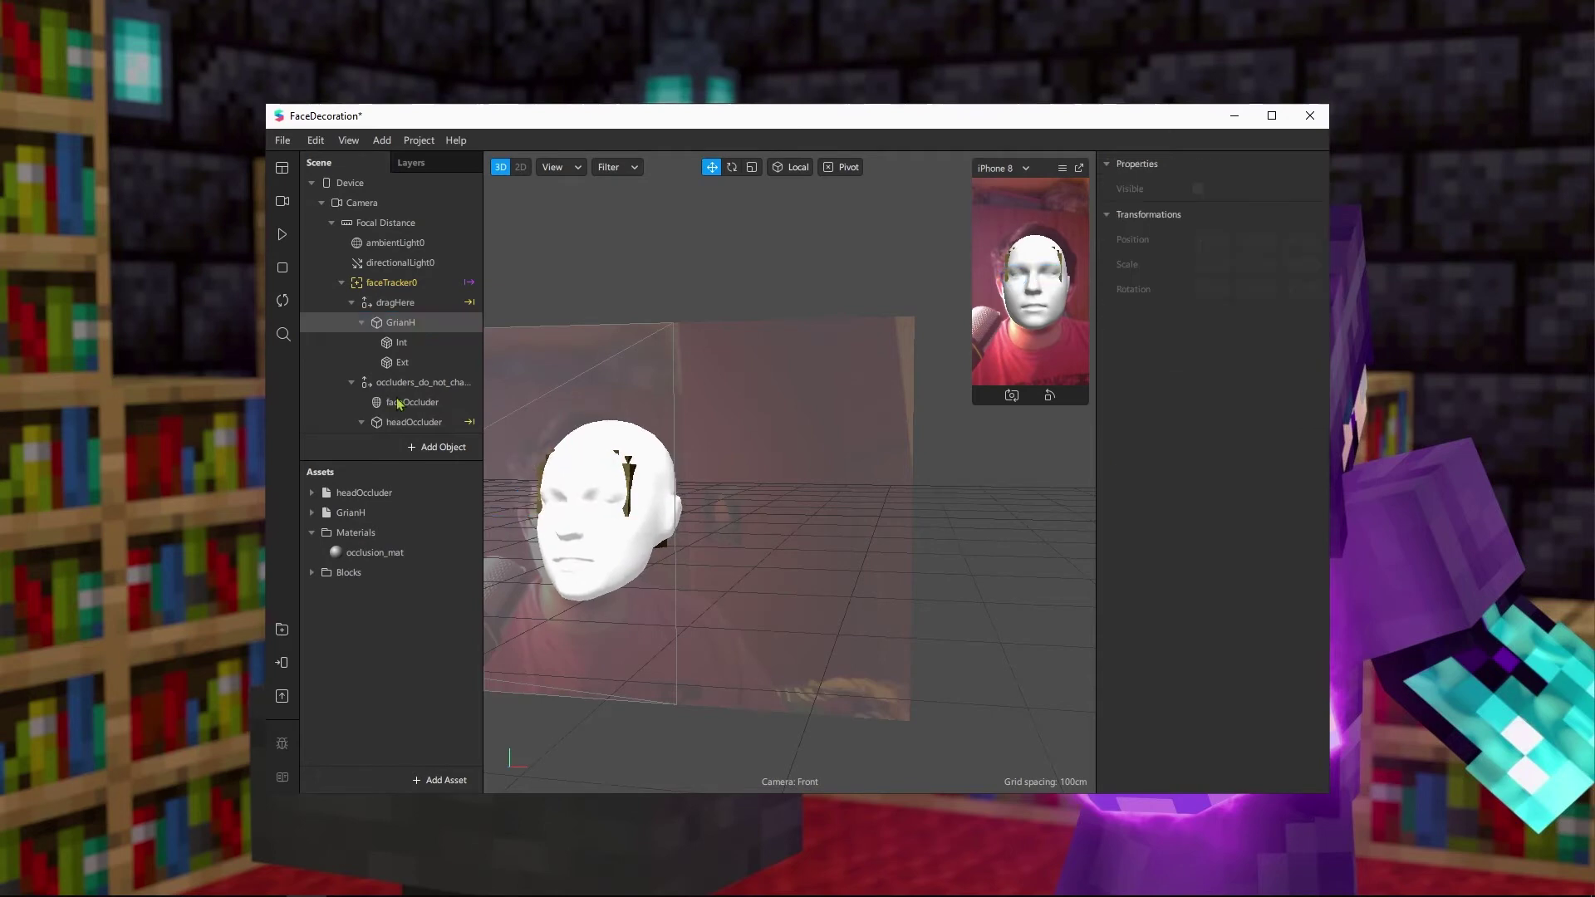
double_click(422, 331)
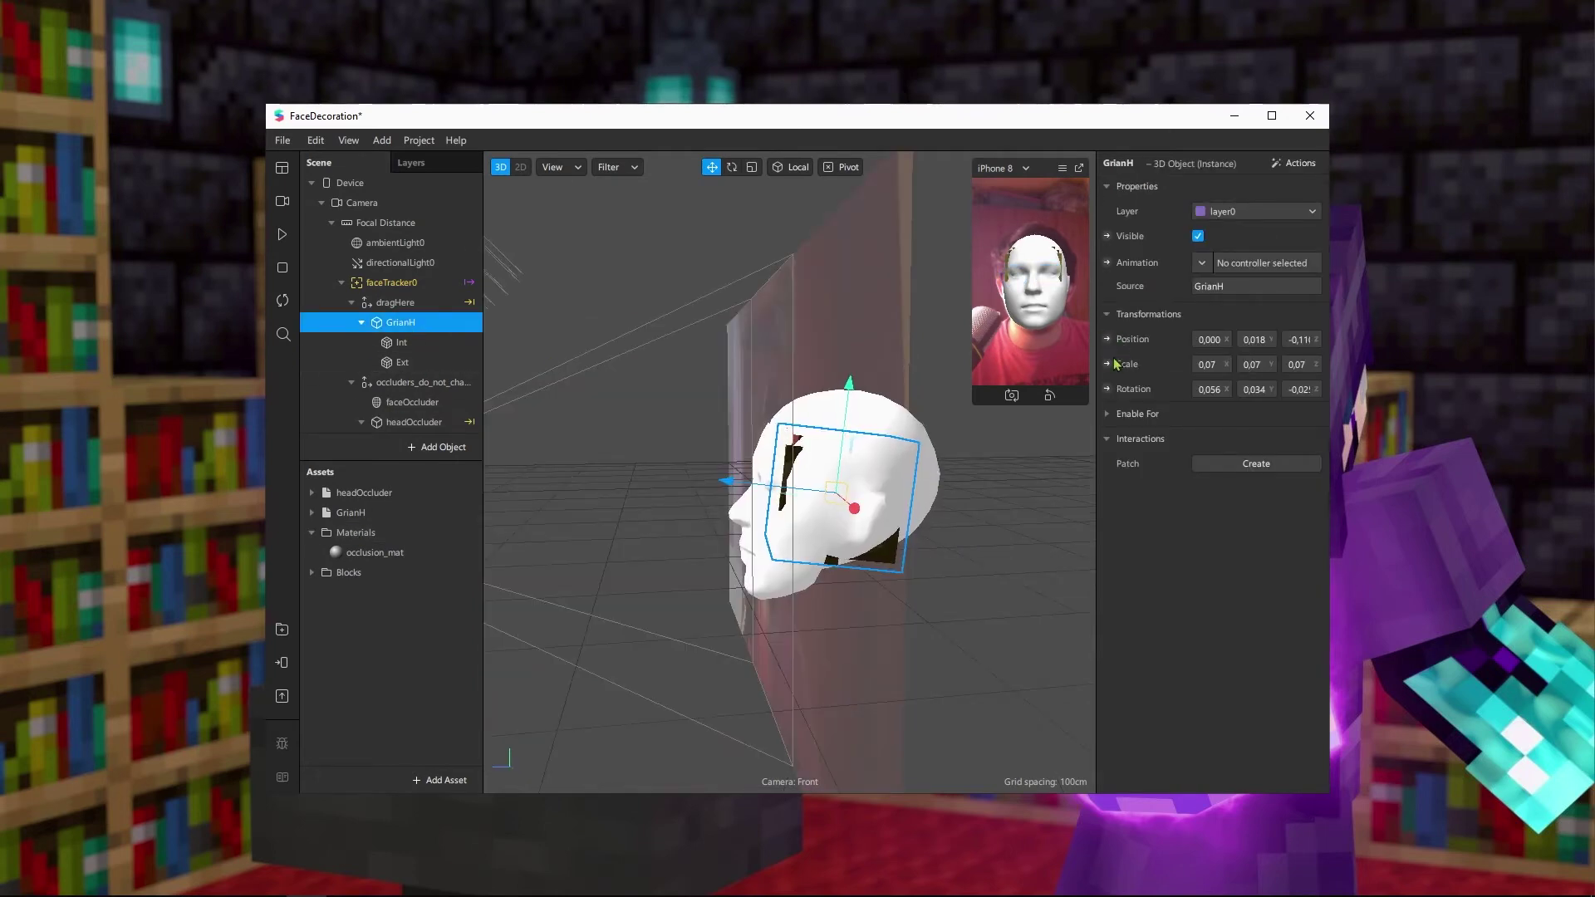
left_click_drag(889, 656, 954, 605)
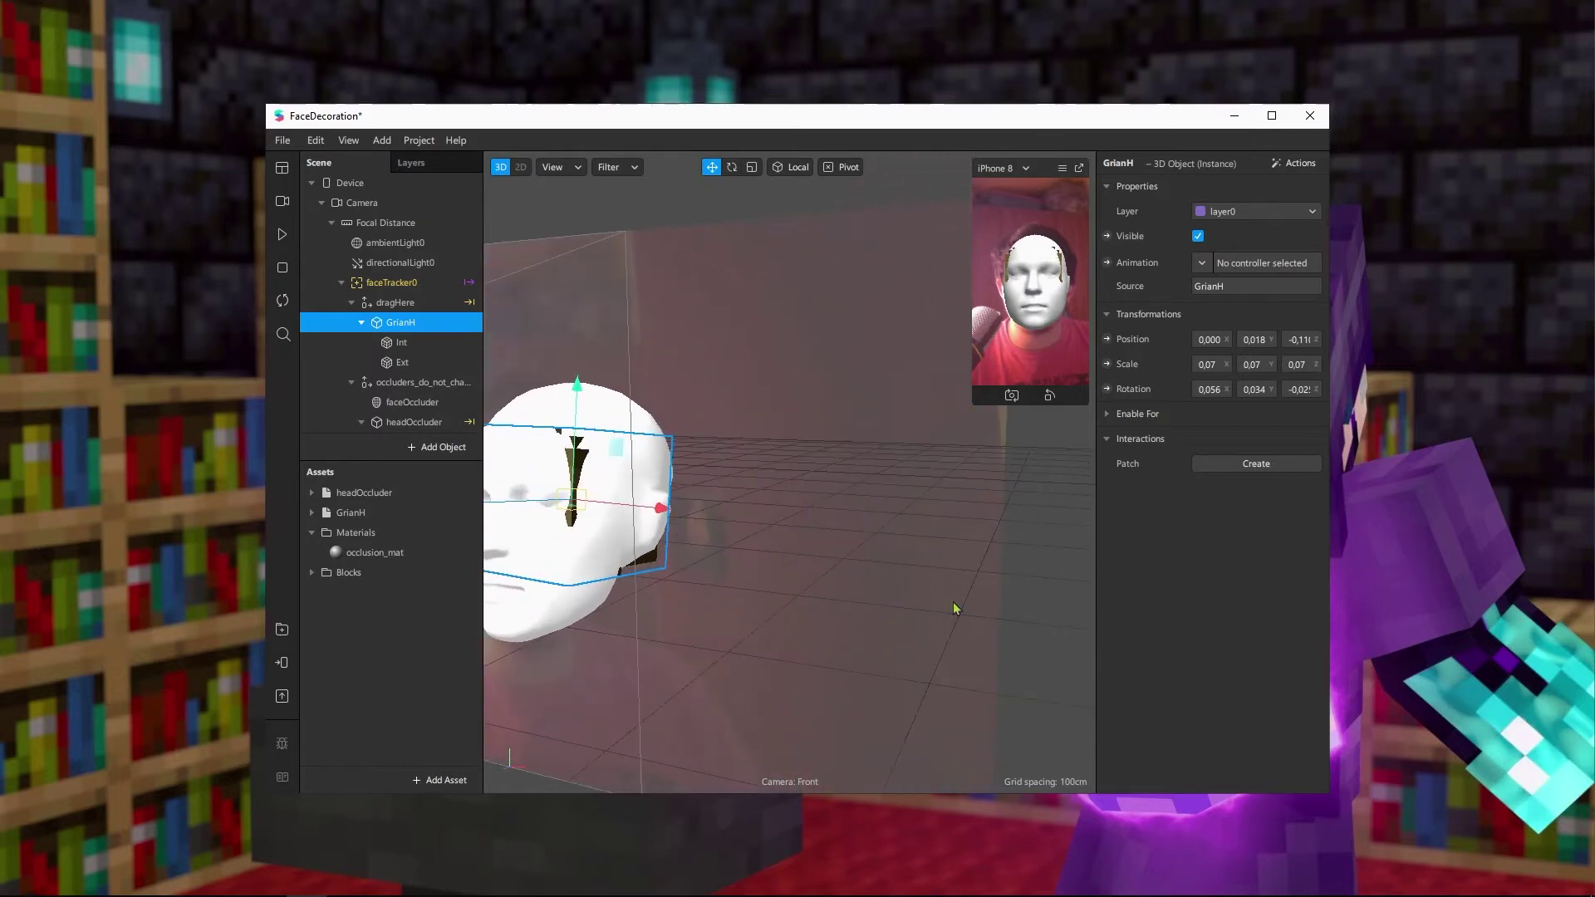
key("r")
right_click_drag(819, 599, 890, 553)
left_click_drag(799, 492, 816, 492)
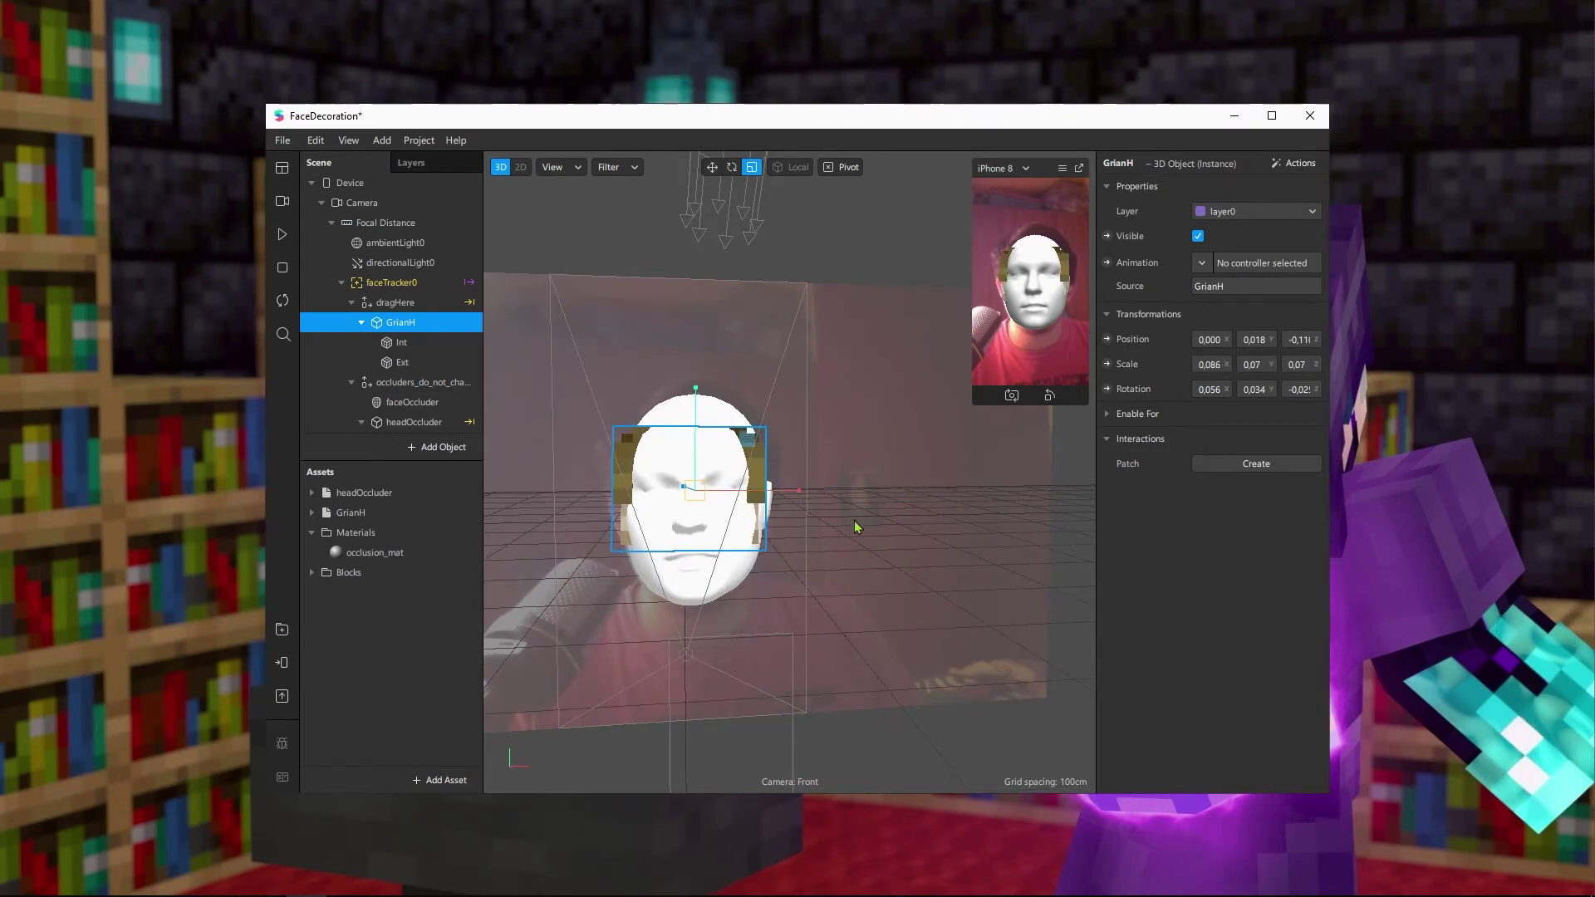
right_click_drag(855, 527, 855, 382)
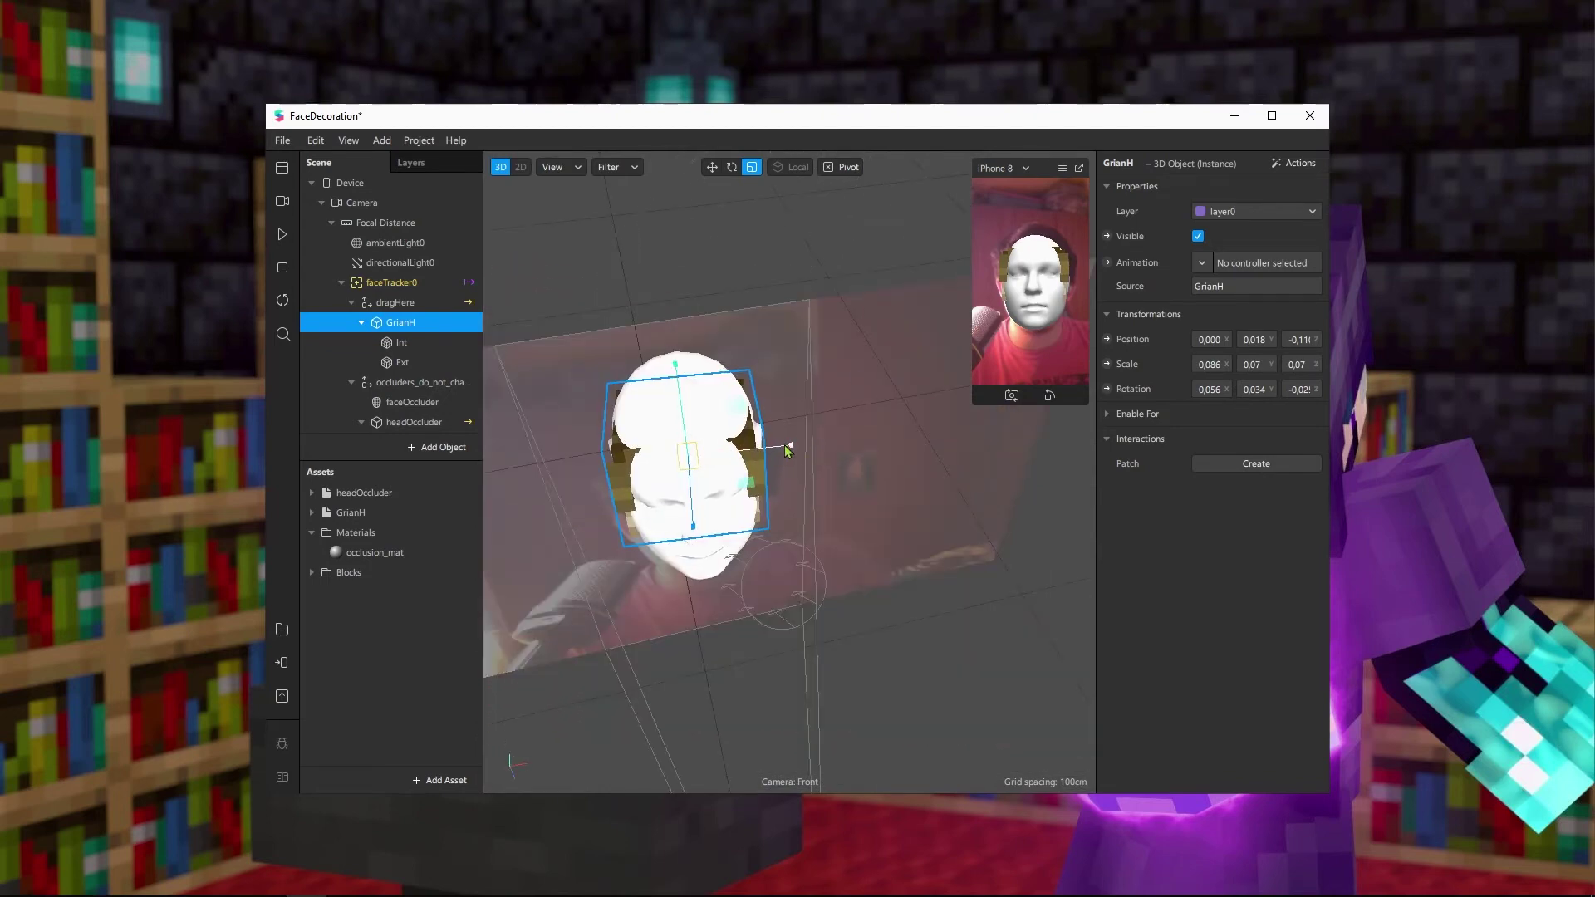
left_click_drag(791, 453, 877, 506)
right_click_drag(878, 506, 904, 466)
left_click_drag(847, 486, 862, 495)
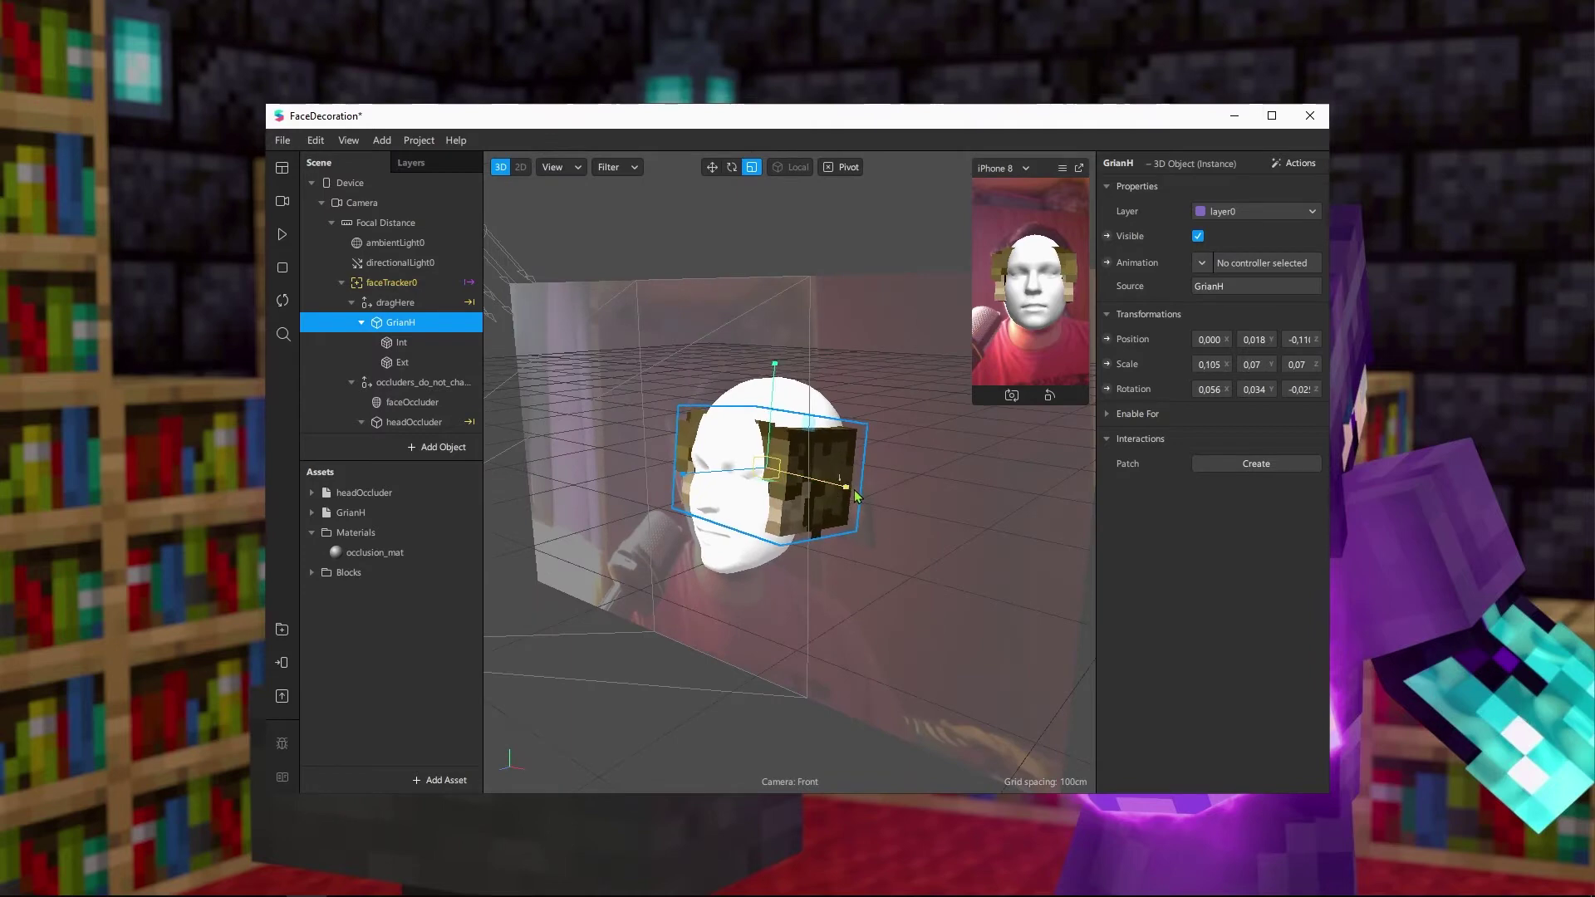
right_click_drag(864, 497, 665, 318)
Stretch the head to Y scale 0,139, deepen it along Z, and widen X to 0,132
left_click_drag(727, 365, 725, 283)
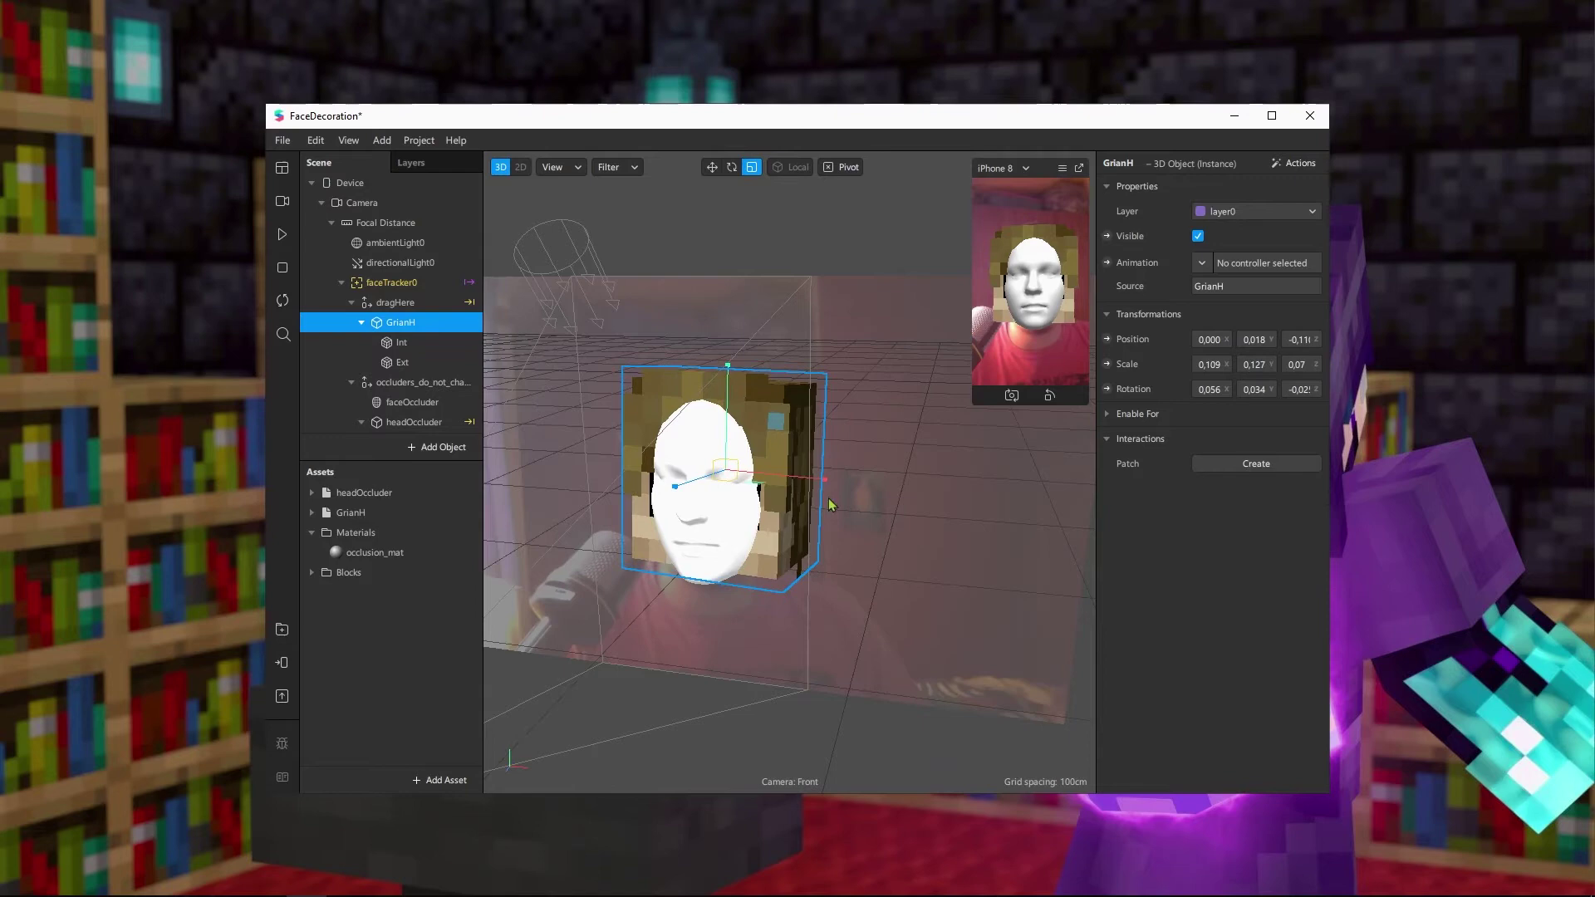
right_click_drag(833, 505, 855, 370)
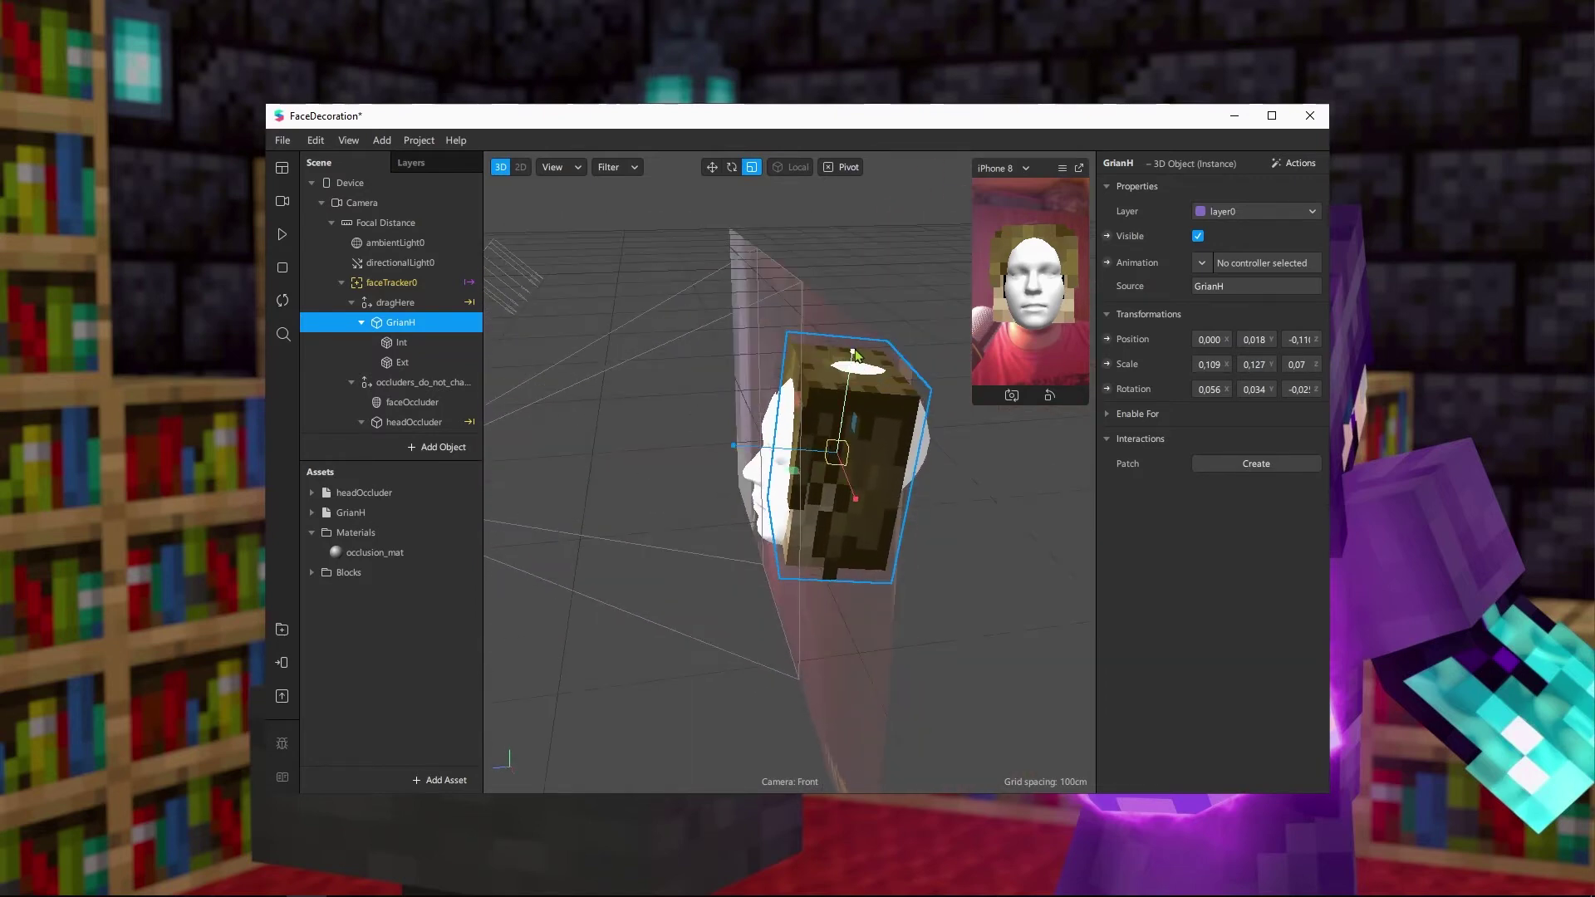
left_click_drag(856, 363, 859, 345)
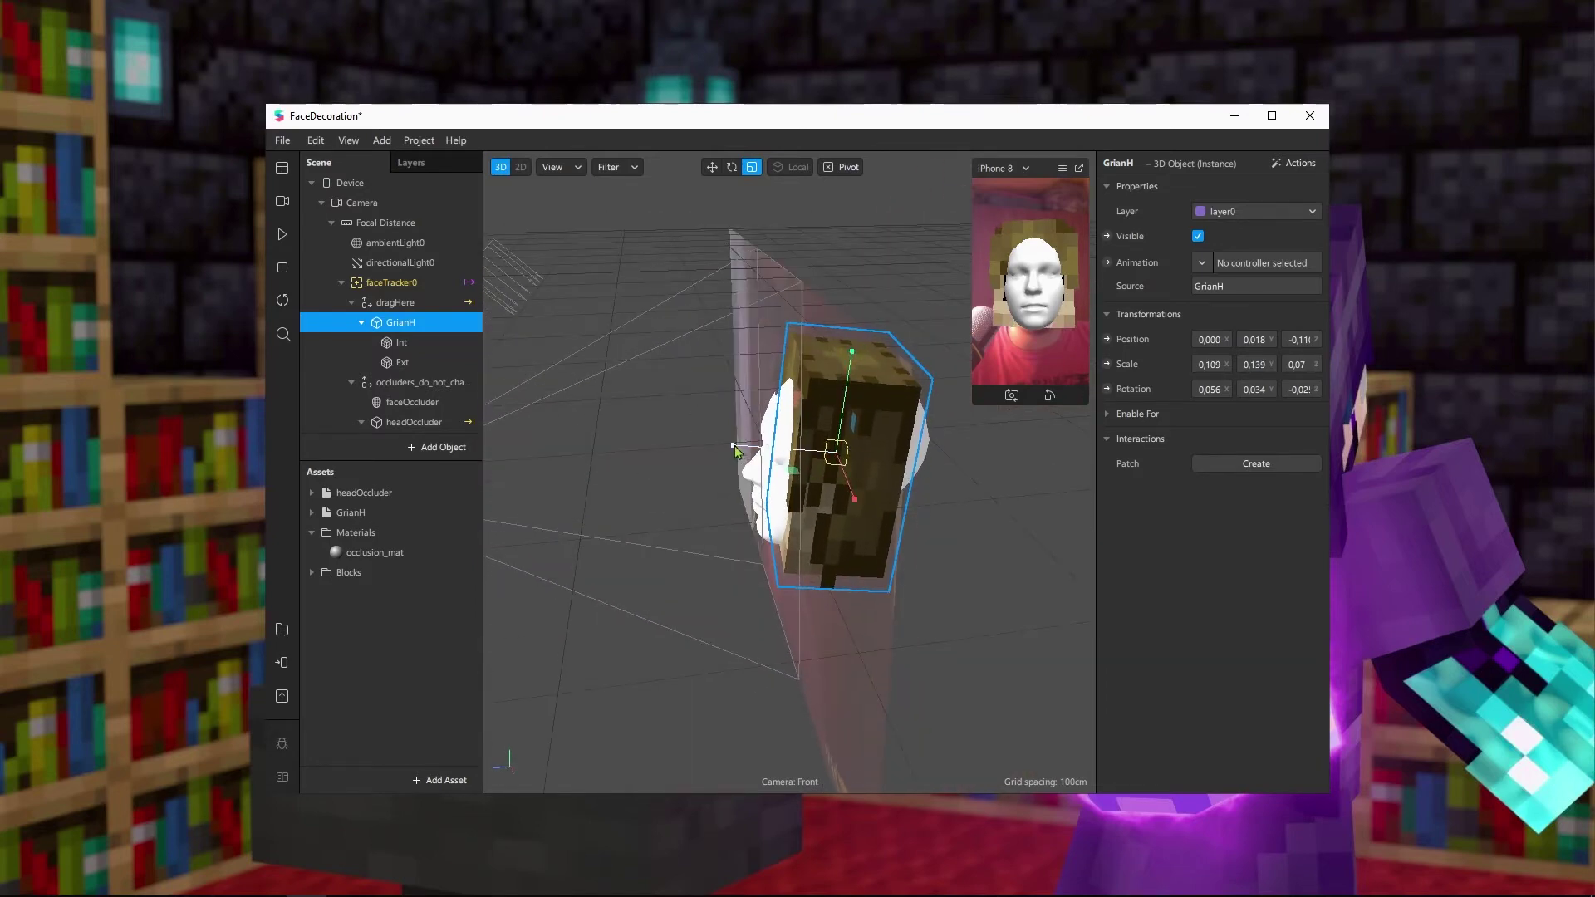
left_click_drag(732, 445, 611, 441)
key("f")
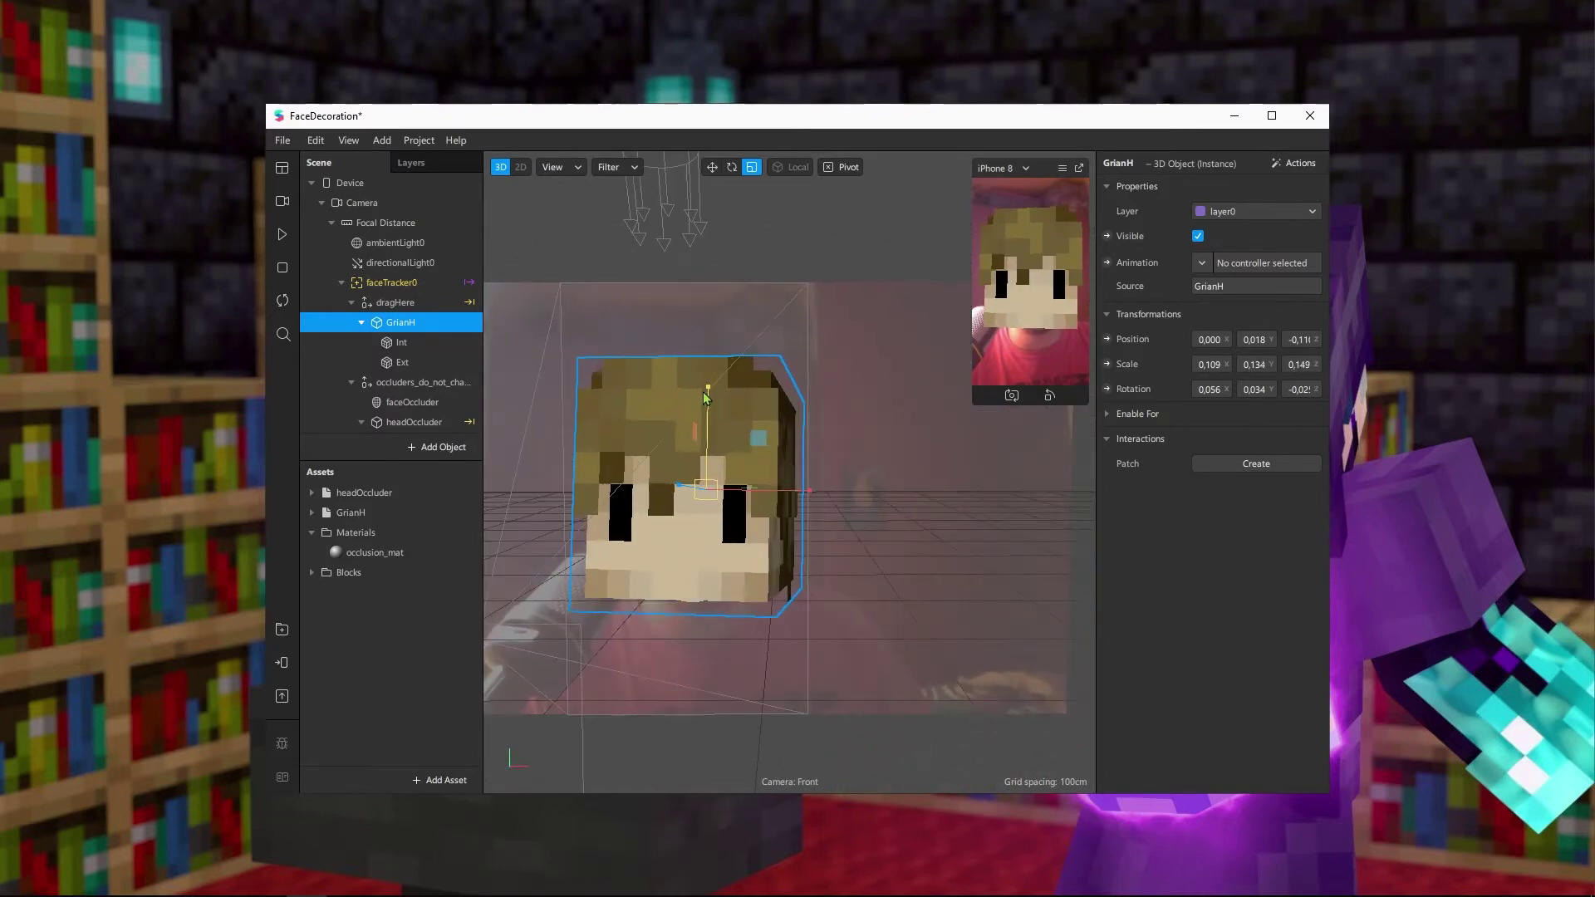
left_click_drag(708, 389, 707, 389)
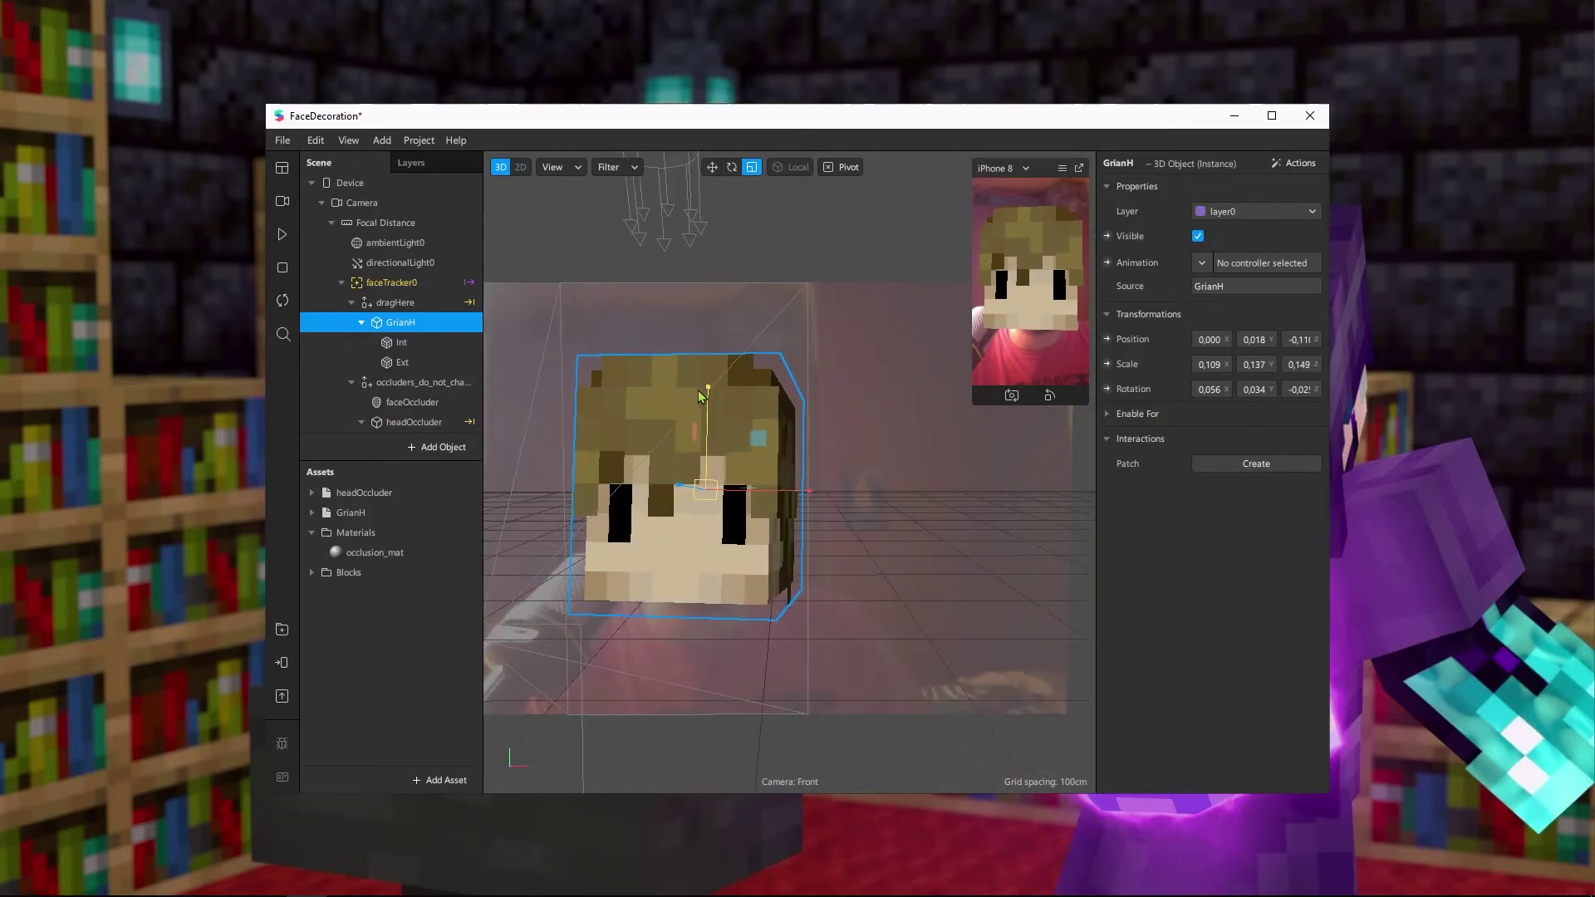
left_click_drag(811, 492, 819, 499)
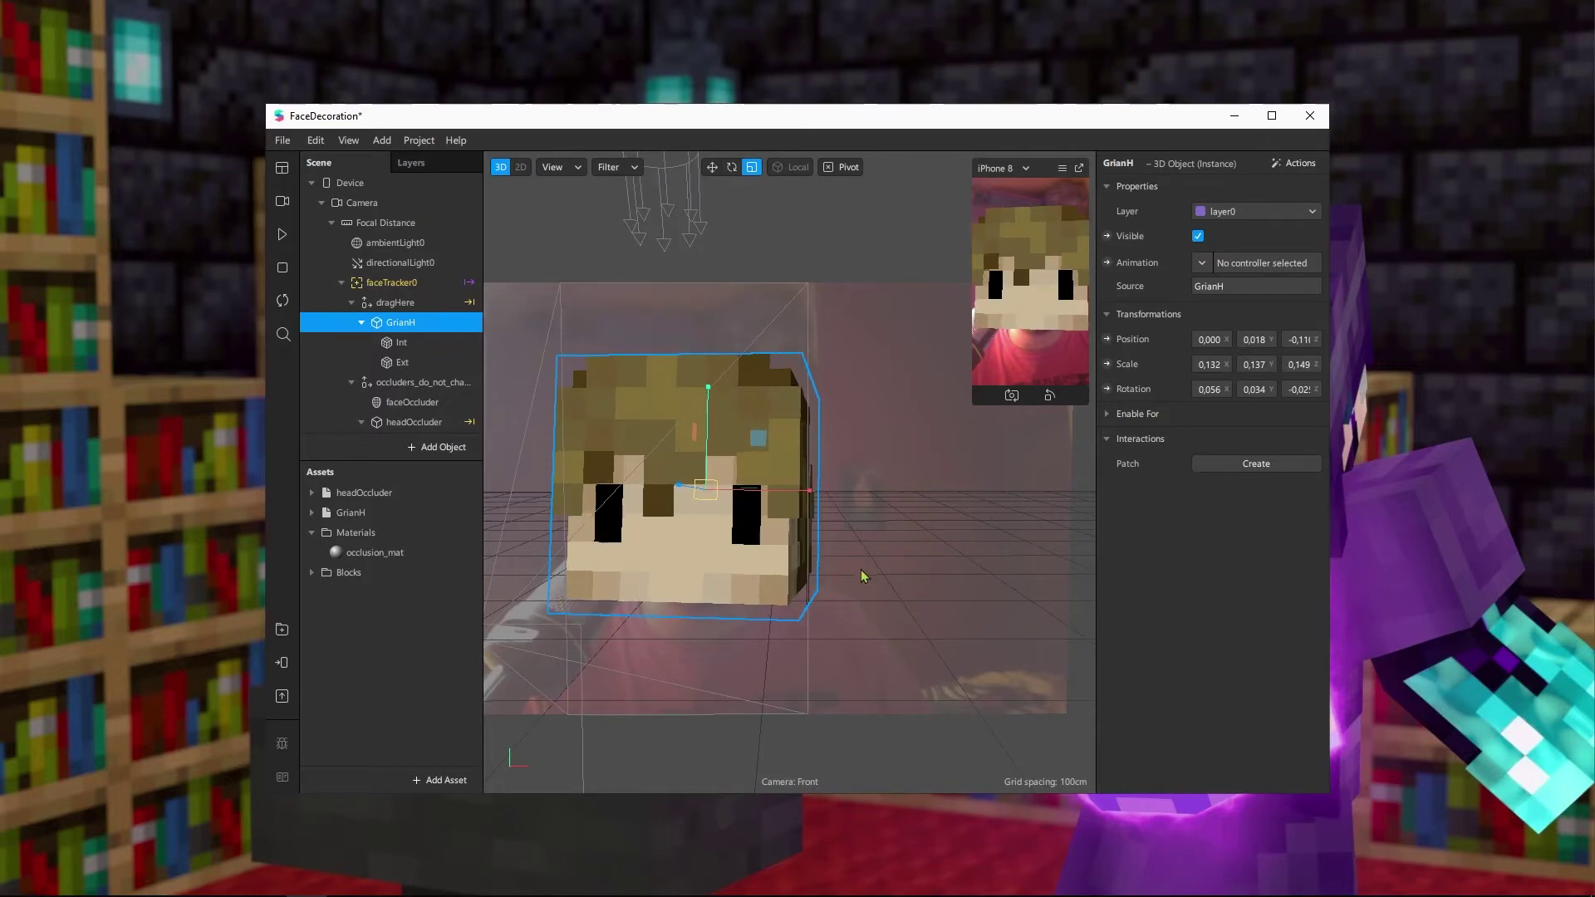
right_click_drag(859, 570, 731, 548)
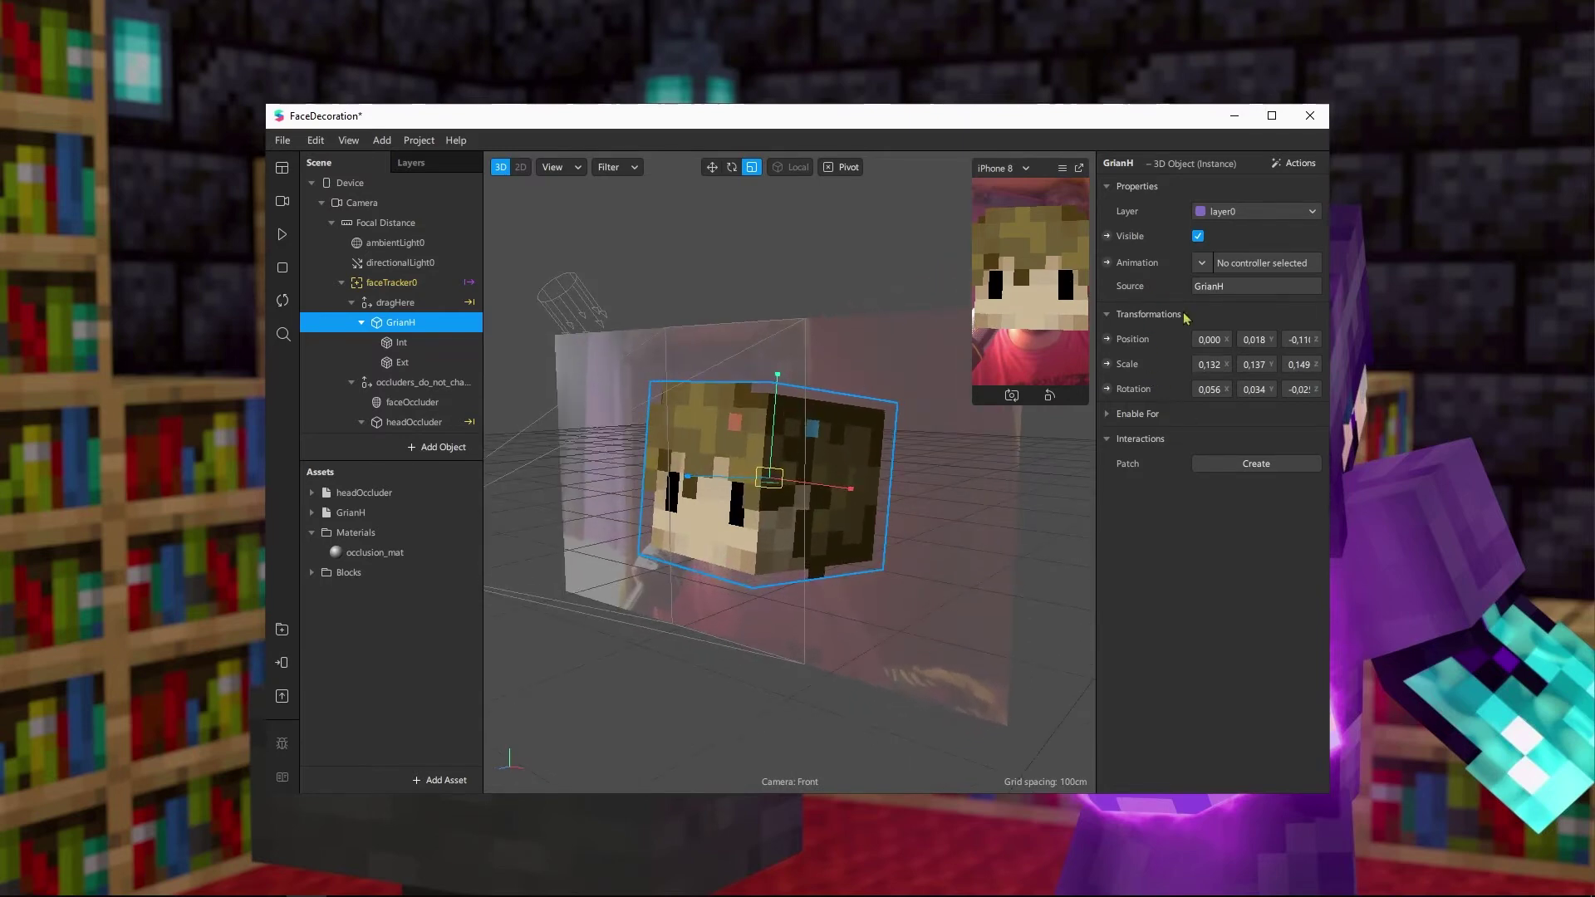
Enter GrianH Scale values X 0,14, Y 0,15, Z 0,14, then start the effect preview
left_click(1211, 365)
type("0,1")
key("Tab")
type("0,14")
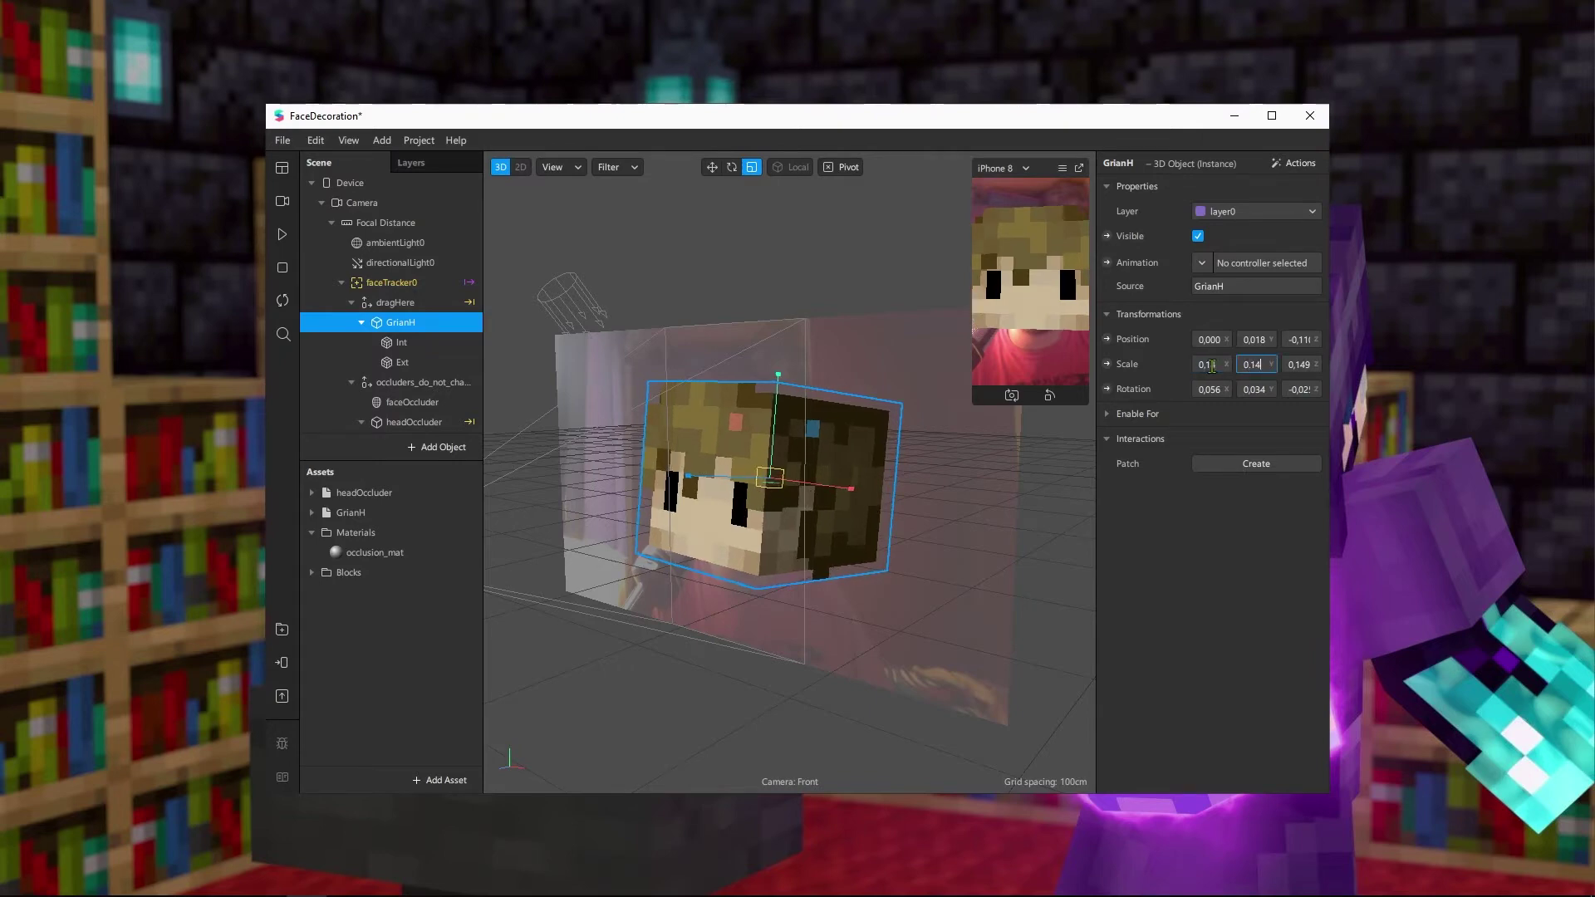
key("BackSpace")
type("5")
key("Tab")
type("0")
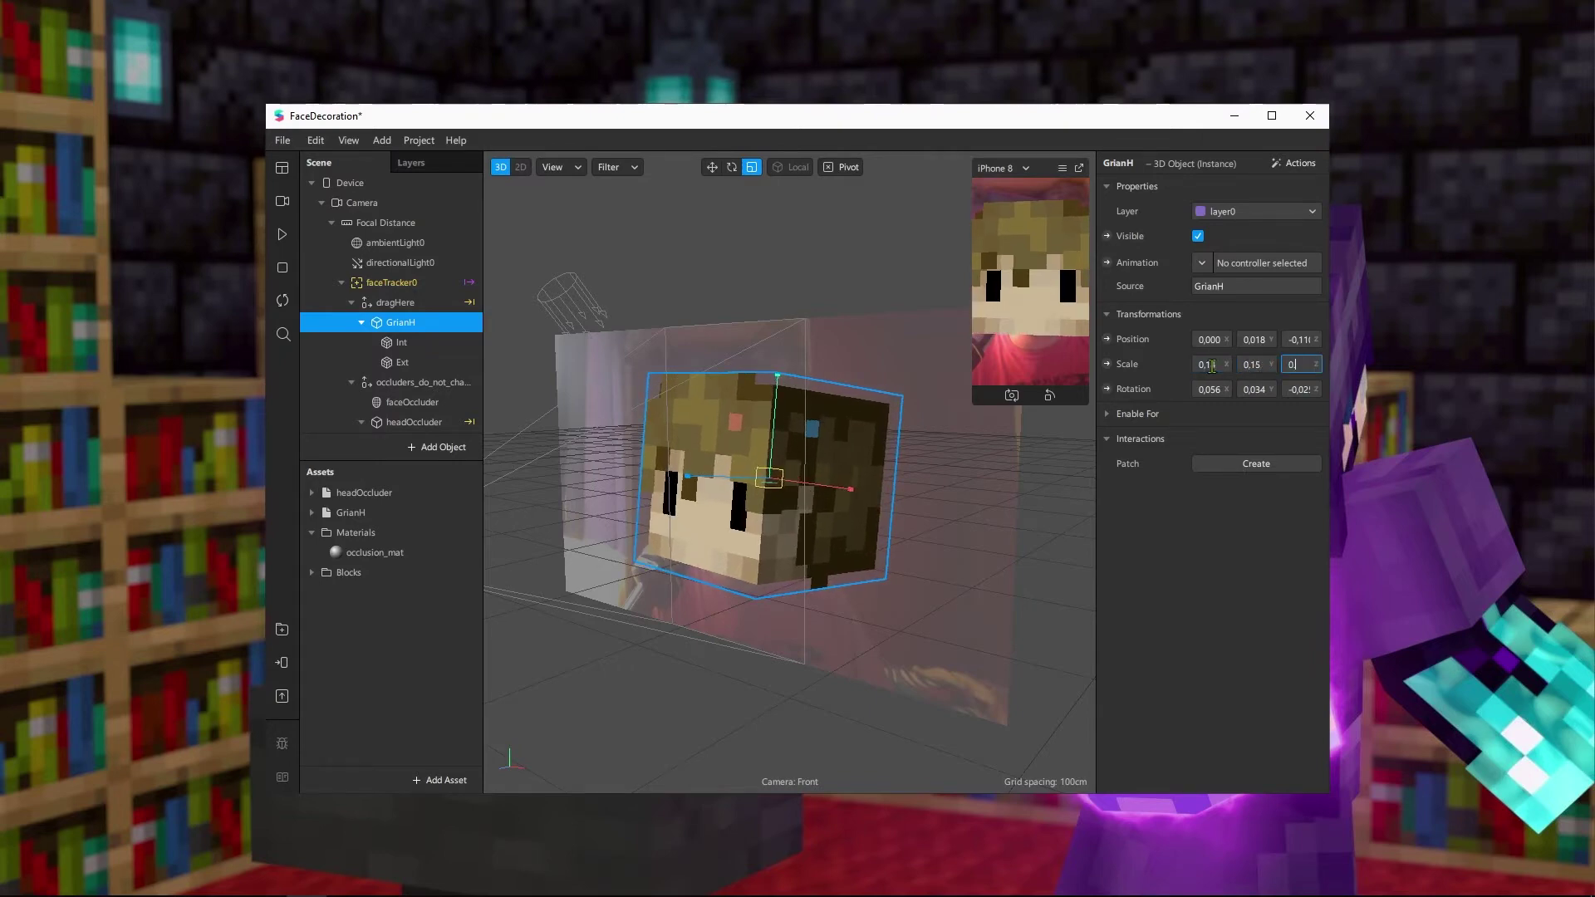
key("Return")
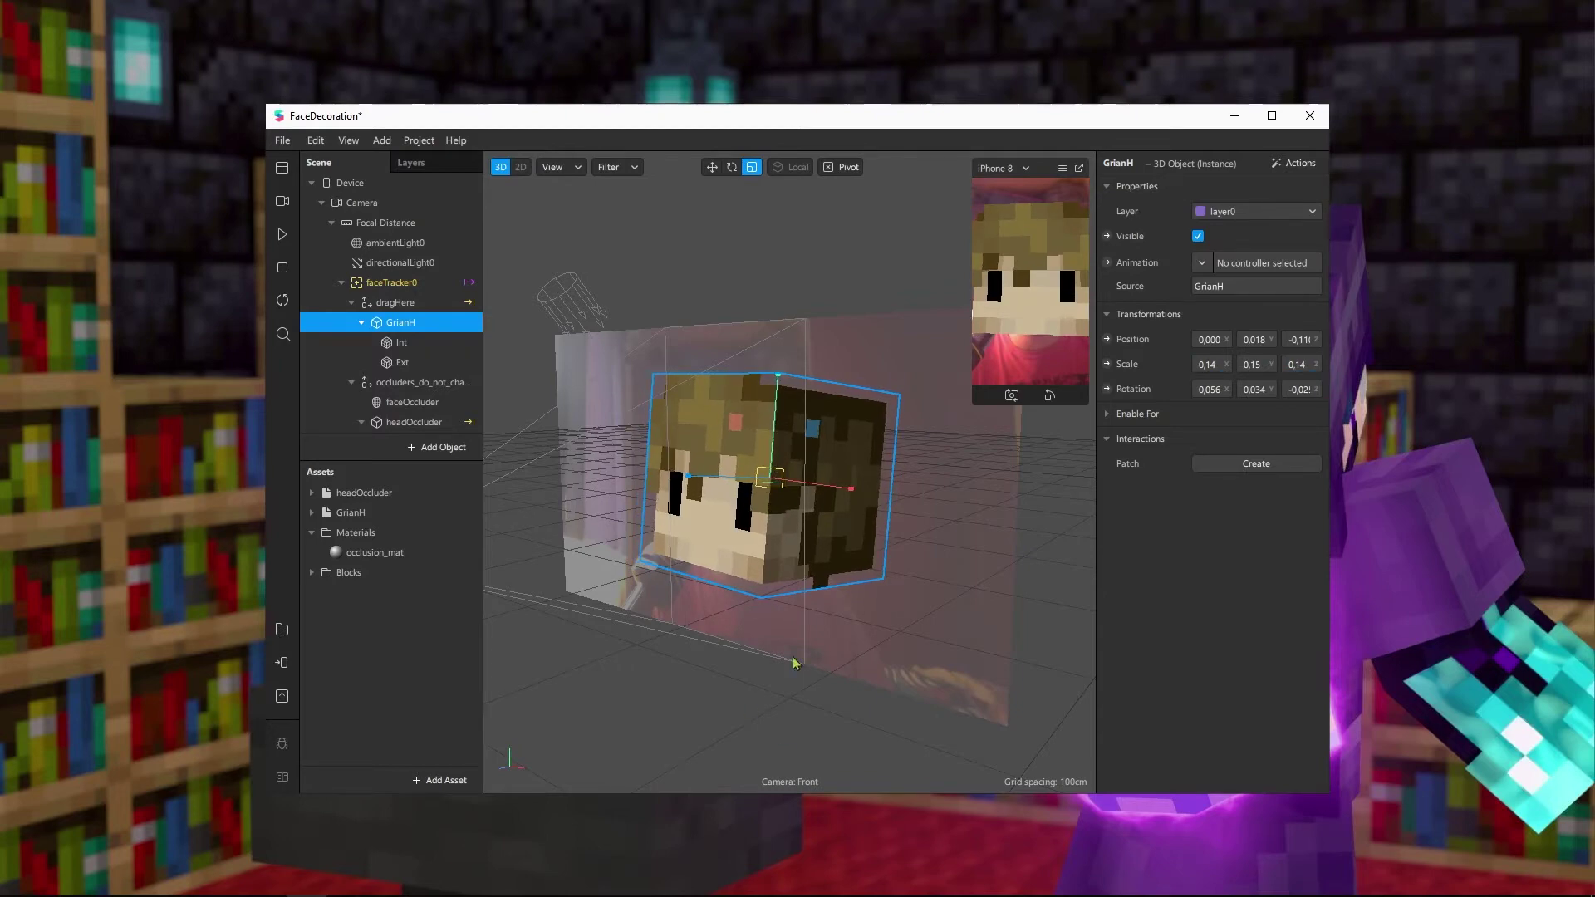
left_click(283, 237)
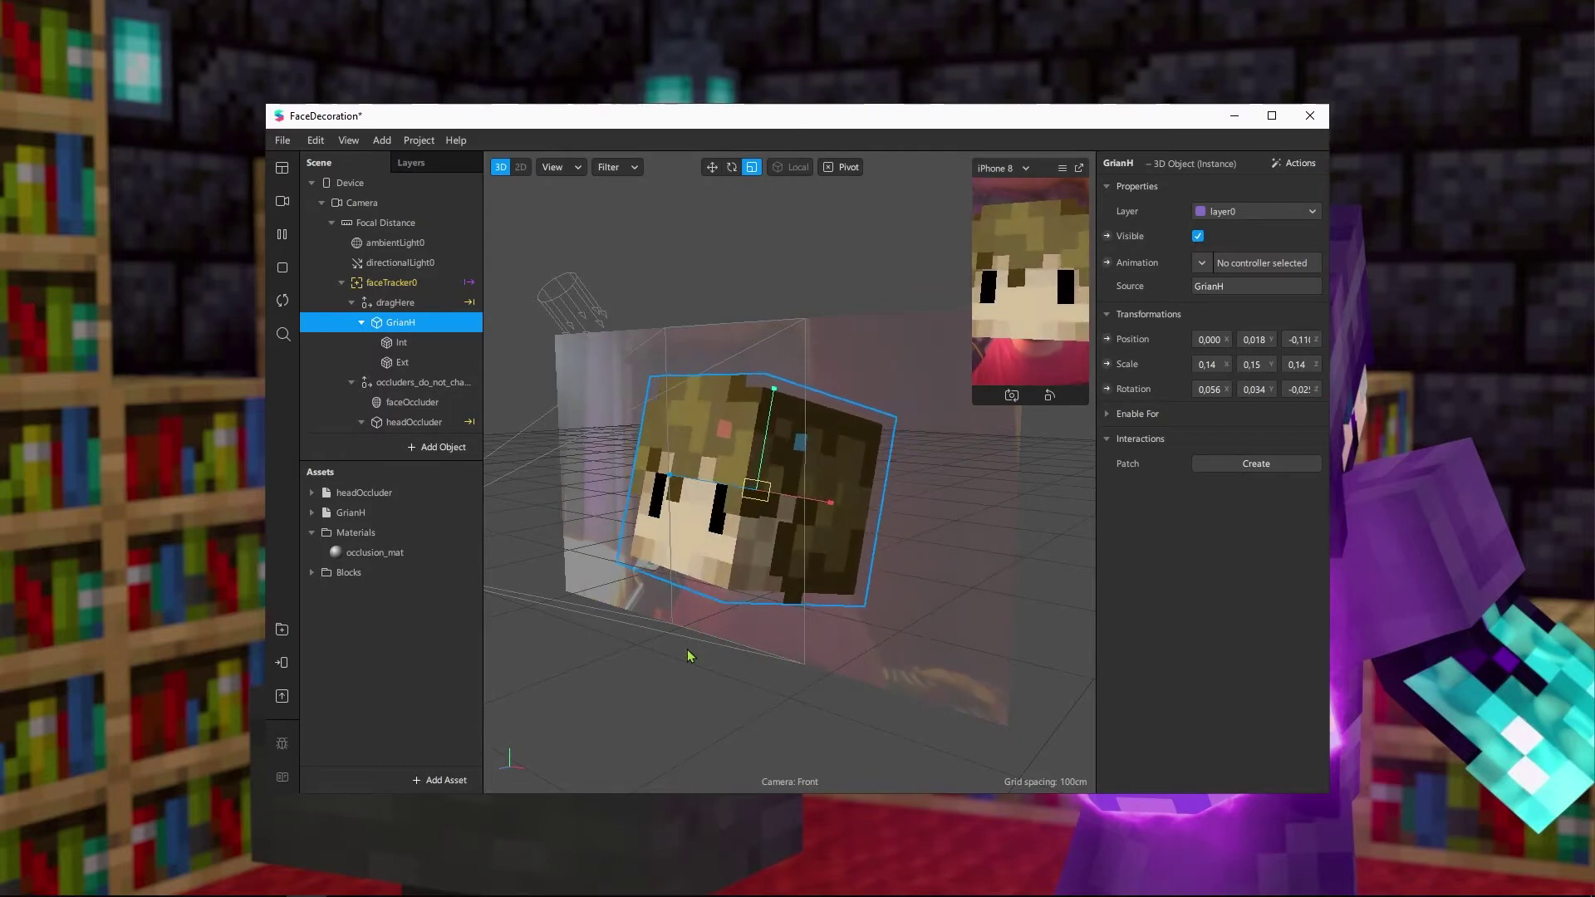
Hide GrianH and import Hat.obj into Assets, adding the Hat model to the tracked face
left_click(1198, 236)
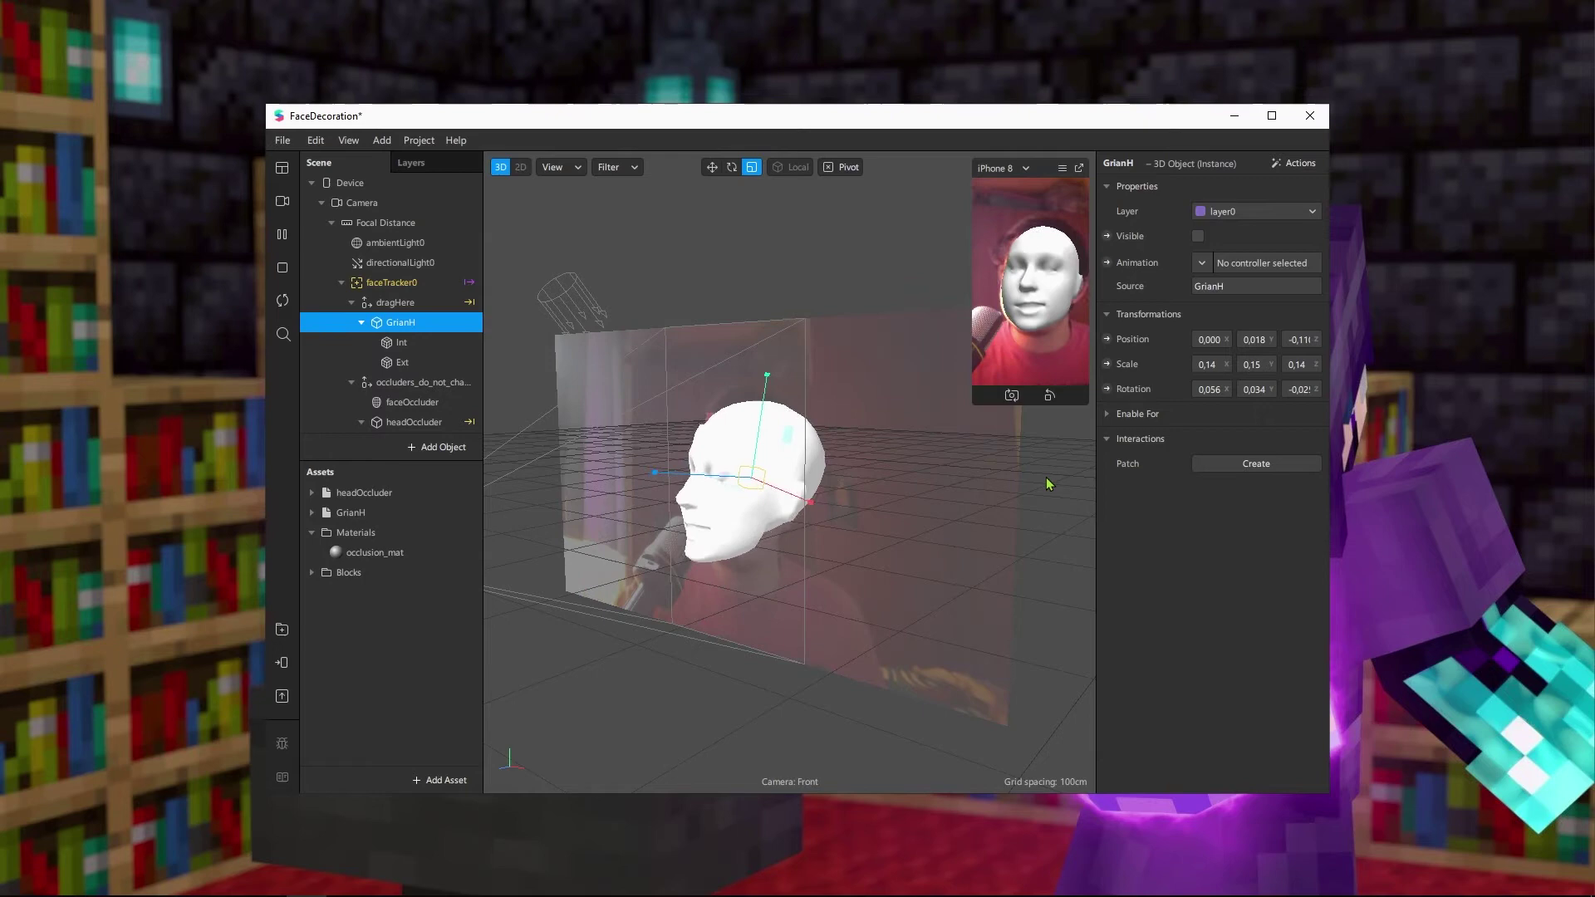
key("alt+Tab")
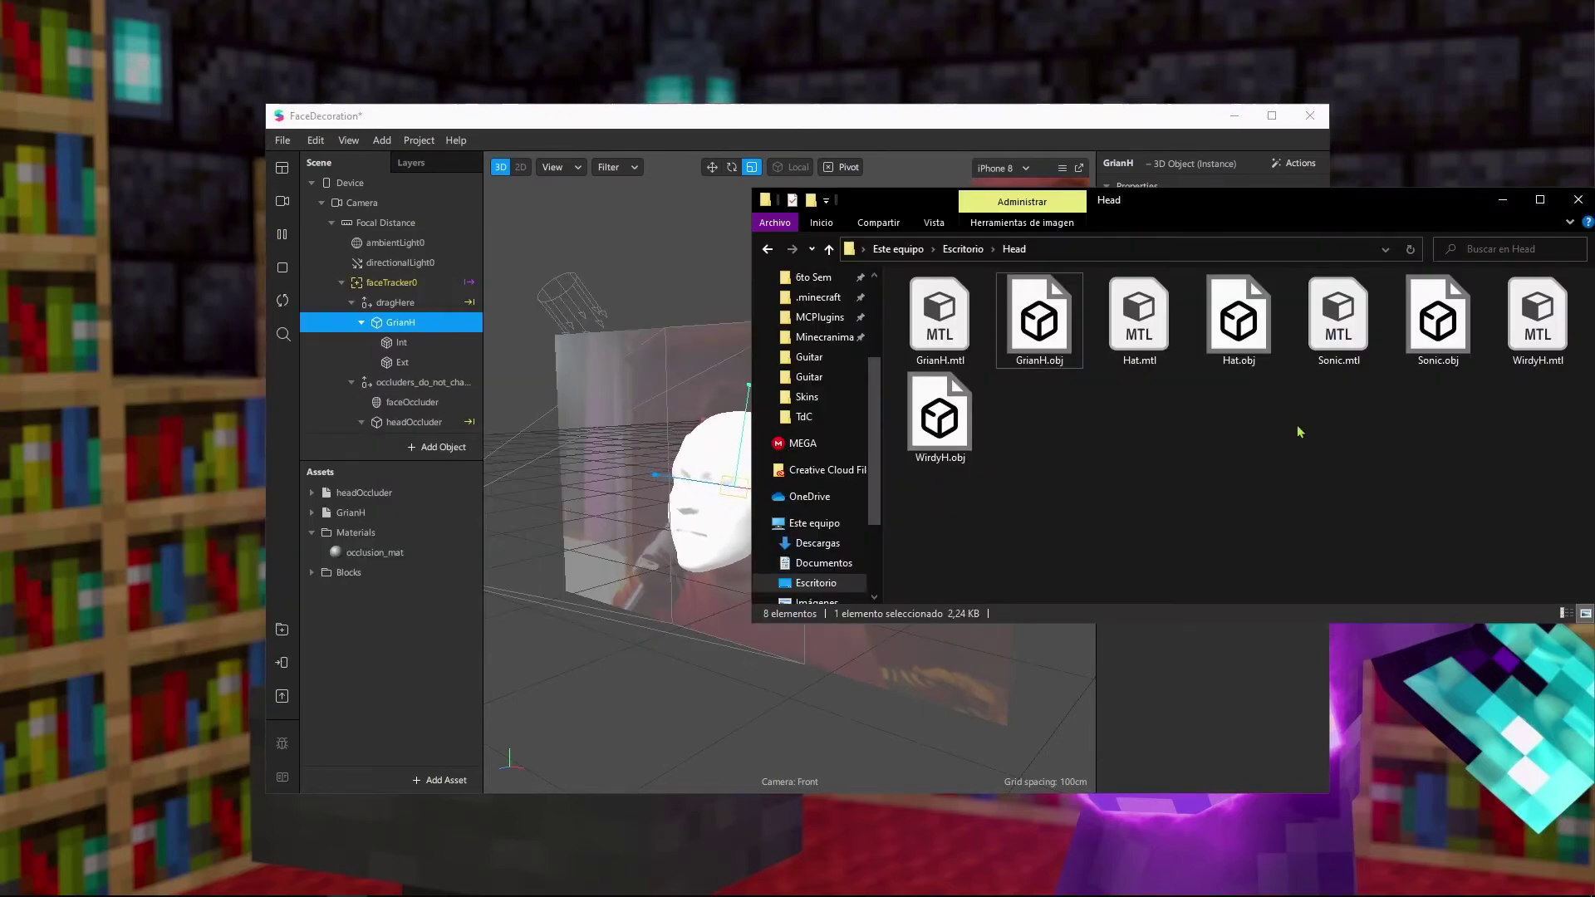
left_click_drag(1239, 320, 445, 632)
left_click_drag(344, 533, 408, 307)
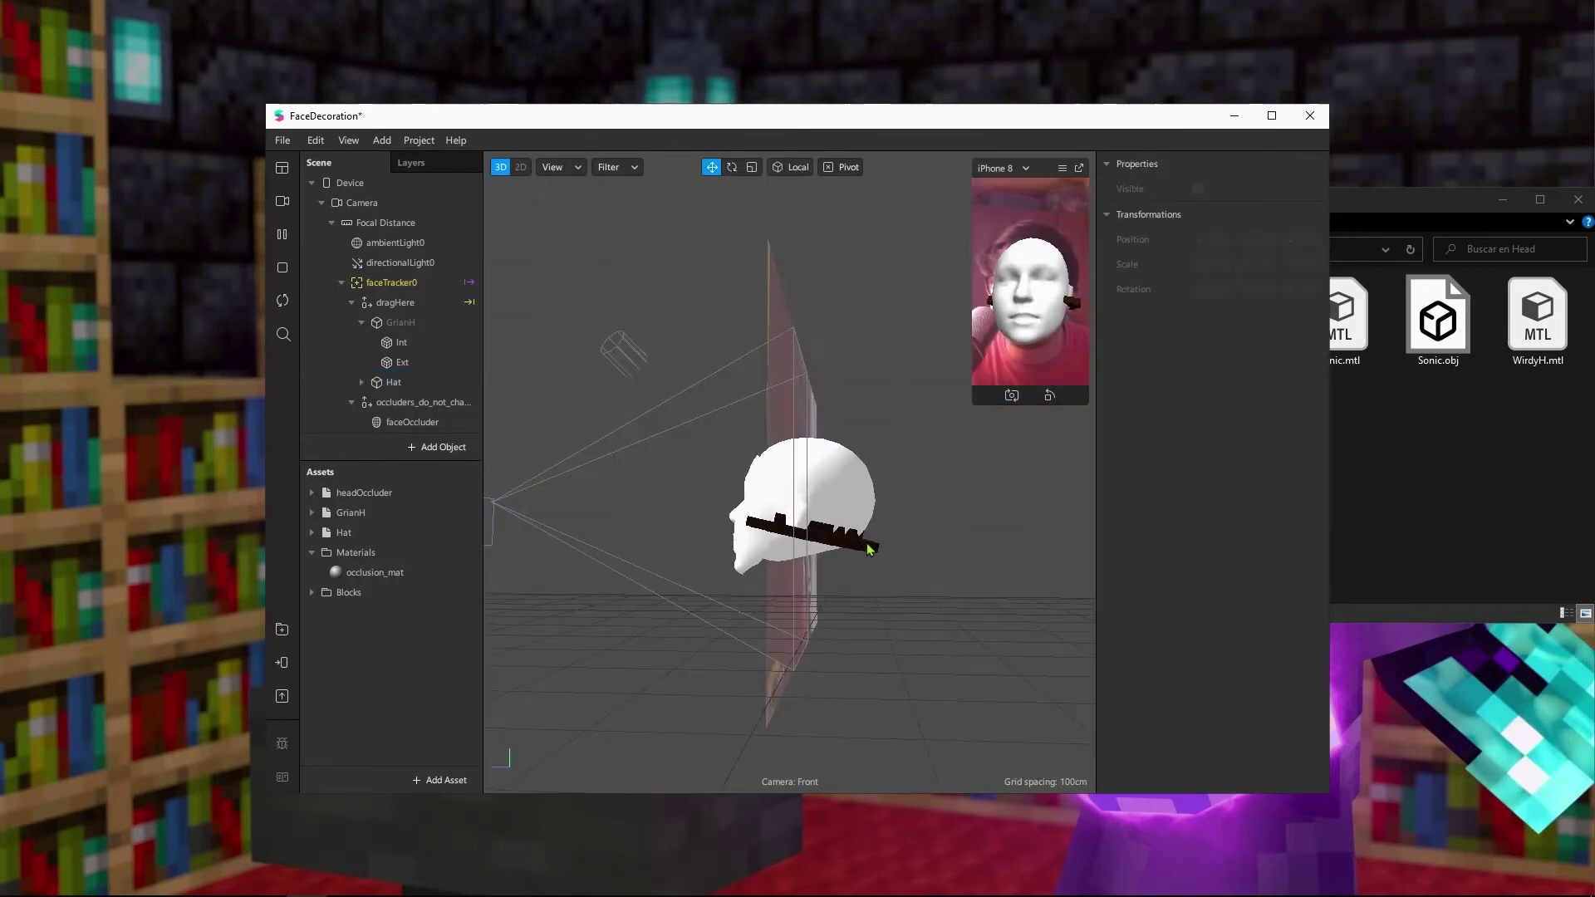
Move the hat up onto the top of the head and stretch it taller and wider
left_click_drag(868, 548, 880, 466)
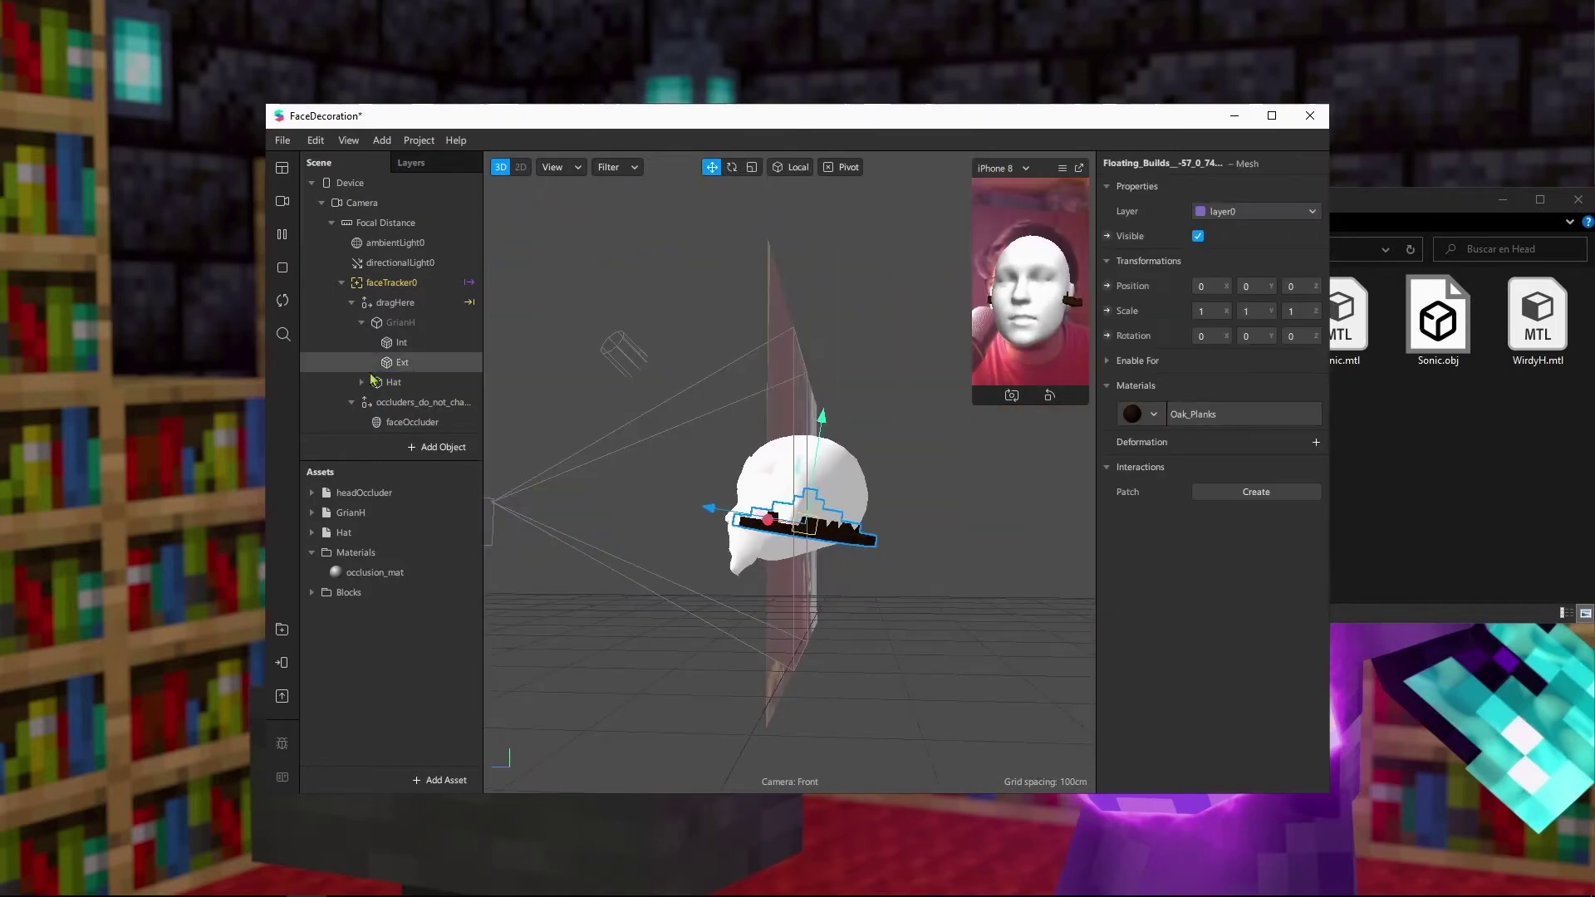
right_click_drag(887, 640, 687, 487)
key("r")
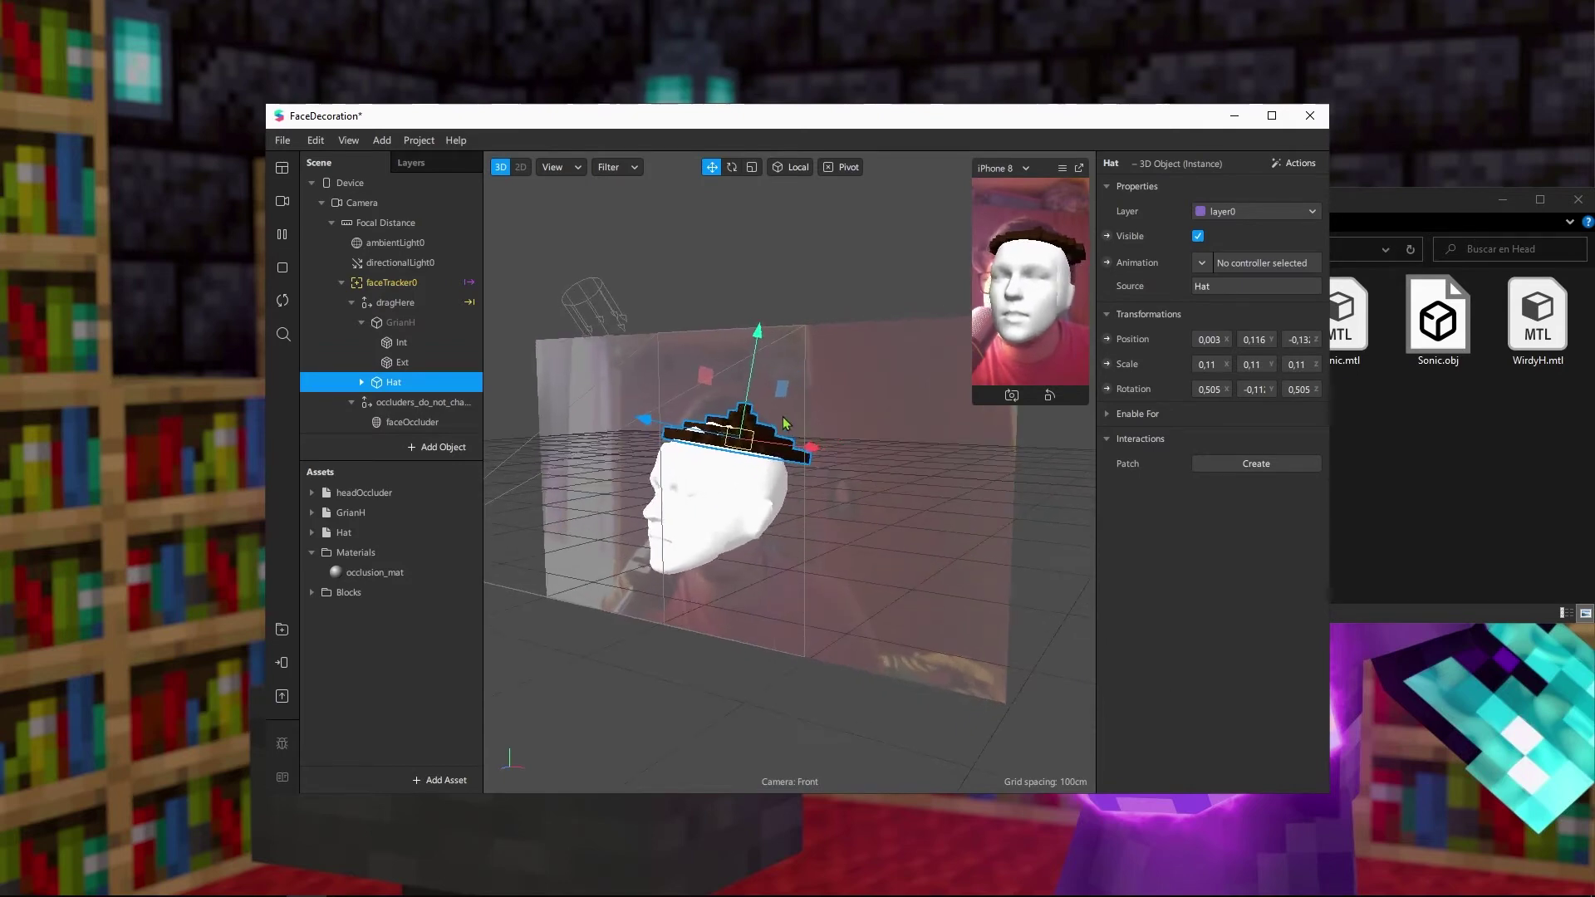
left_click_drag(756, 334, 756, 287)
right_click_drag(756, 287, 919, 585)
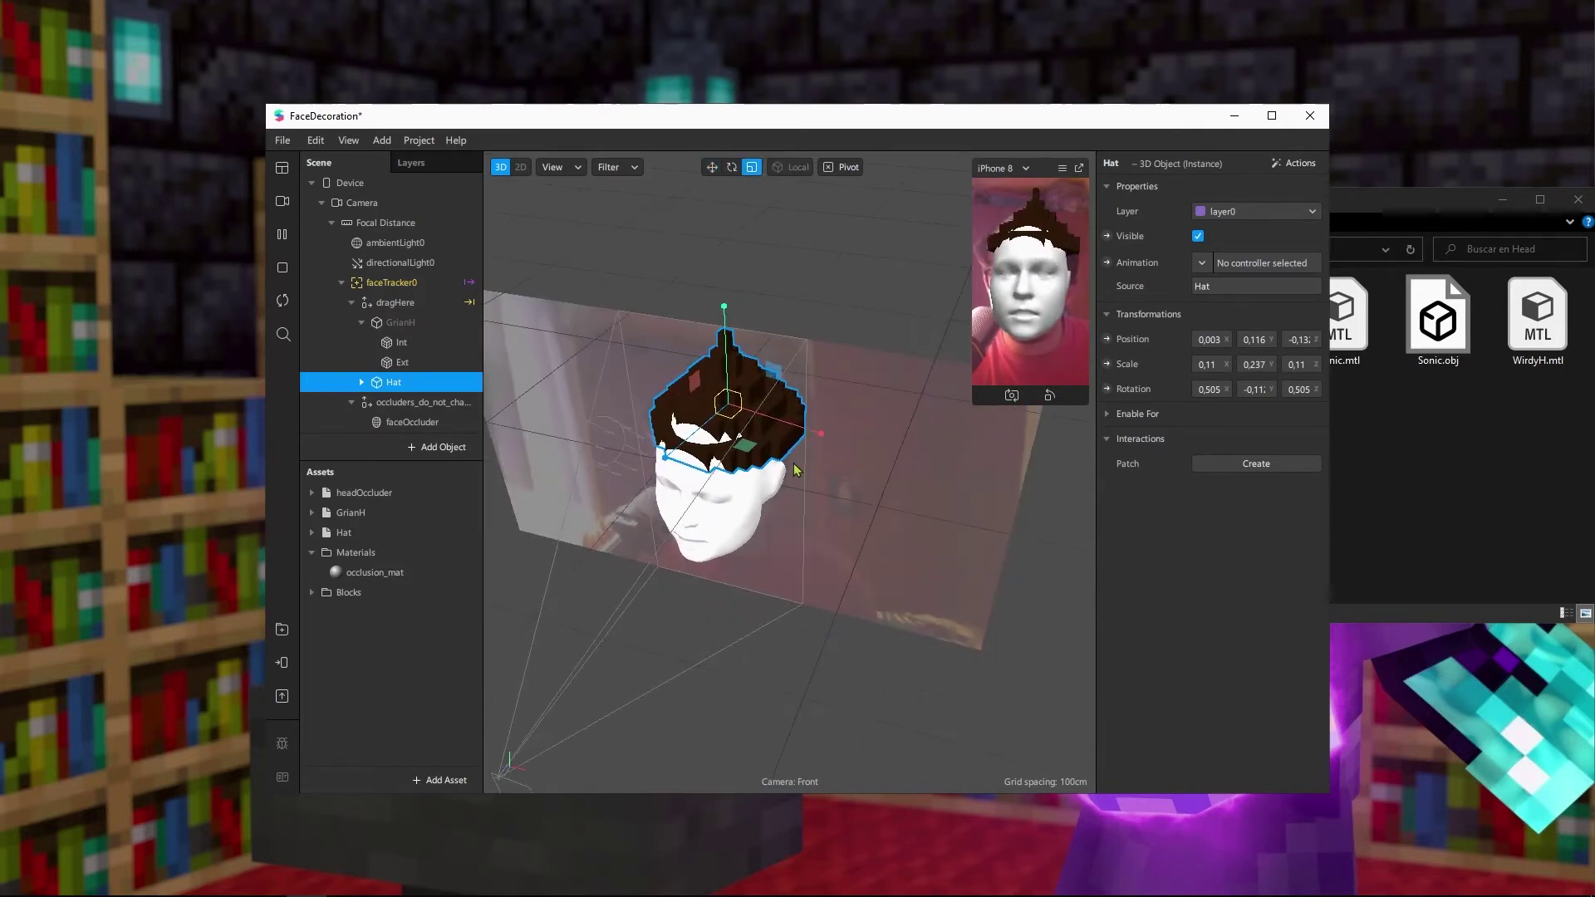
left_click_drag(742, 447, 720, 305)
key("e")
key("w")
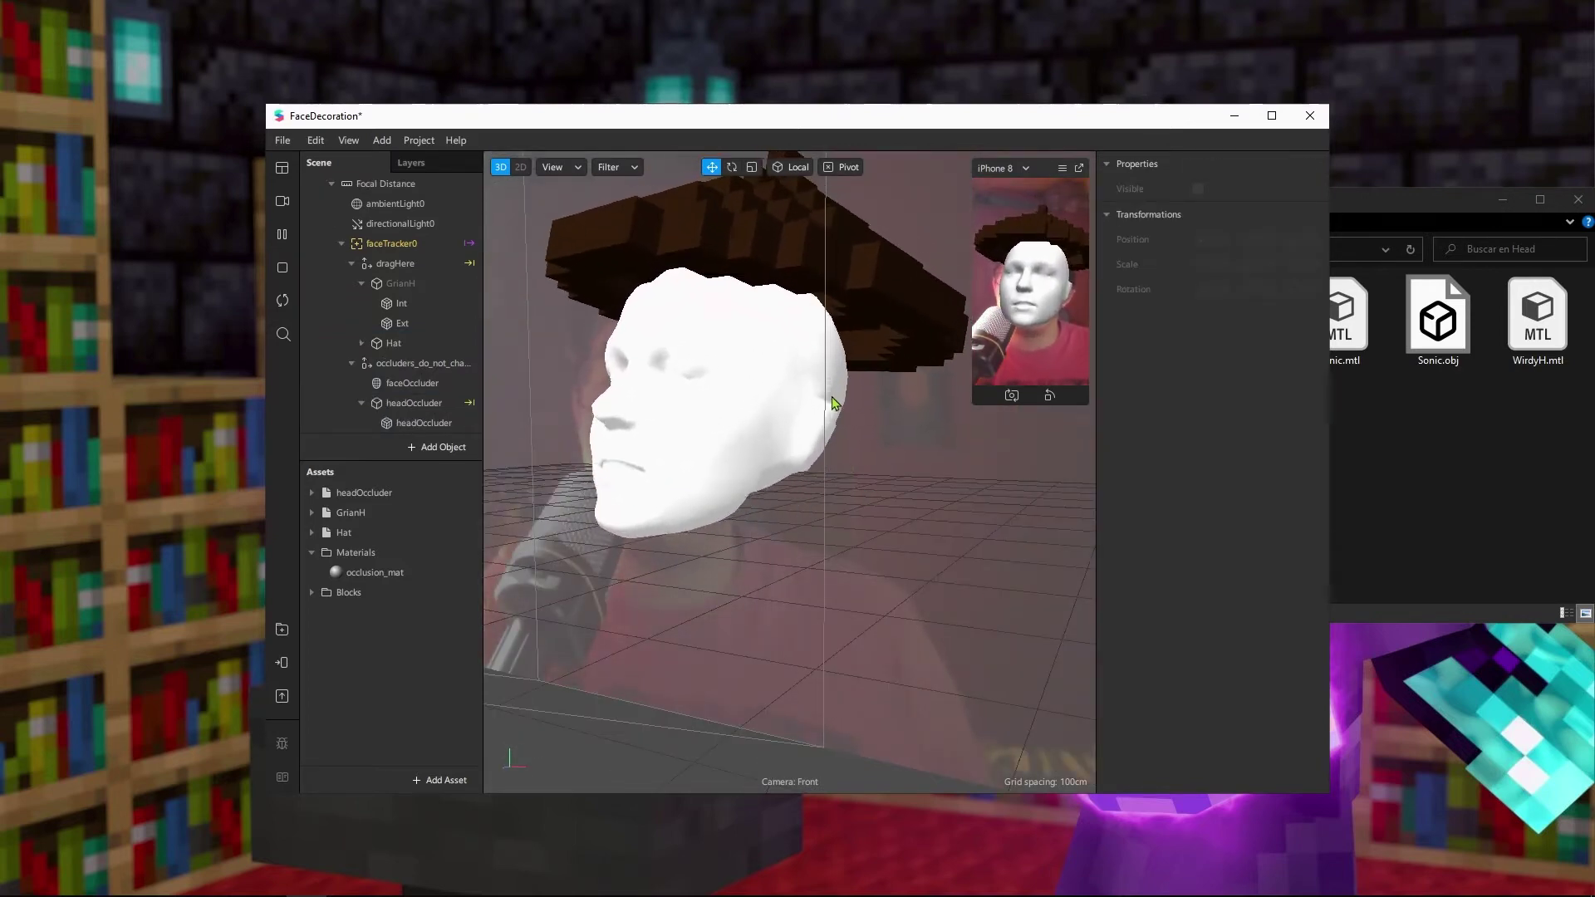
Select headOccluder and faceOccluder, widen both to X scale 1,189, and nudge them slightly left
left_click(729, 465)
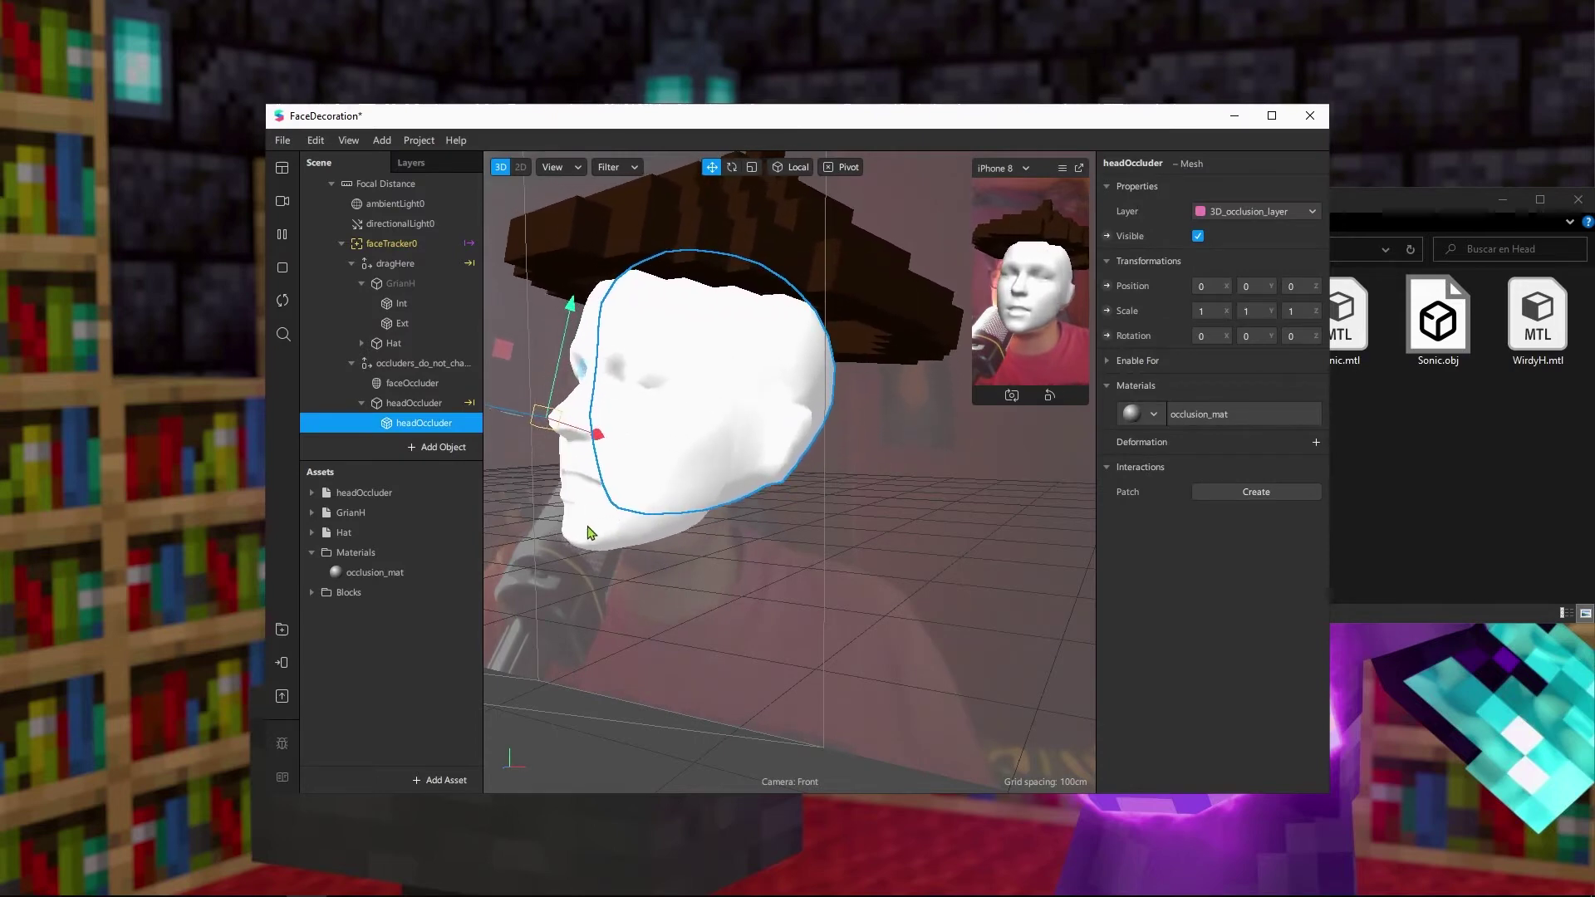
left_click(613, 530, "ctrl")
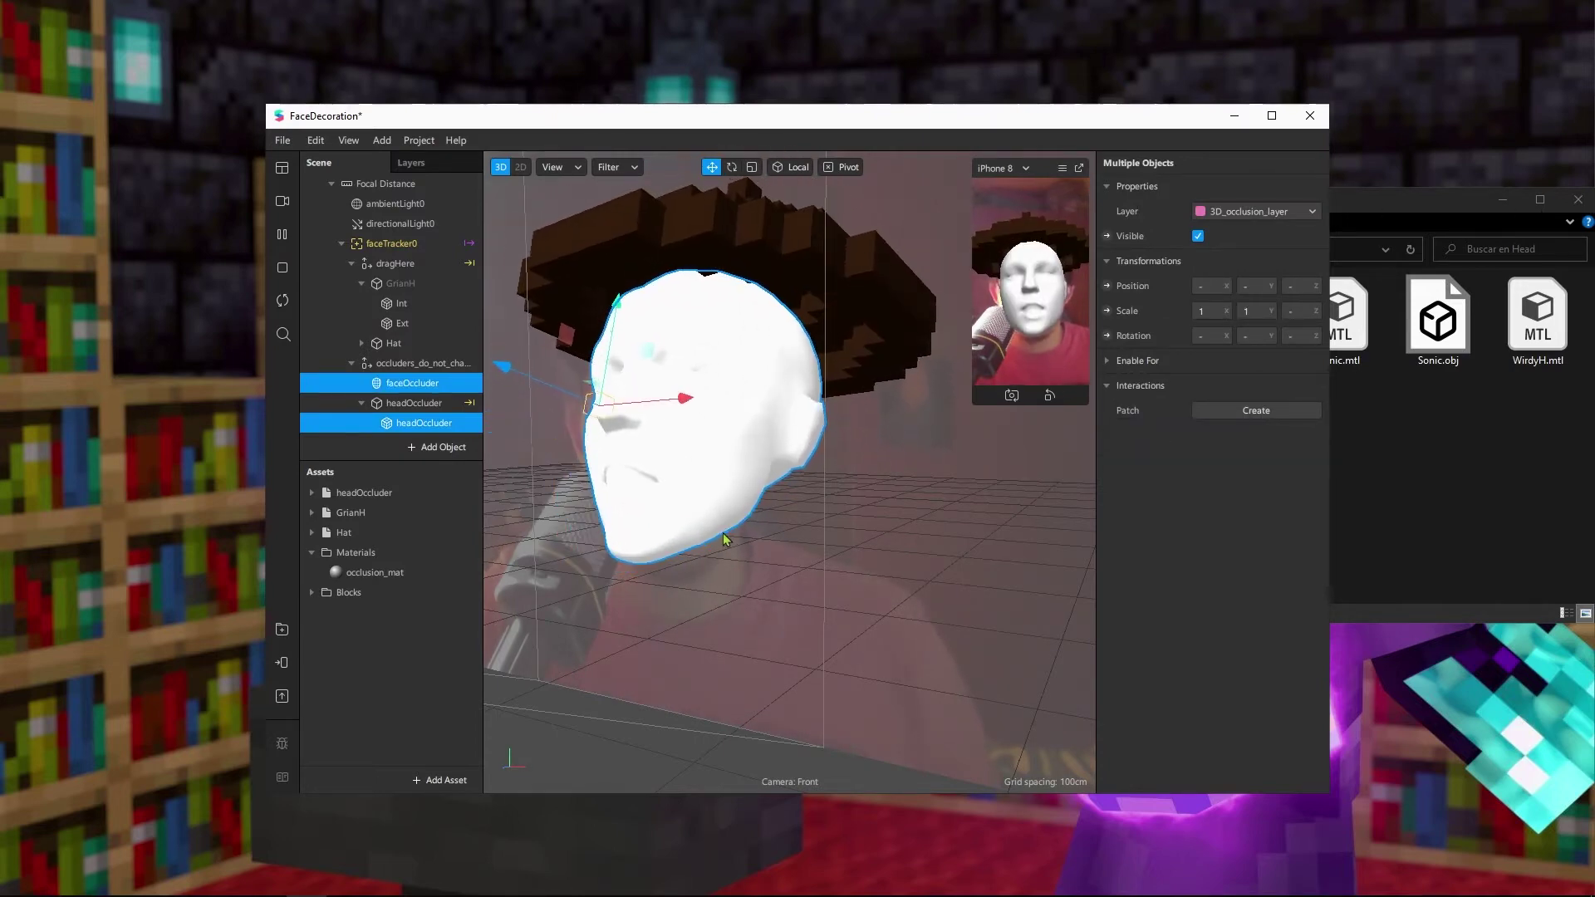
key("r")
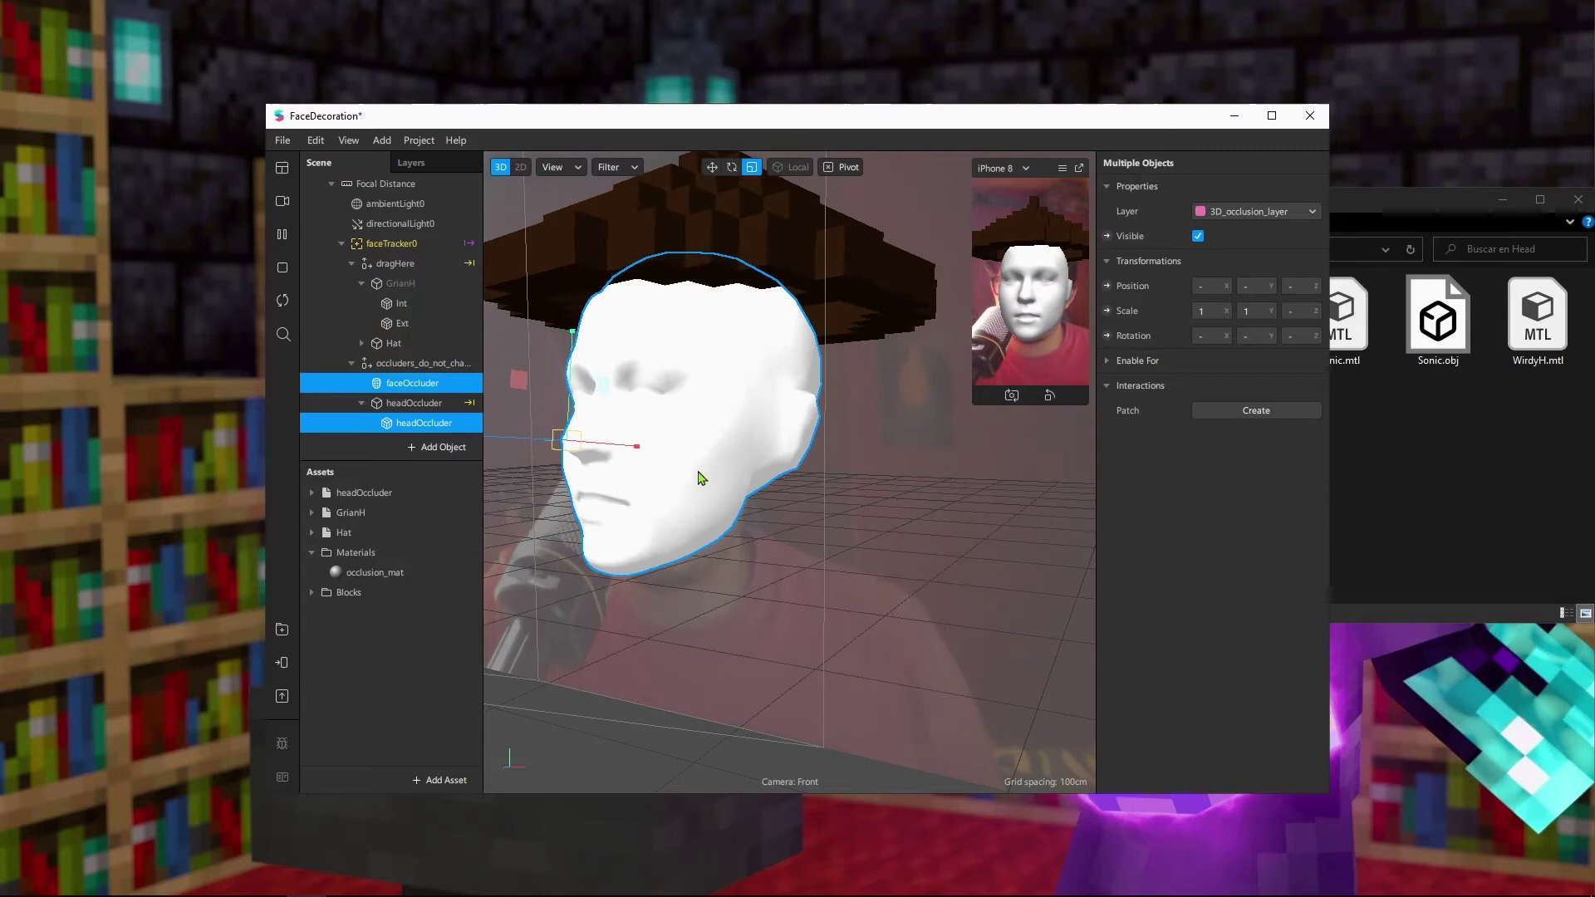
left_click_drag(636, 448, 652, 457)
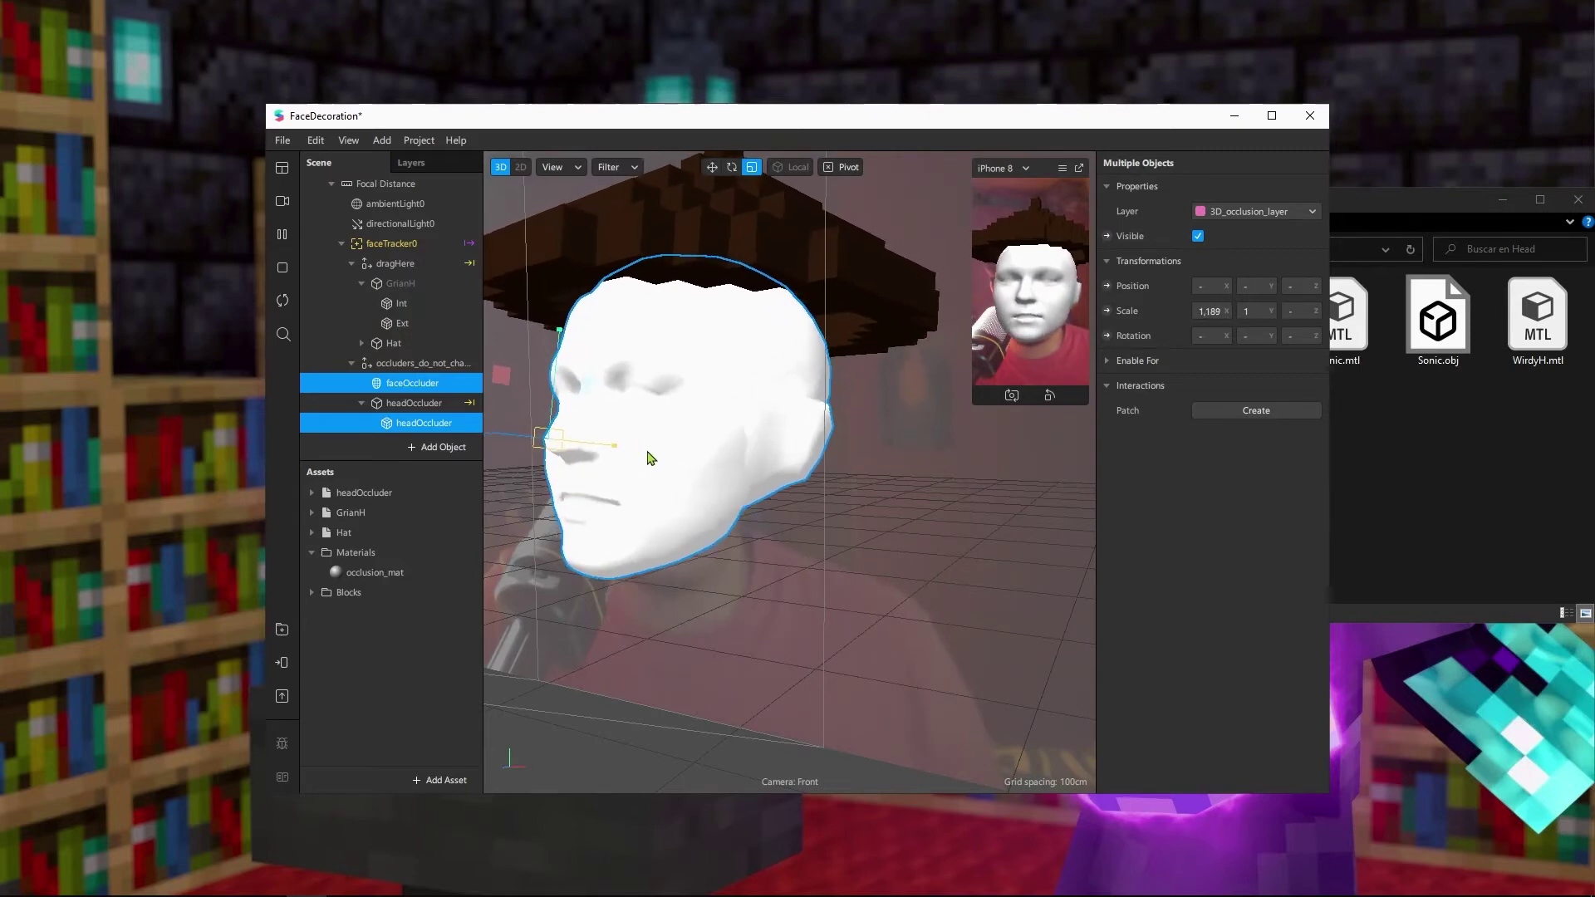
left_click_drag(761, 590, 877, 605)
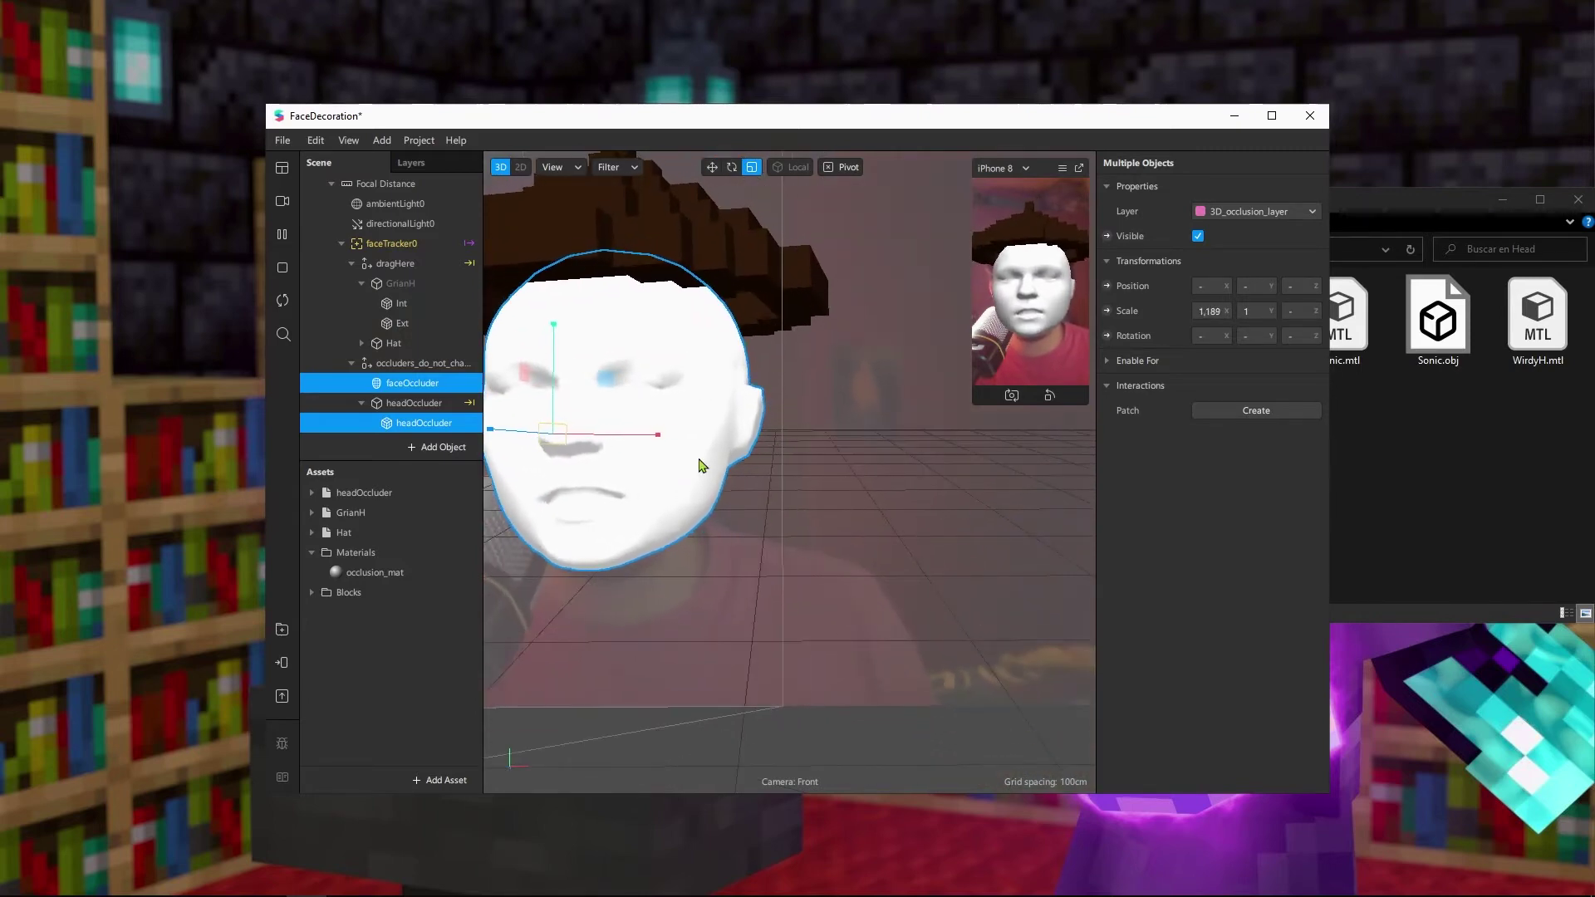
key("w")
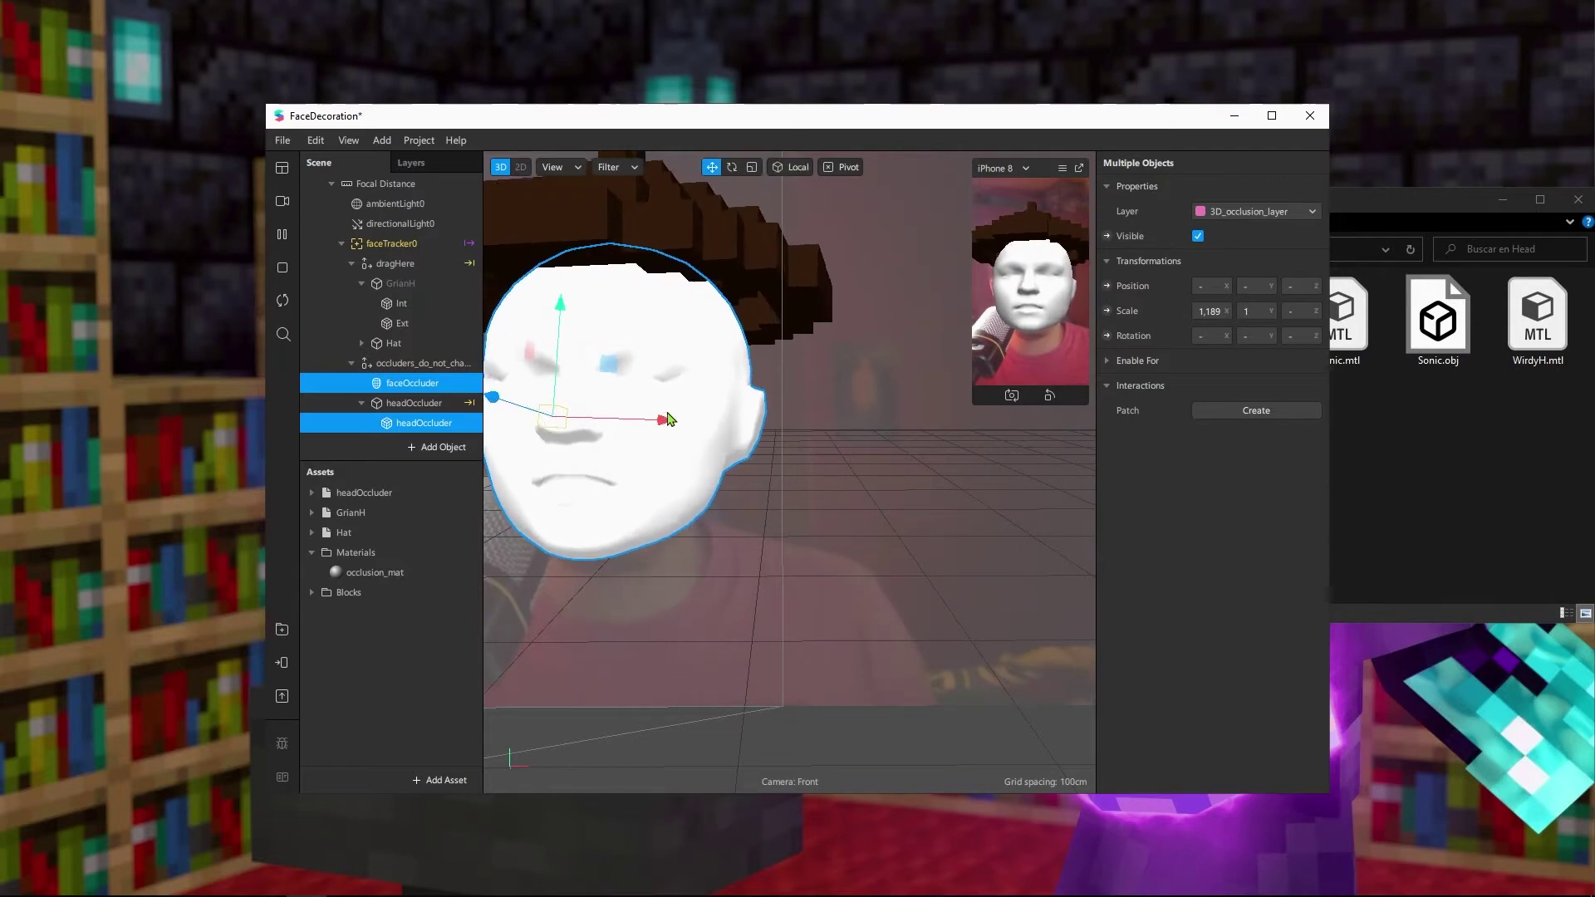
left_click_drag(652, 432, 644, 433)
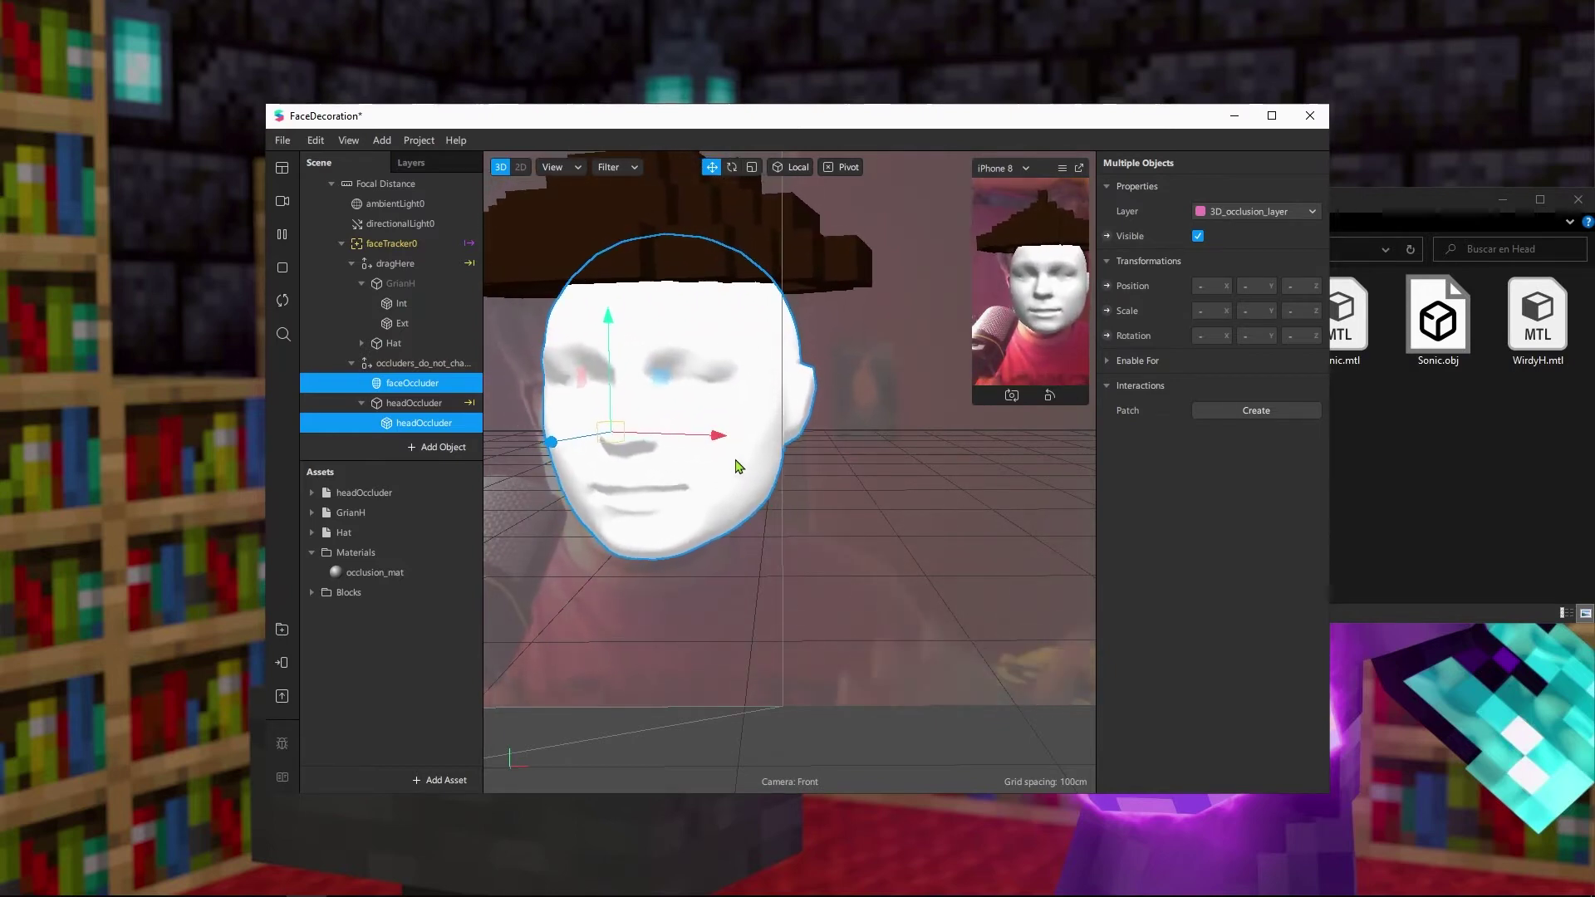
Set occlusion_mat's Render Options Blend Mode to Alpha
left_click(380, 574)
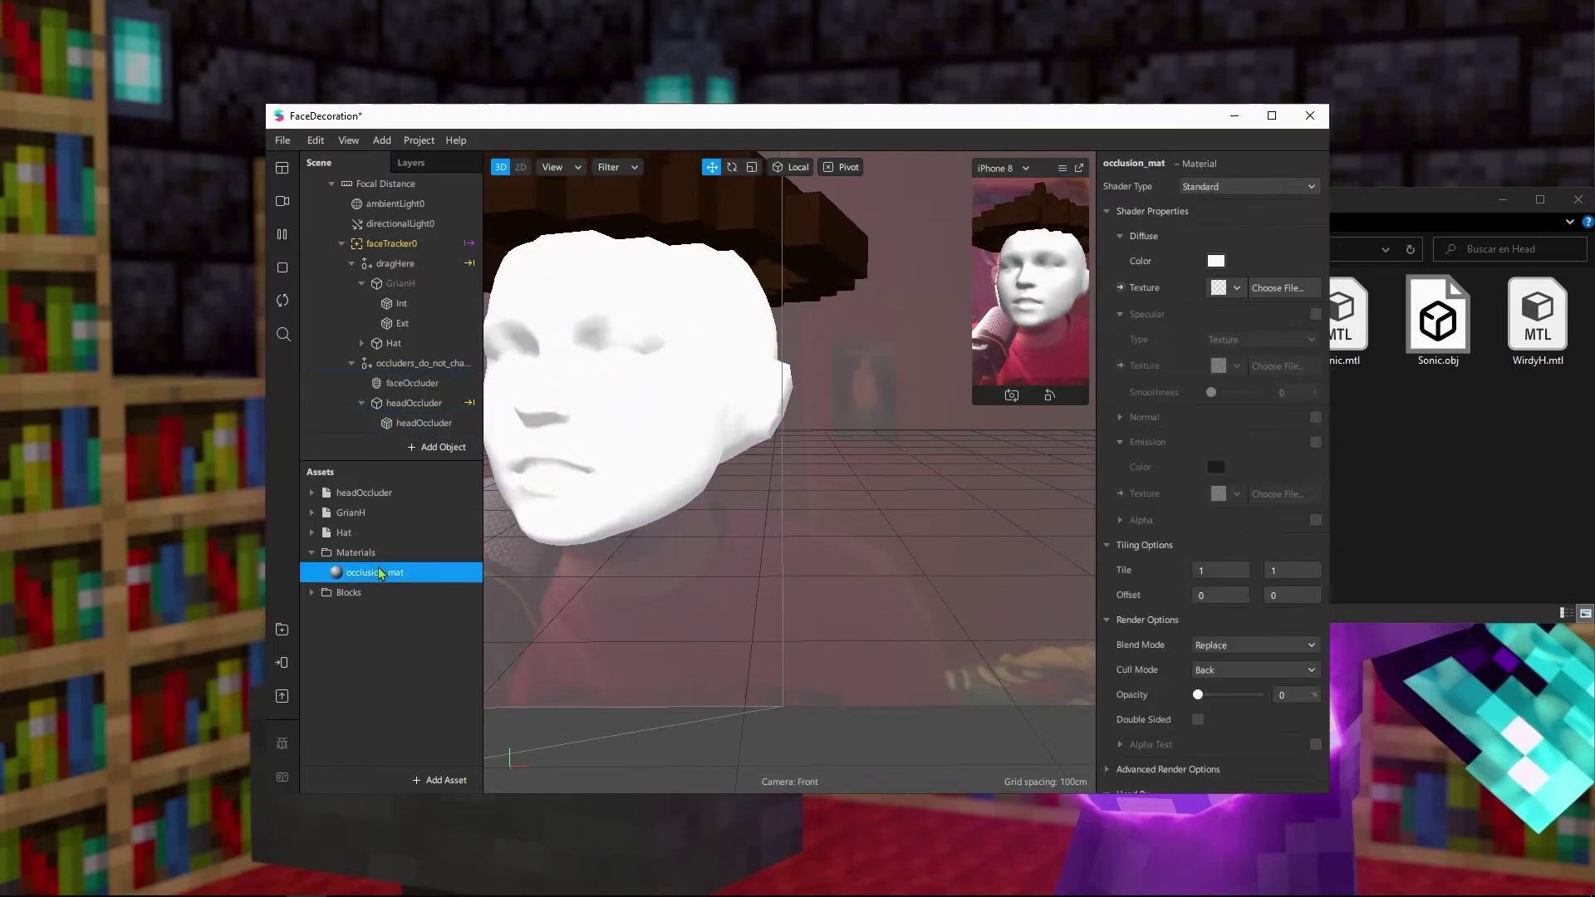
left_click(1238, 652)
left_click(1246, 686)
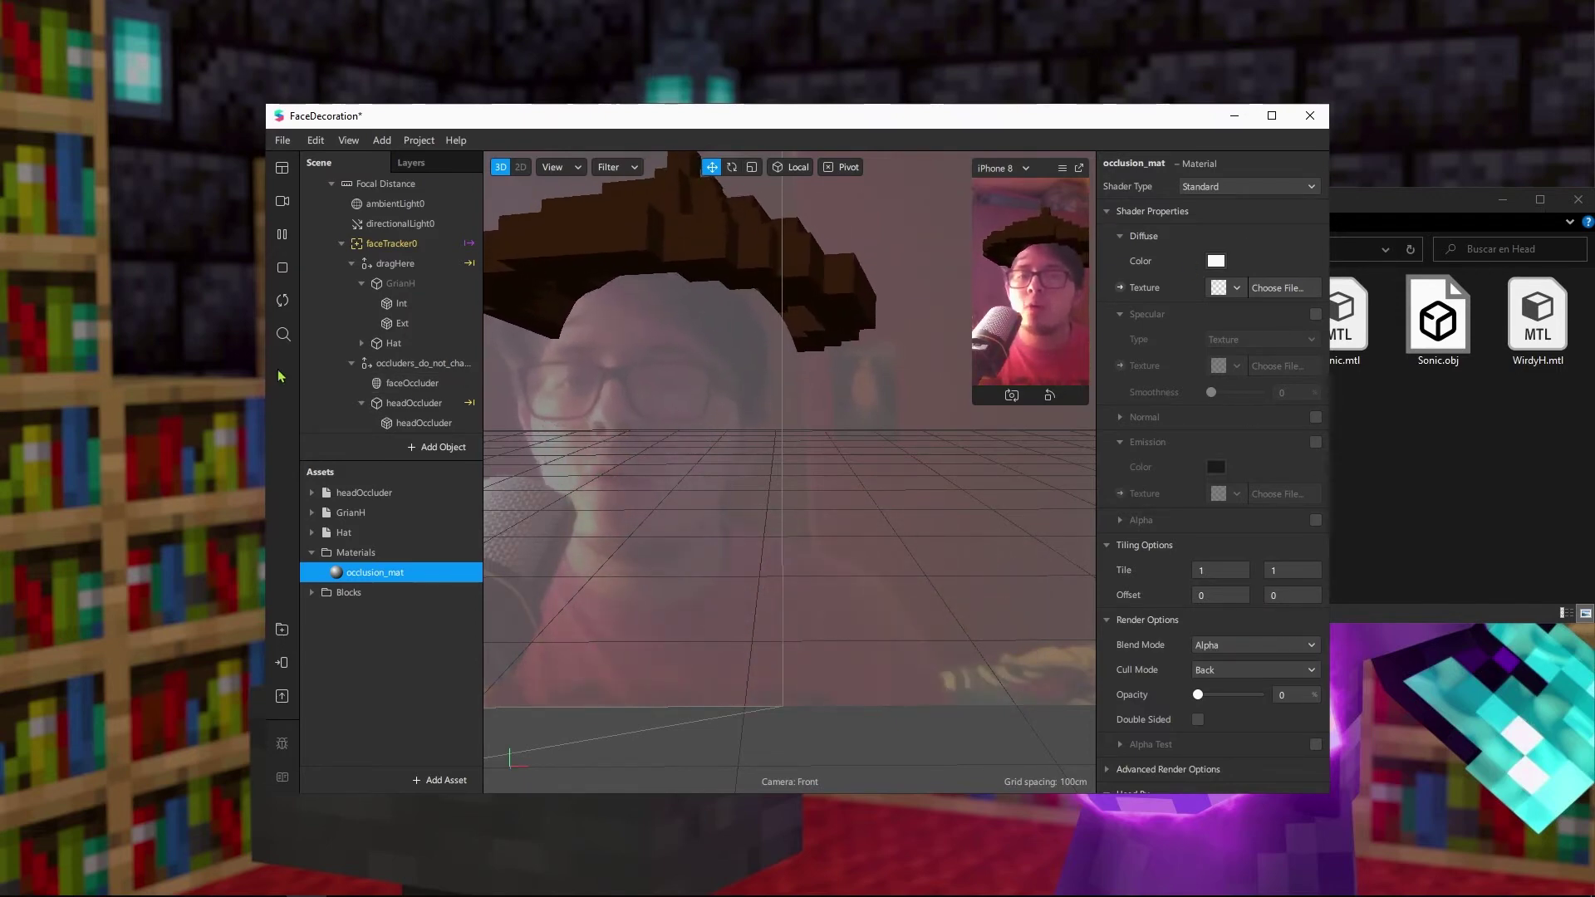
left_click(388, 424)
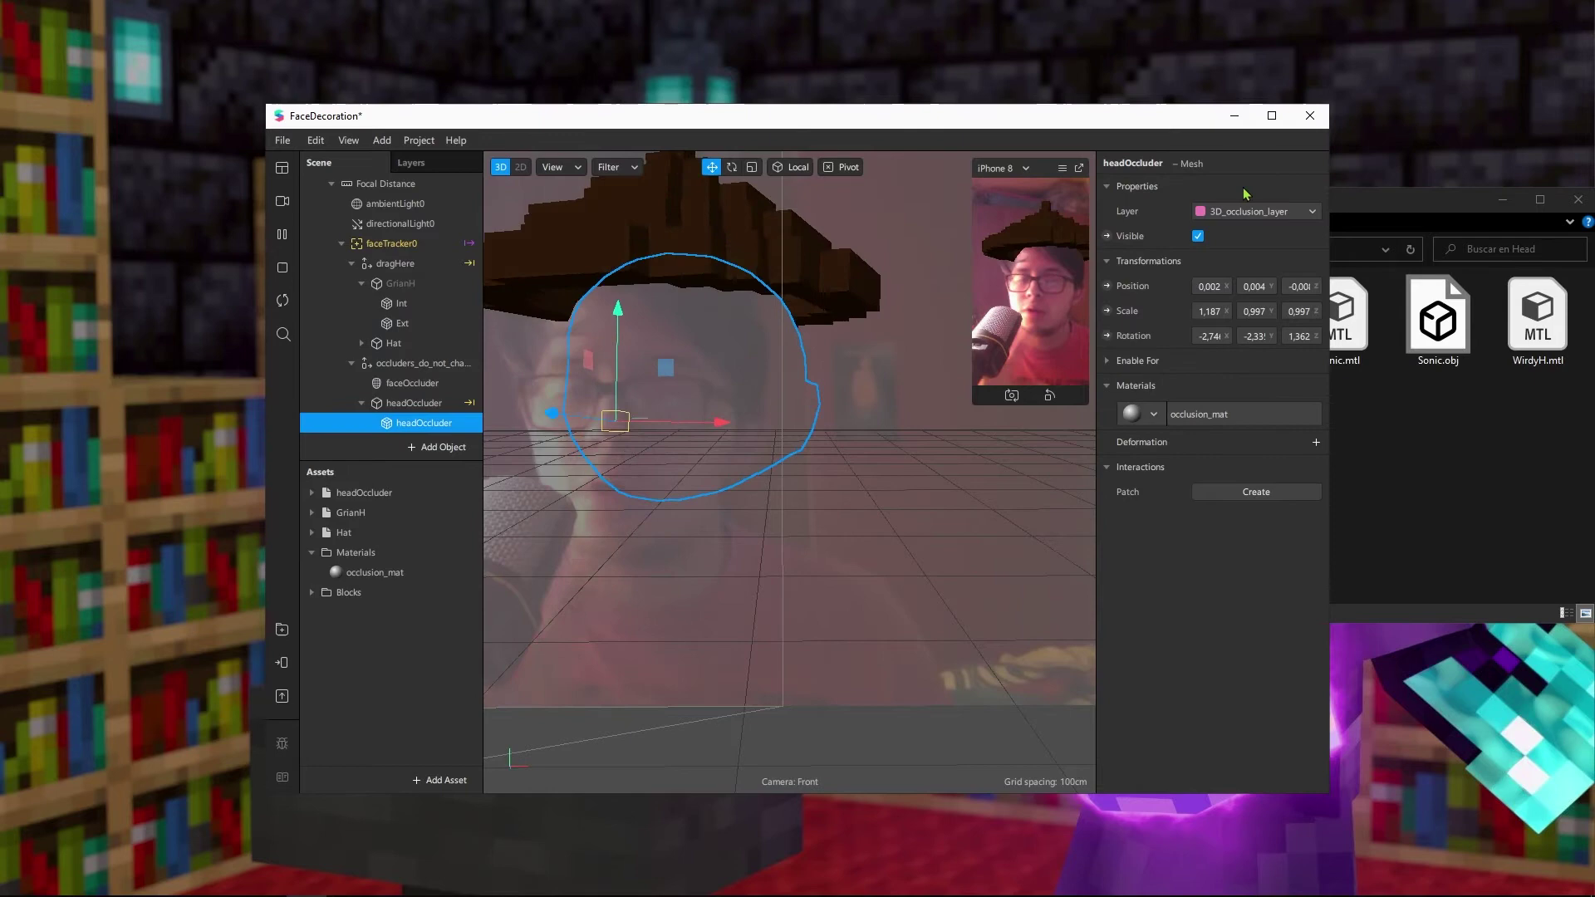
Put headOccluder on layer0, and return faceOccluder to 3D_occlusion_layer after trying layer0
left_click(1288, 211)
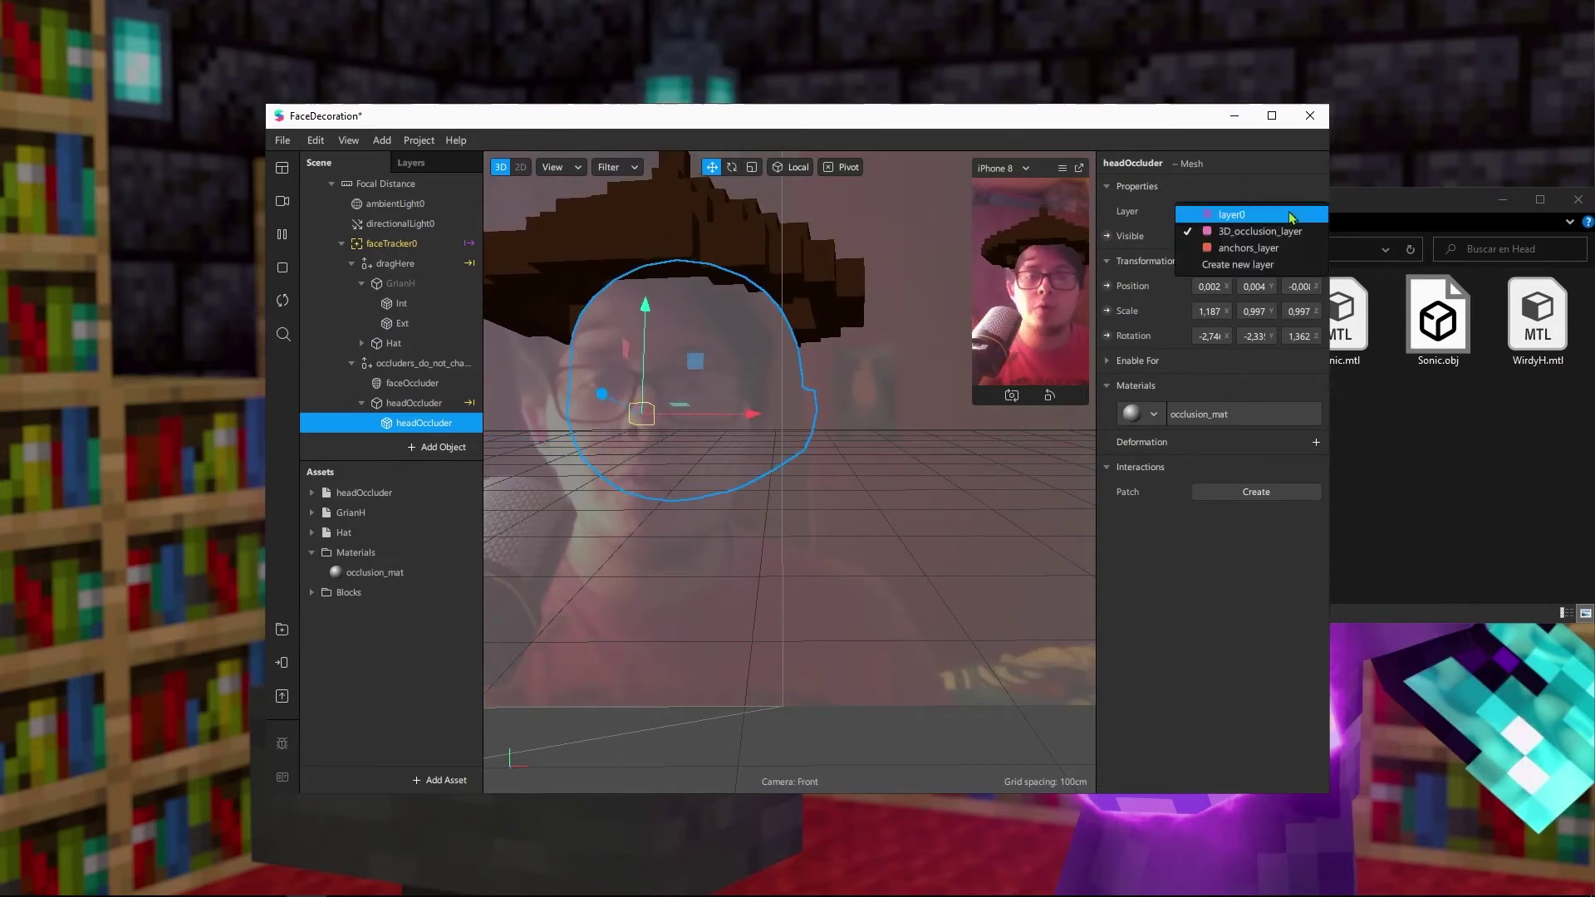
left_click(1275, 218)
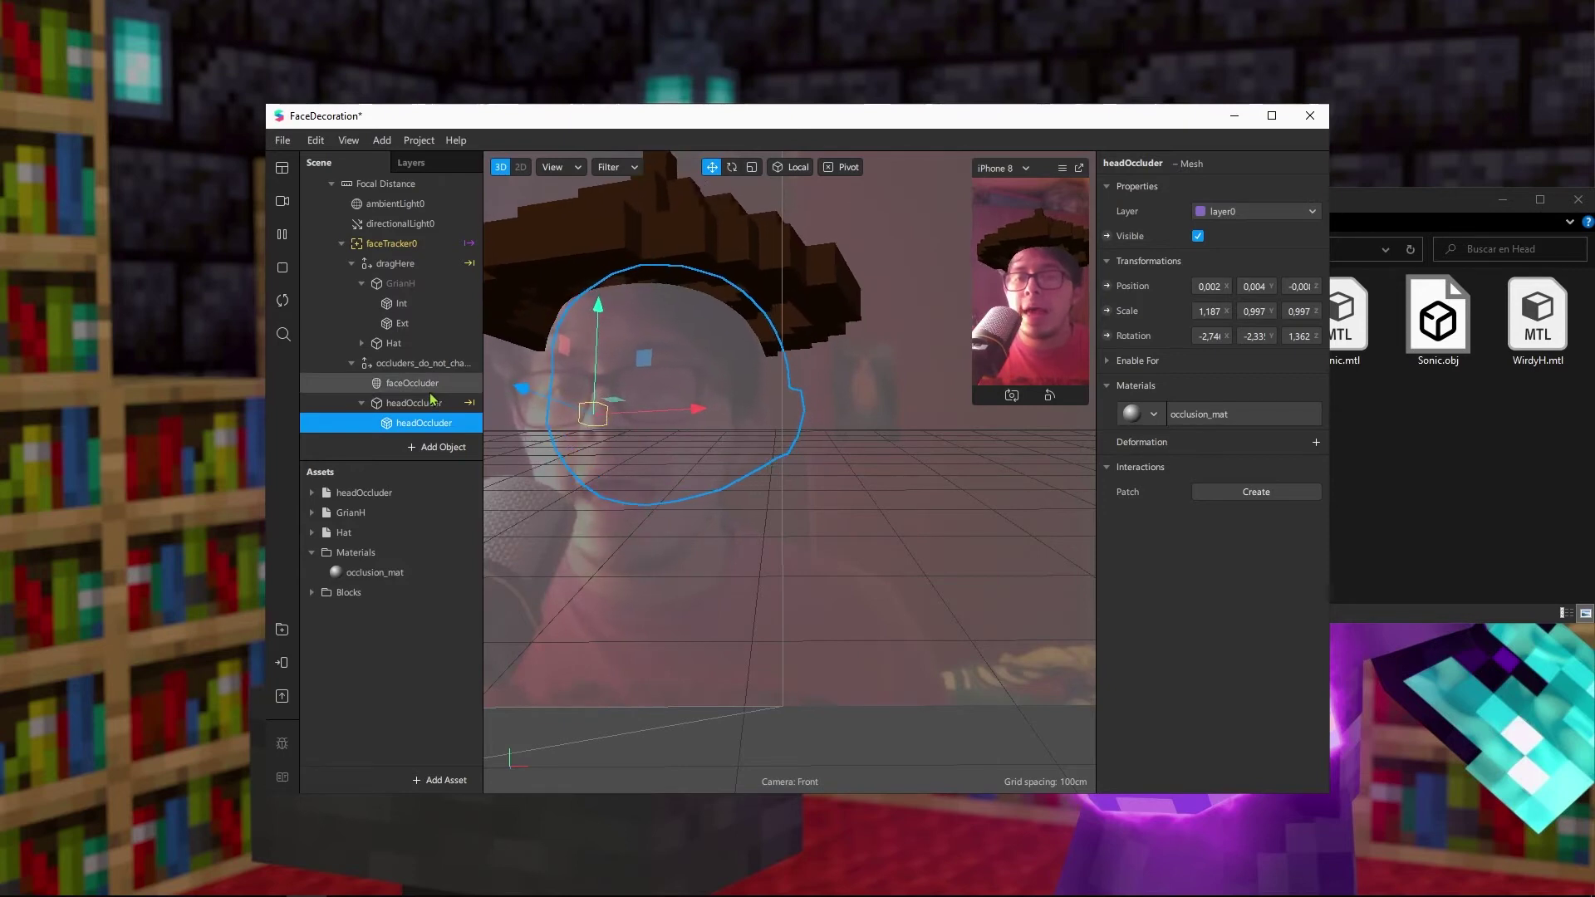
left_click(422, 385)
left_click(1249, 219)
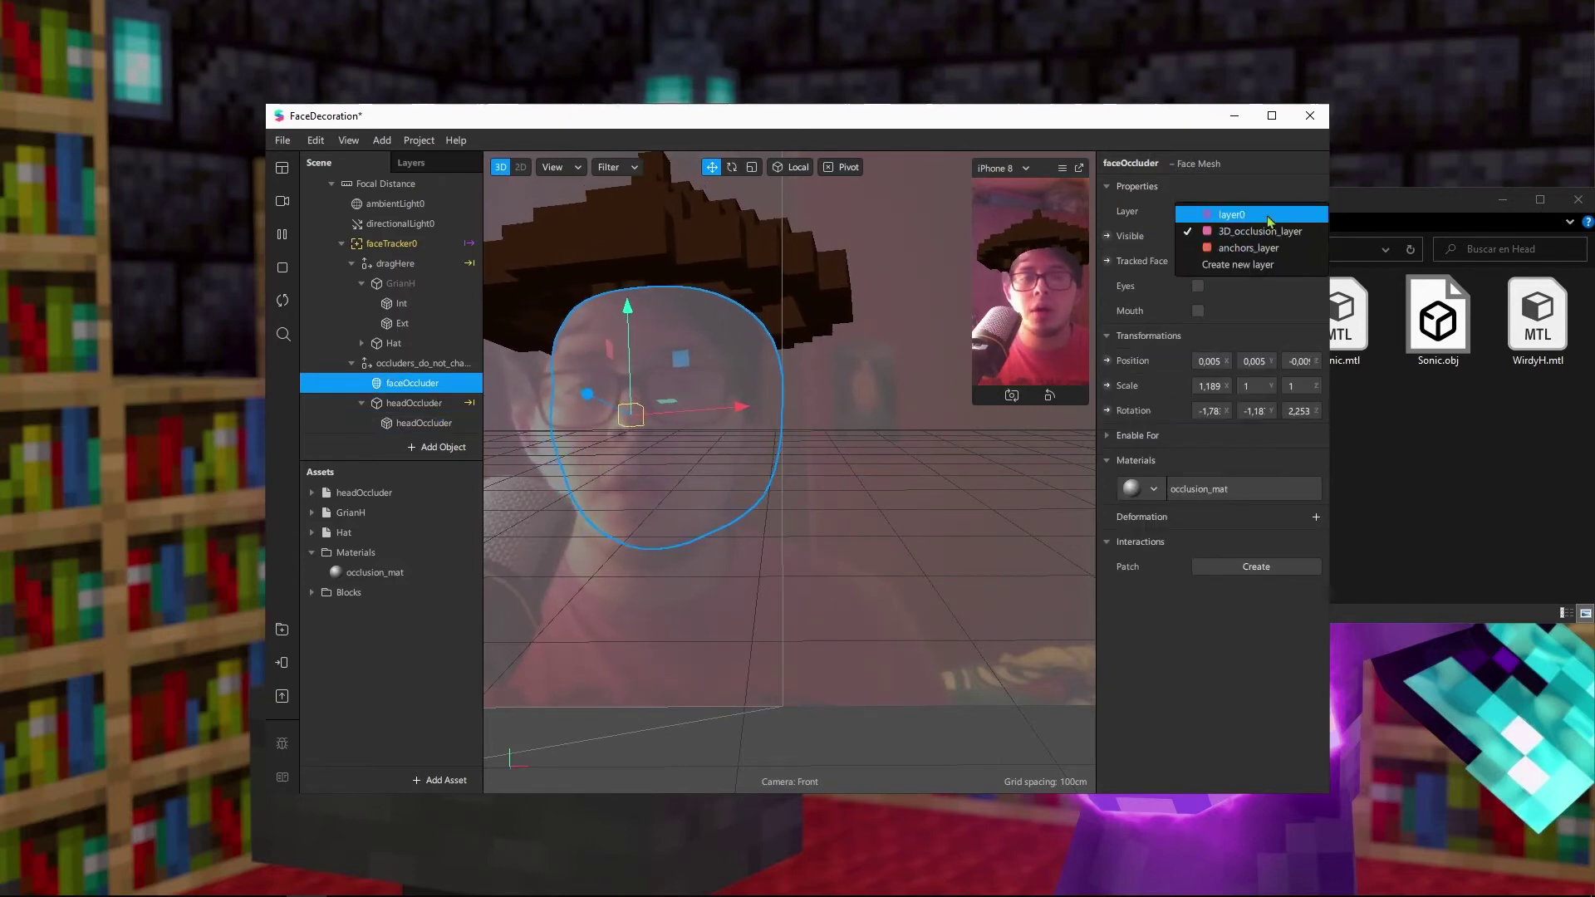
left_click(1269, 216)
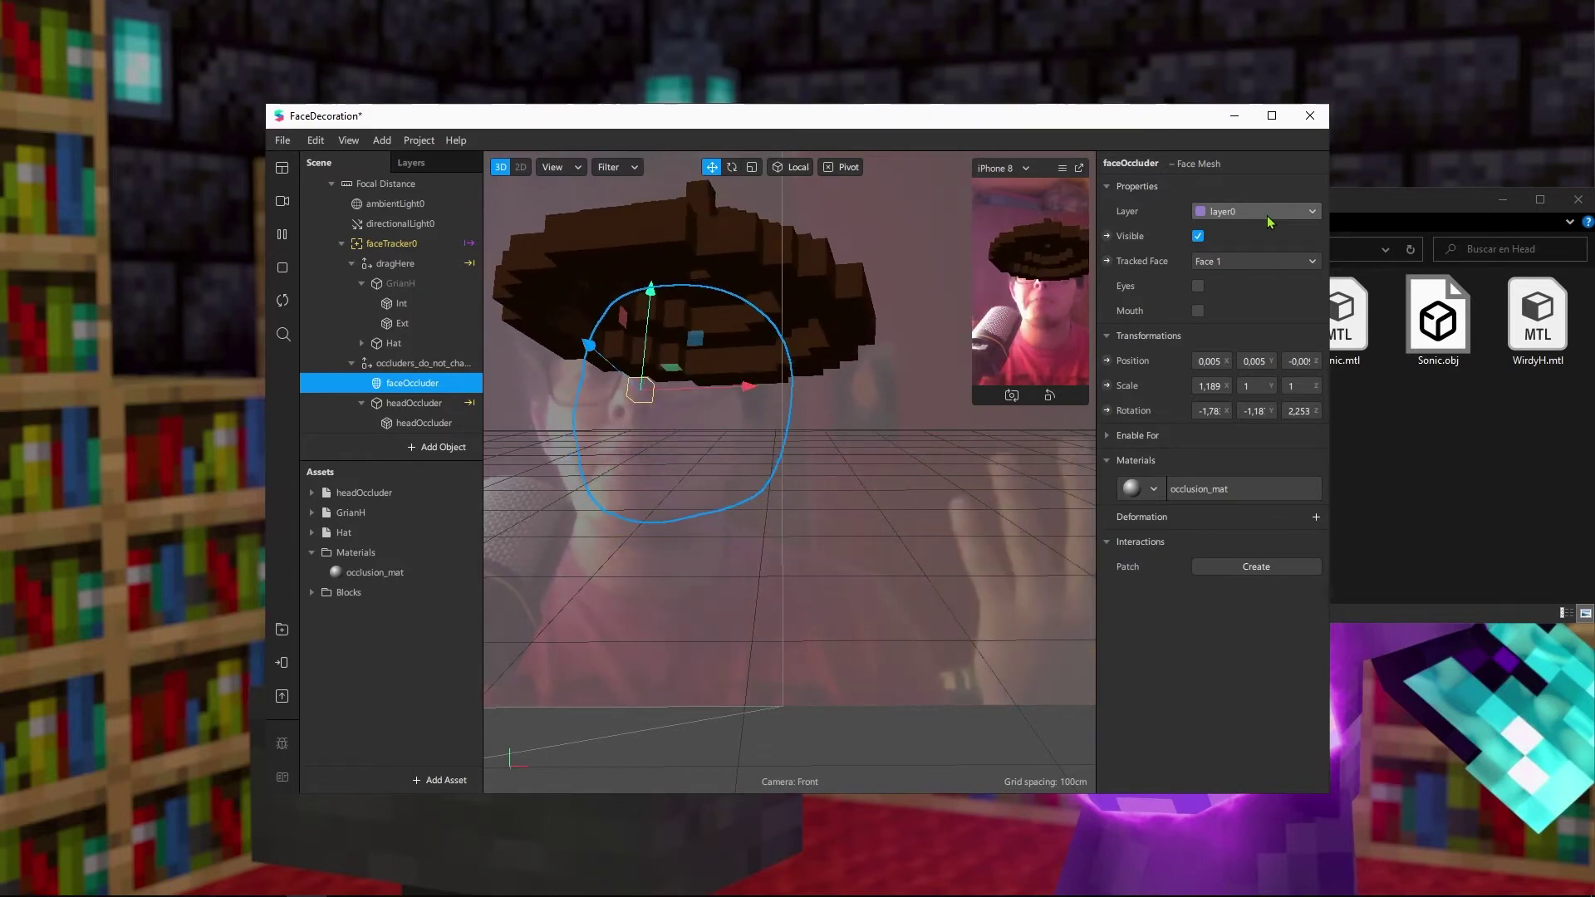
left_click(1269, 218)
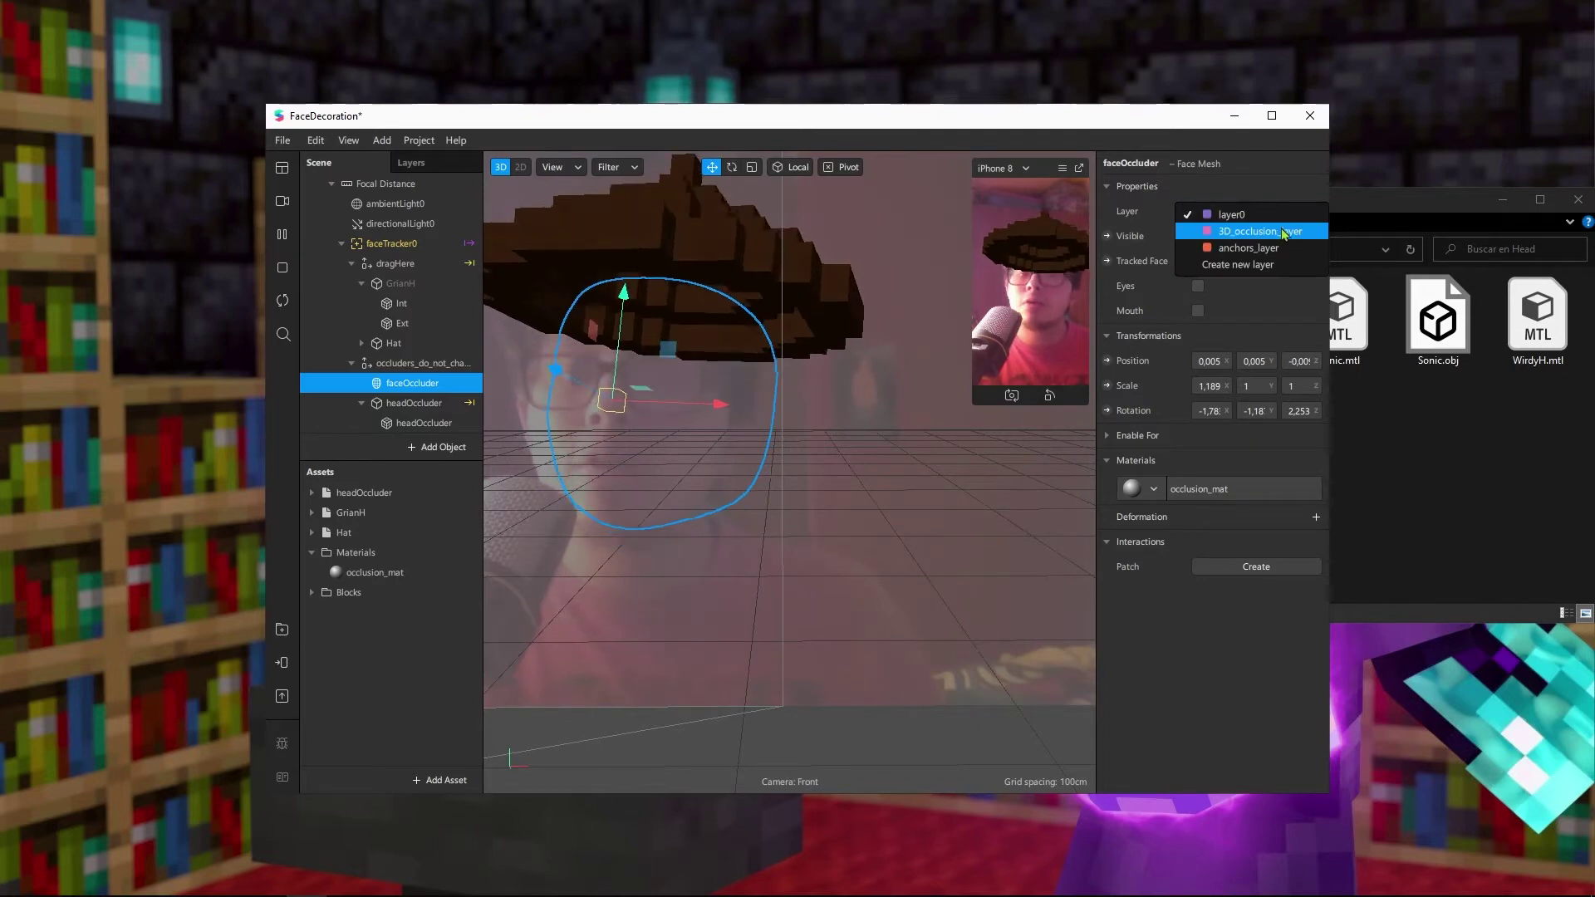
left_click(1285, 233)
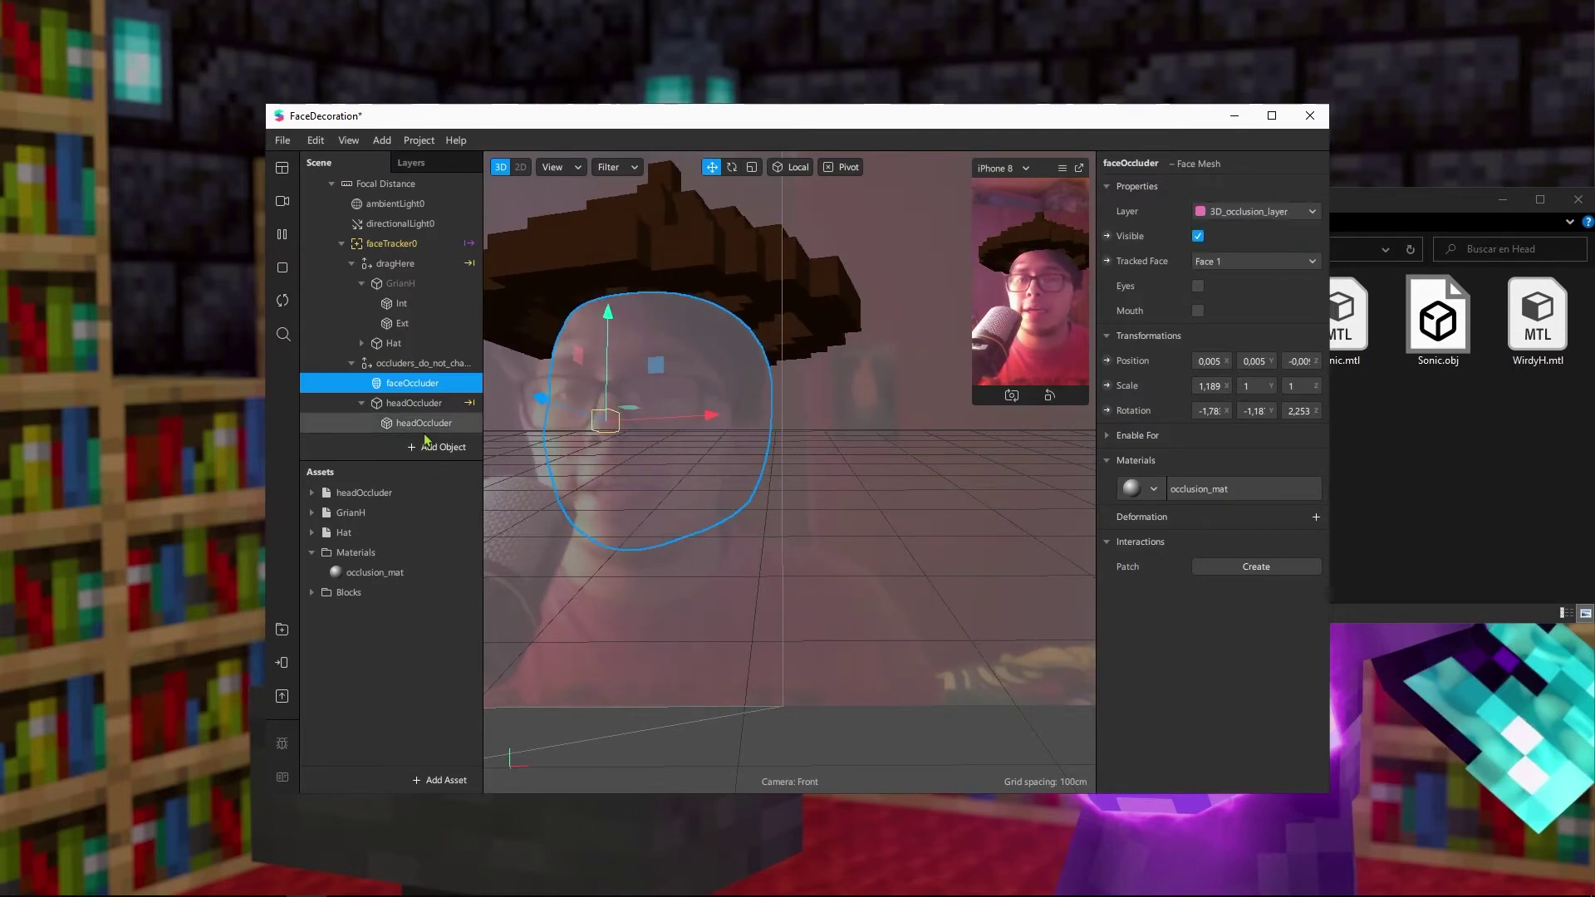
Recheck headOccluder's layer choices and bring back occlusion_mat's material settings
left_click(424, 428)
left_click(1255, 215)
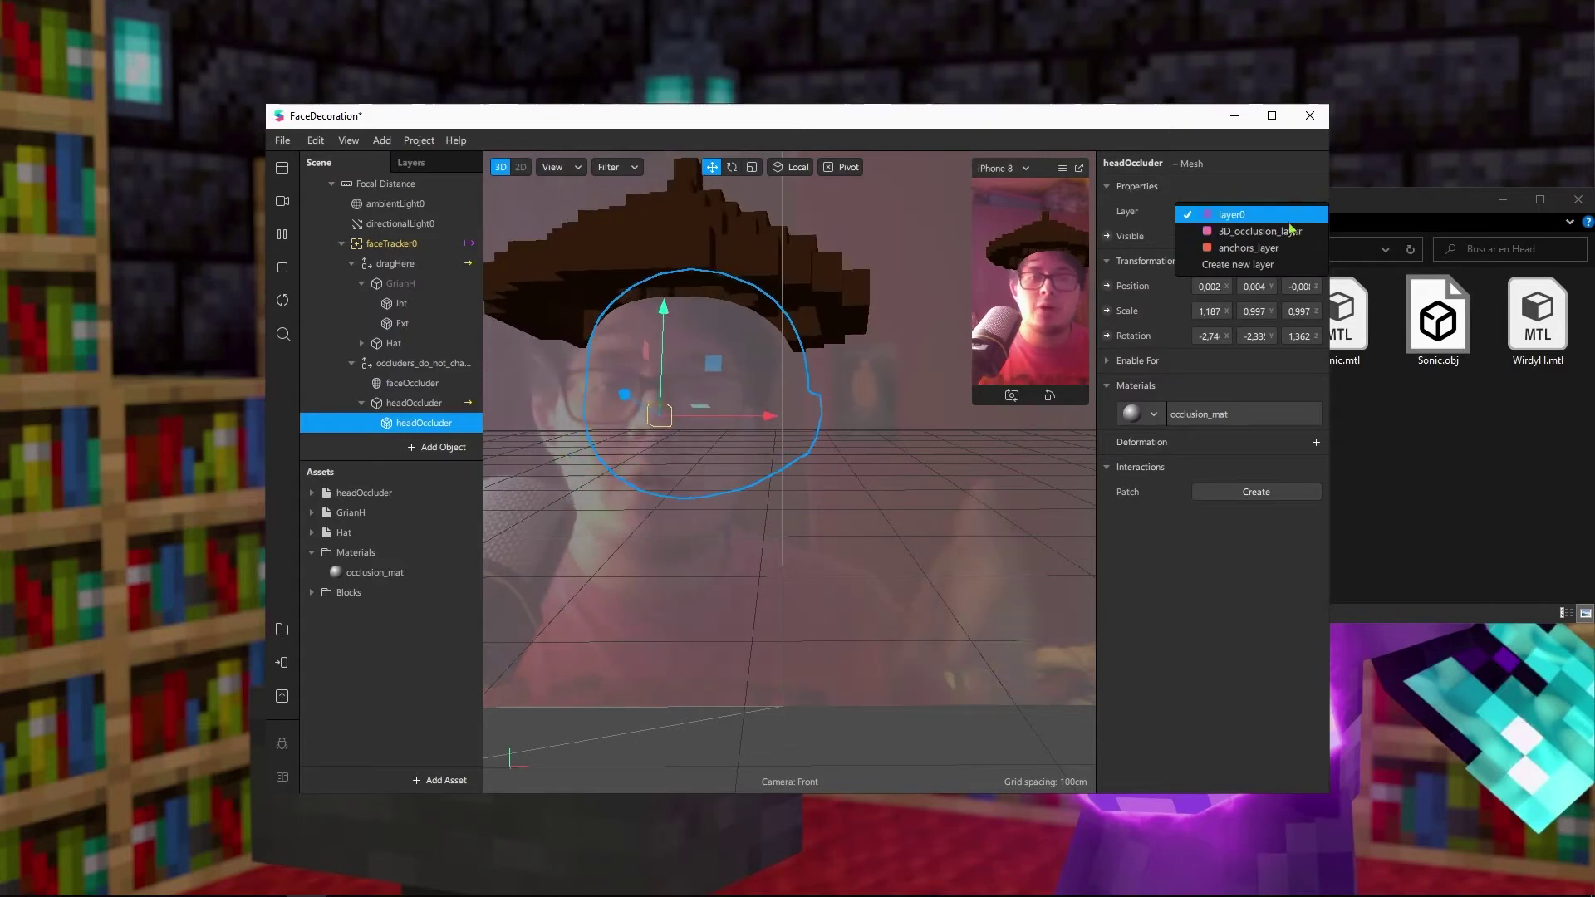
left_click(363, 573)
Switch occlusion_mat to Replace blending and select both occluders to inspect their fit
left_click(1254, 646)
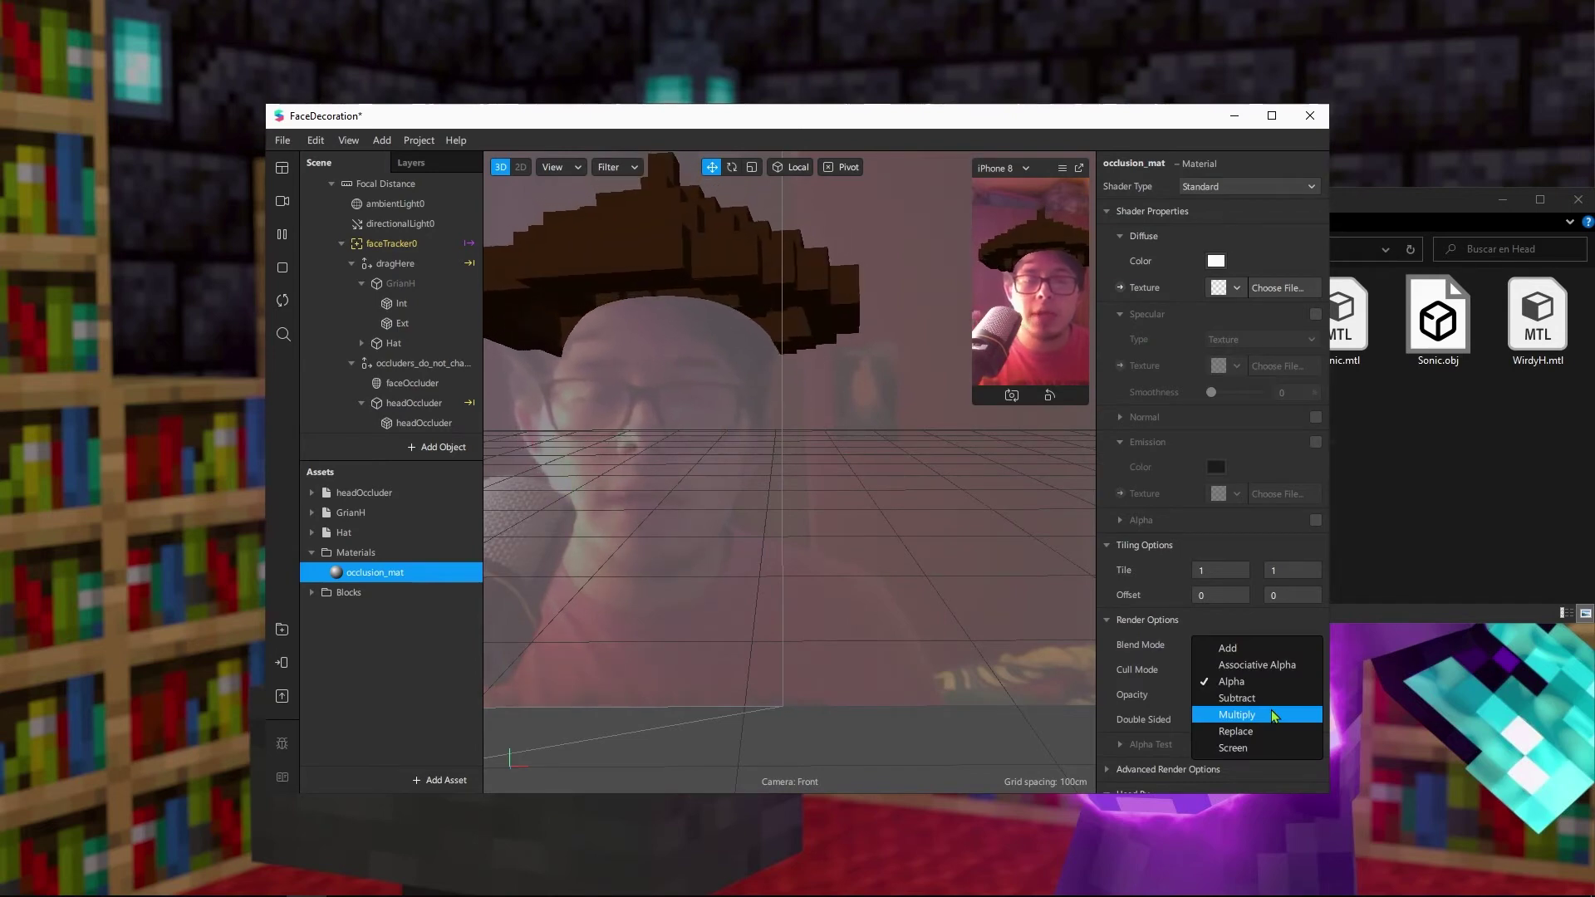
left_click(1274, 733)
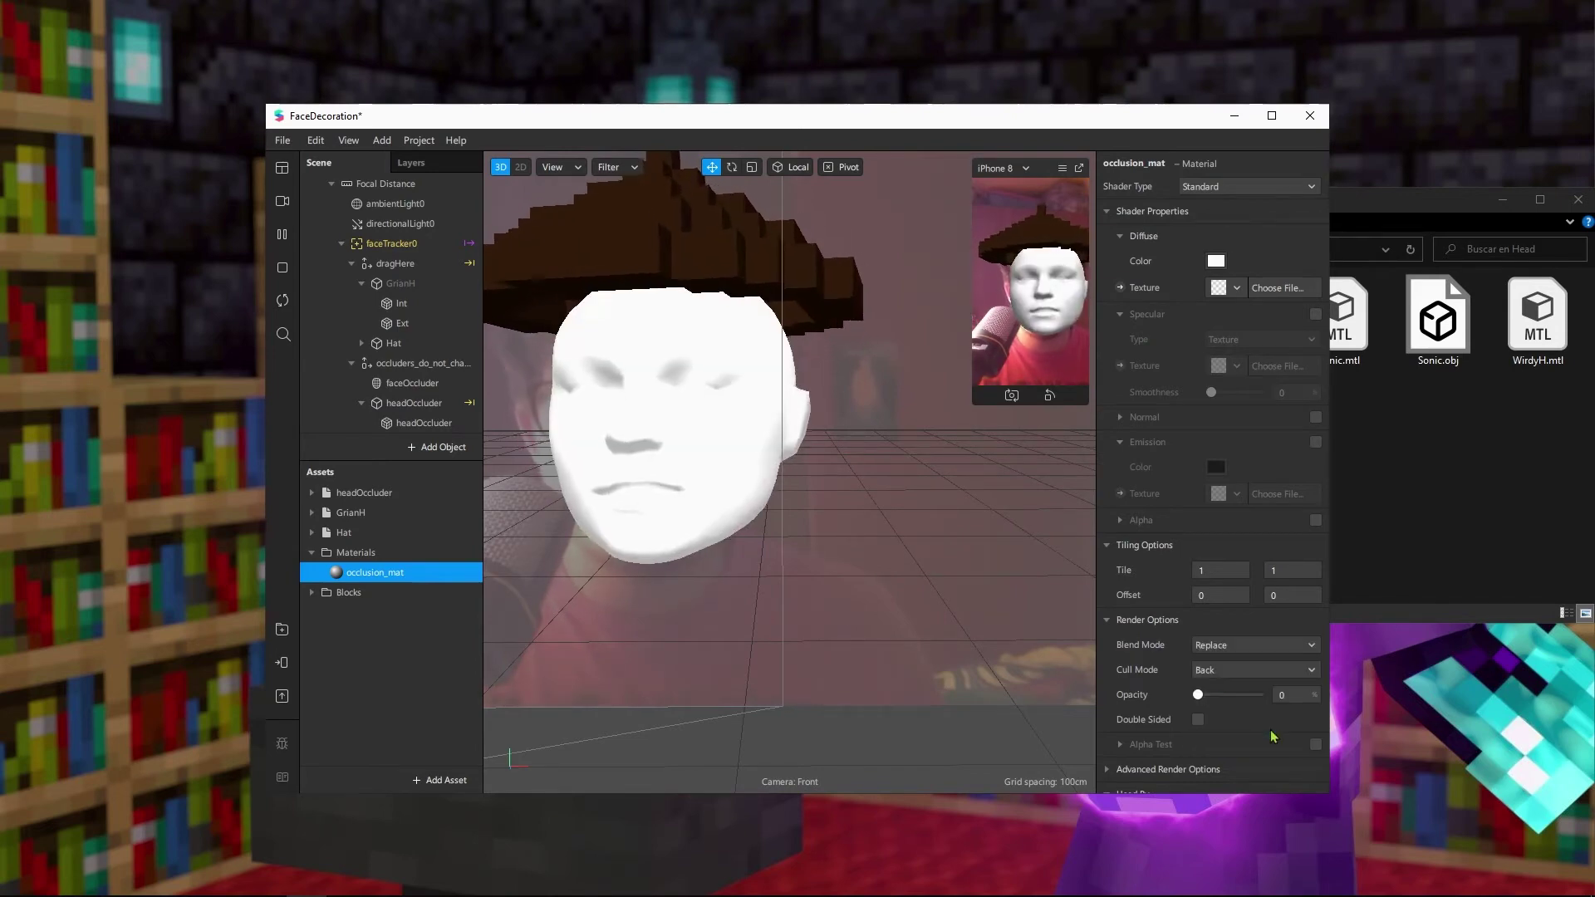
left_click(722, 444)
left_click(768, 427, "shift")
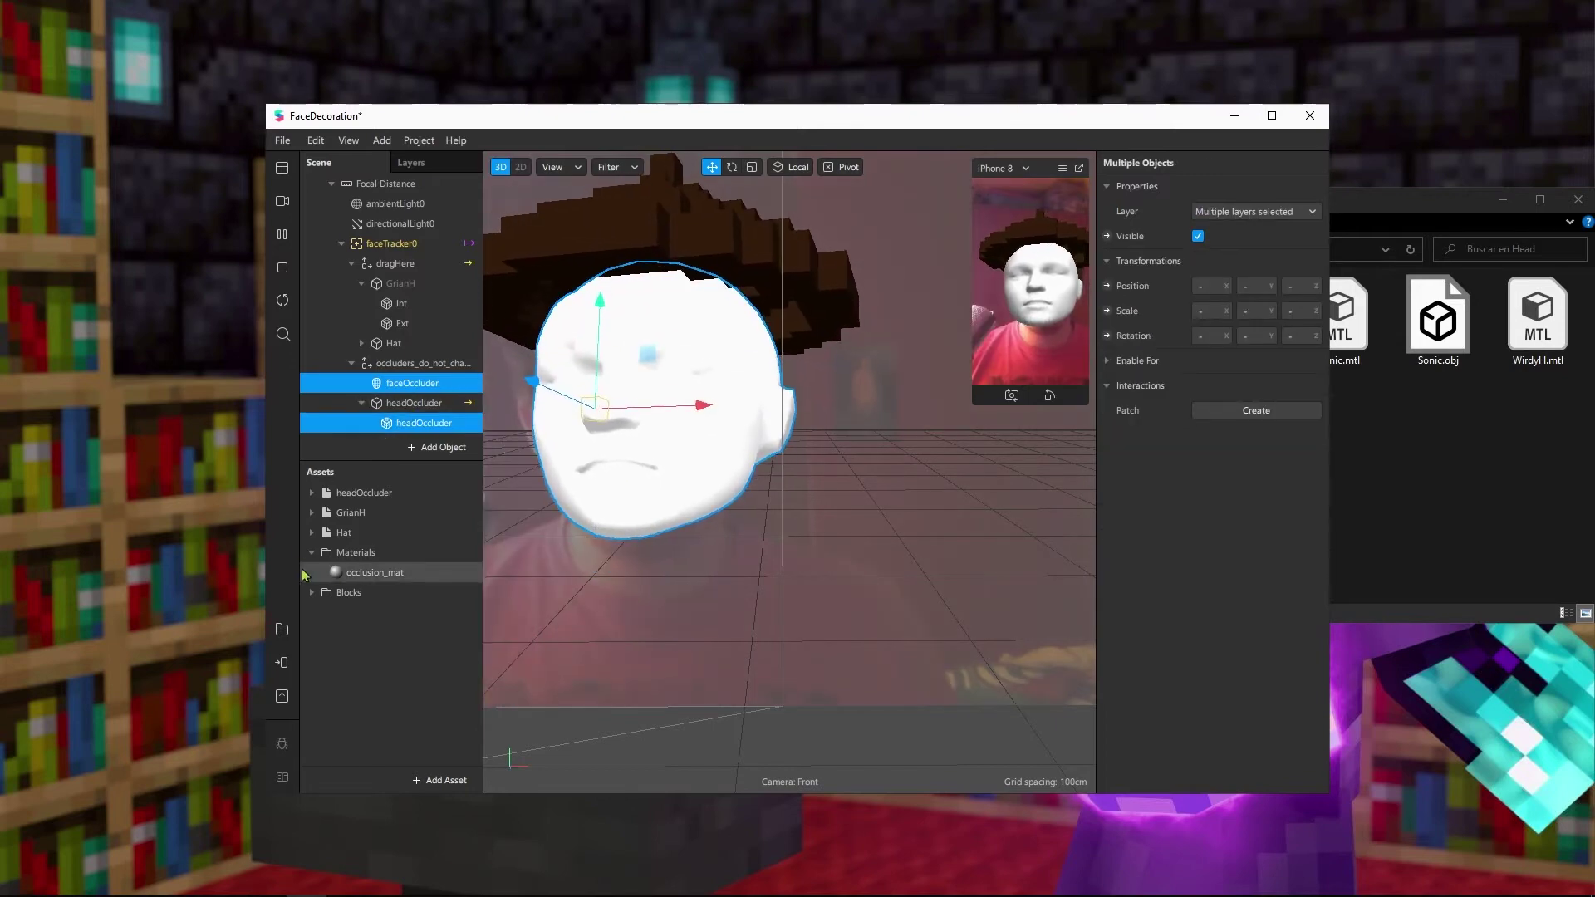
Set occlusion_mat's Blend Mode back to Alpha so the occluders are transparent
left_click(370, 574)
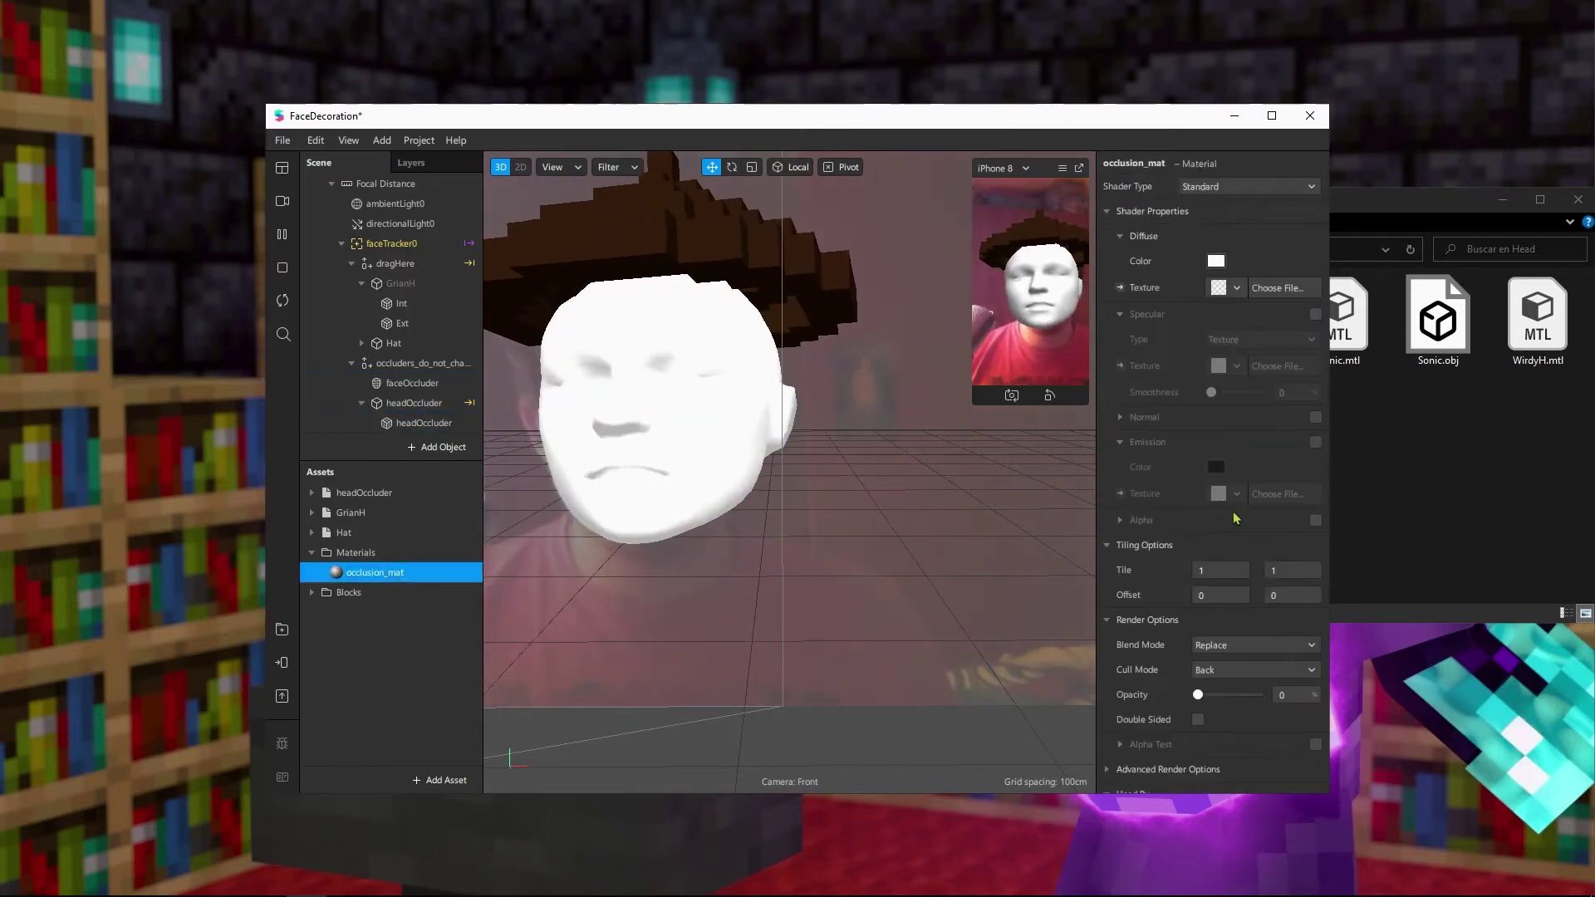
left_click(1267, 655)
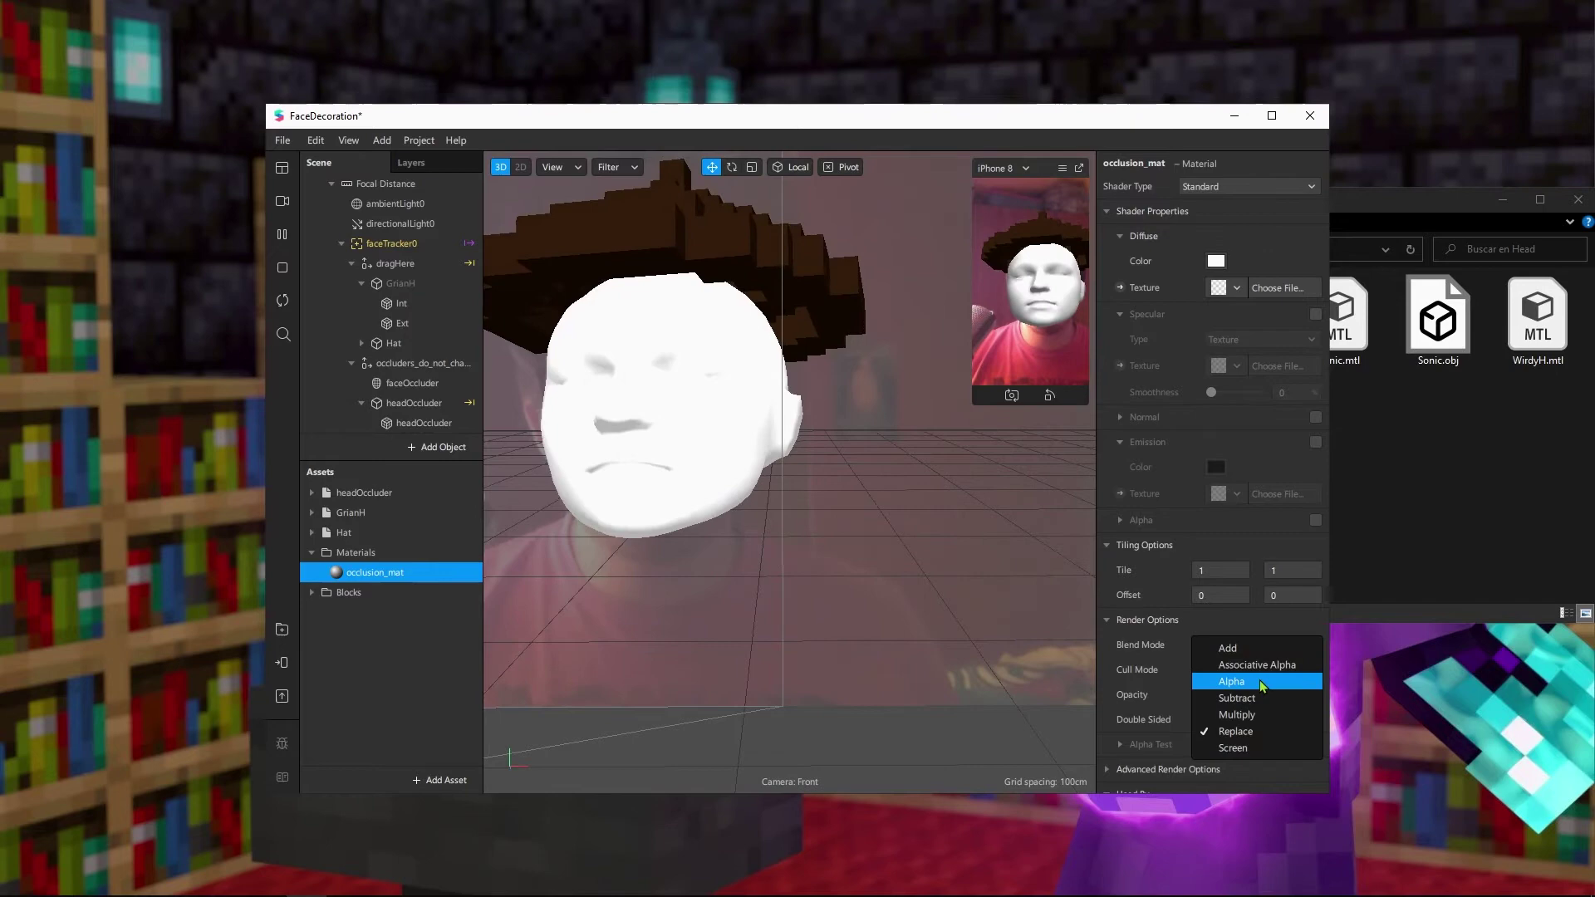
left_click(1263, 682)
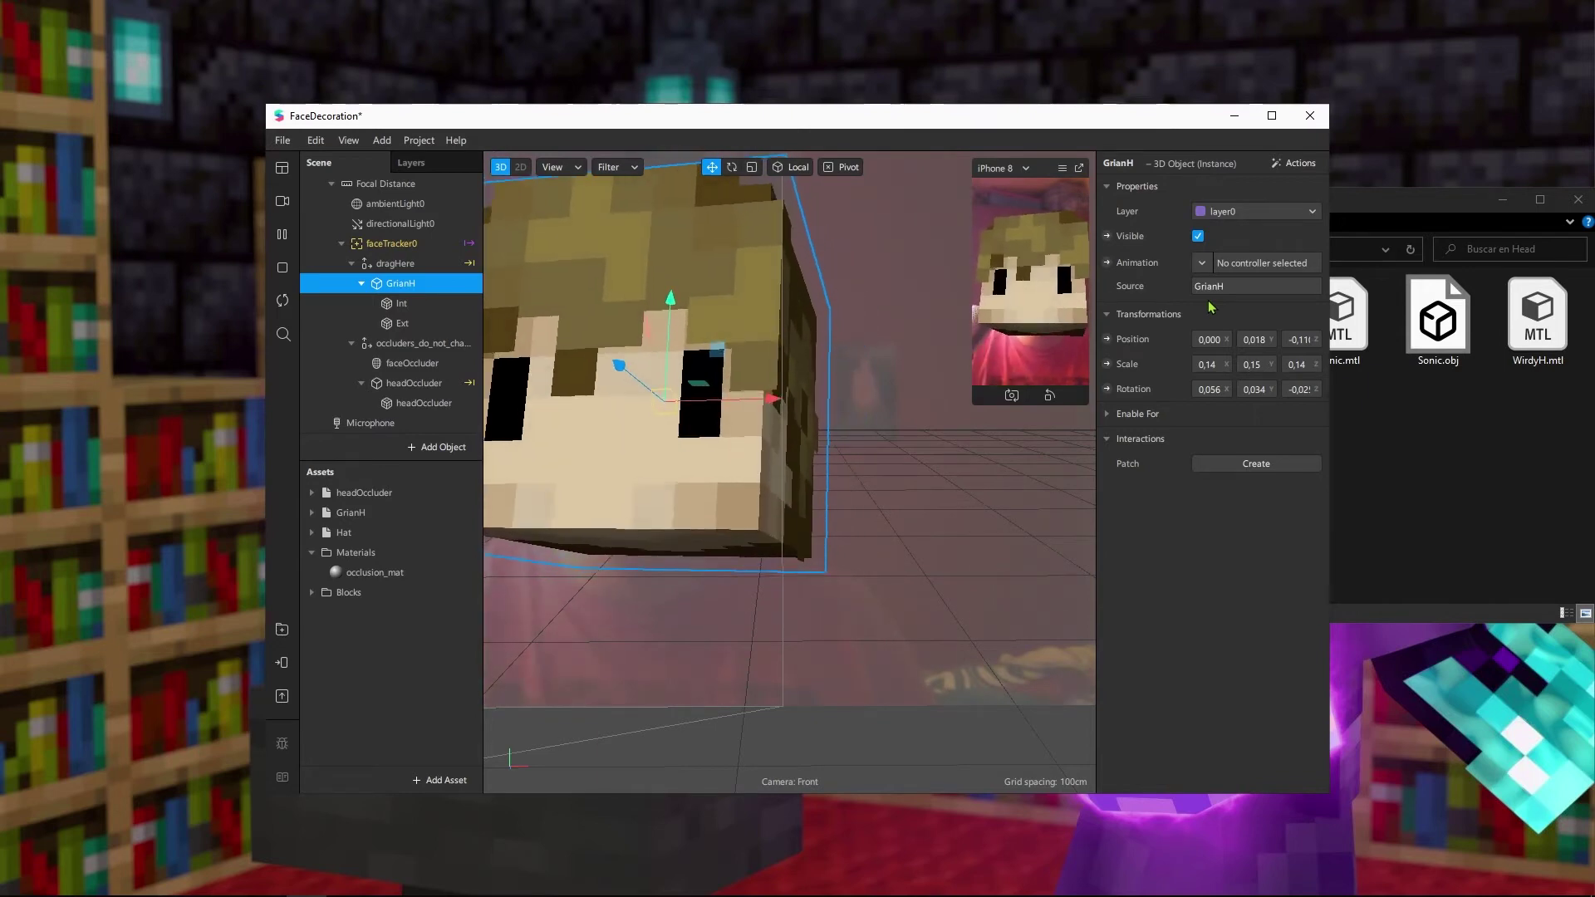
Import PewdsSkin.png as a new texture on the Int mesh's material
left_click(453, 304)
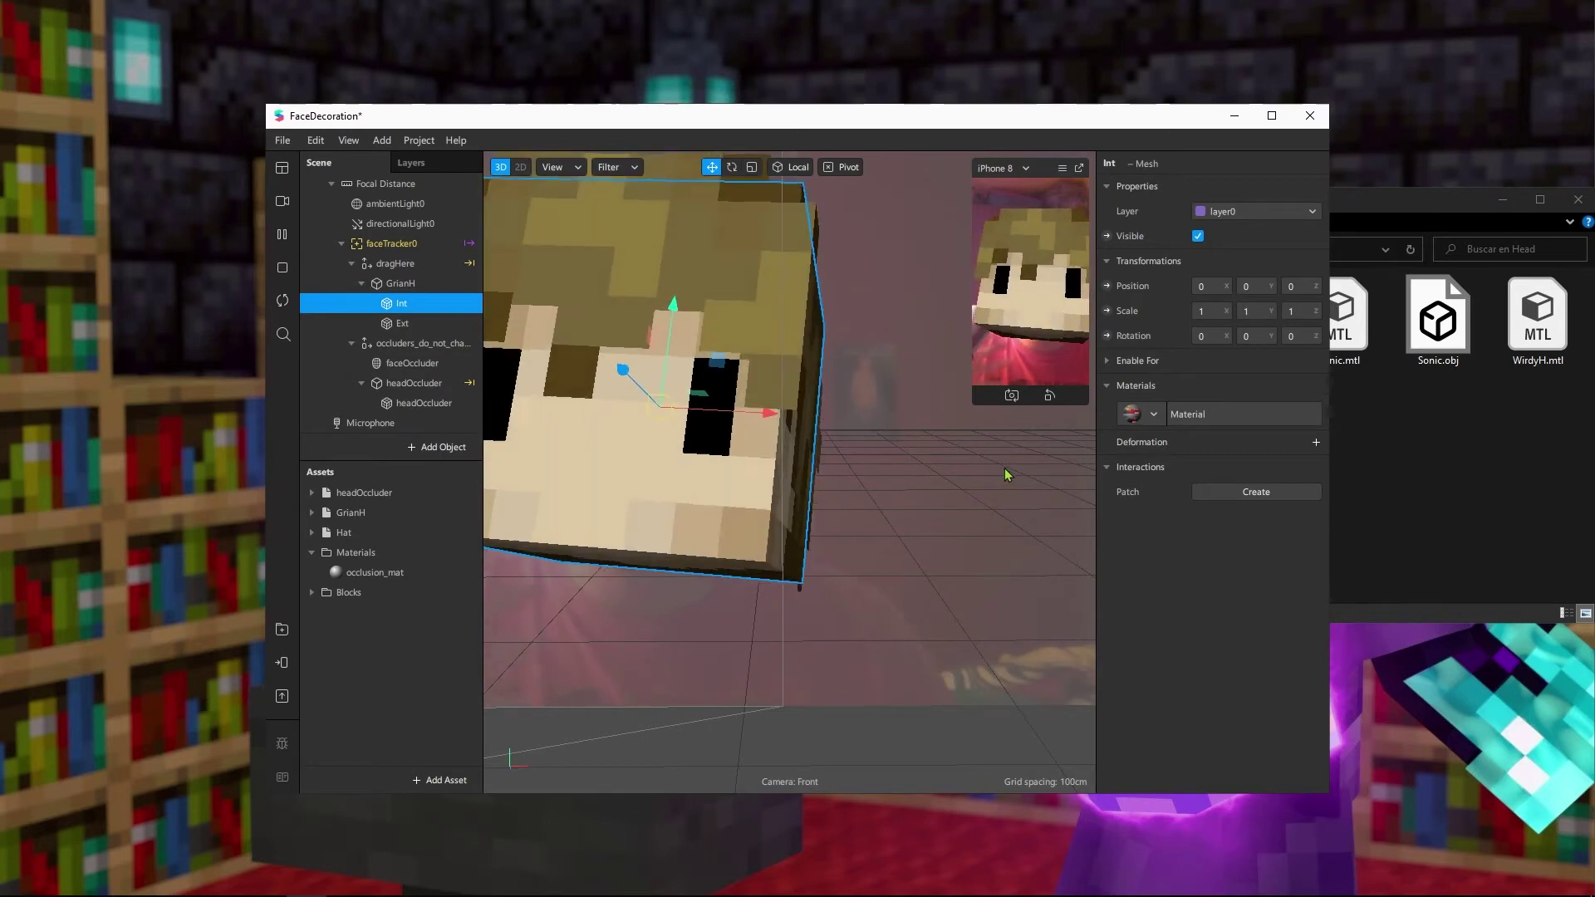
left_click(1223, 417)
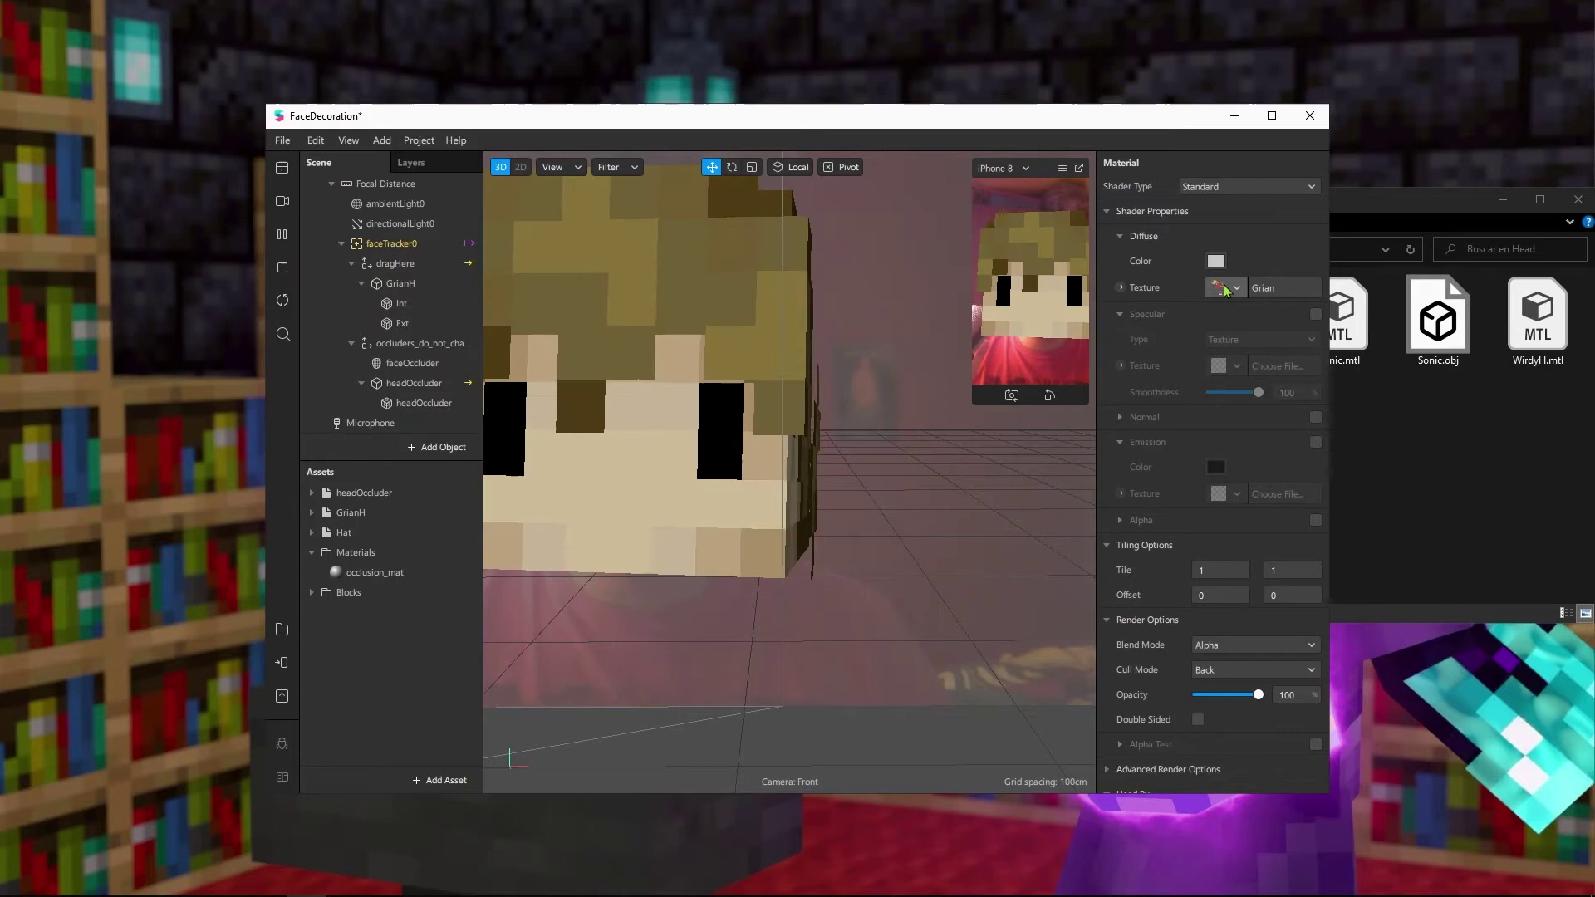
left_click(1236, 287)
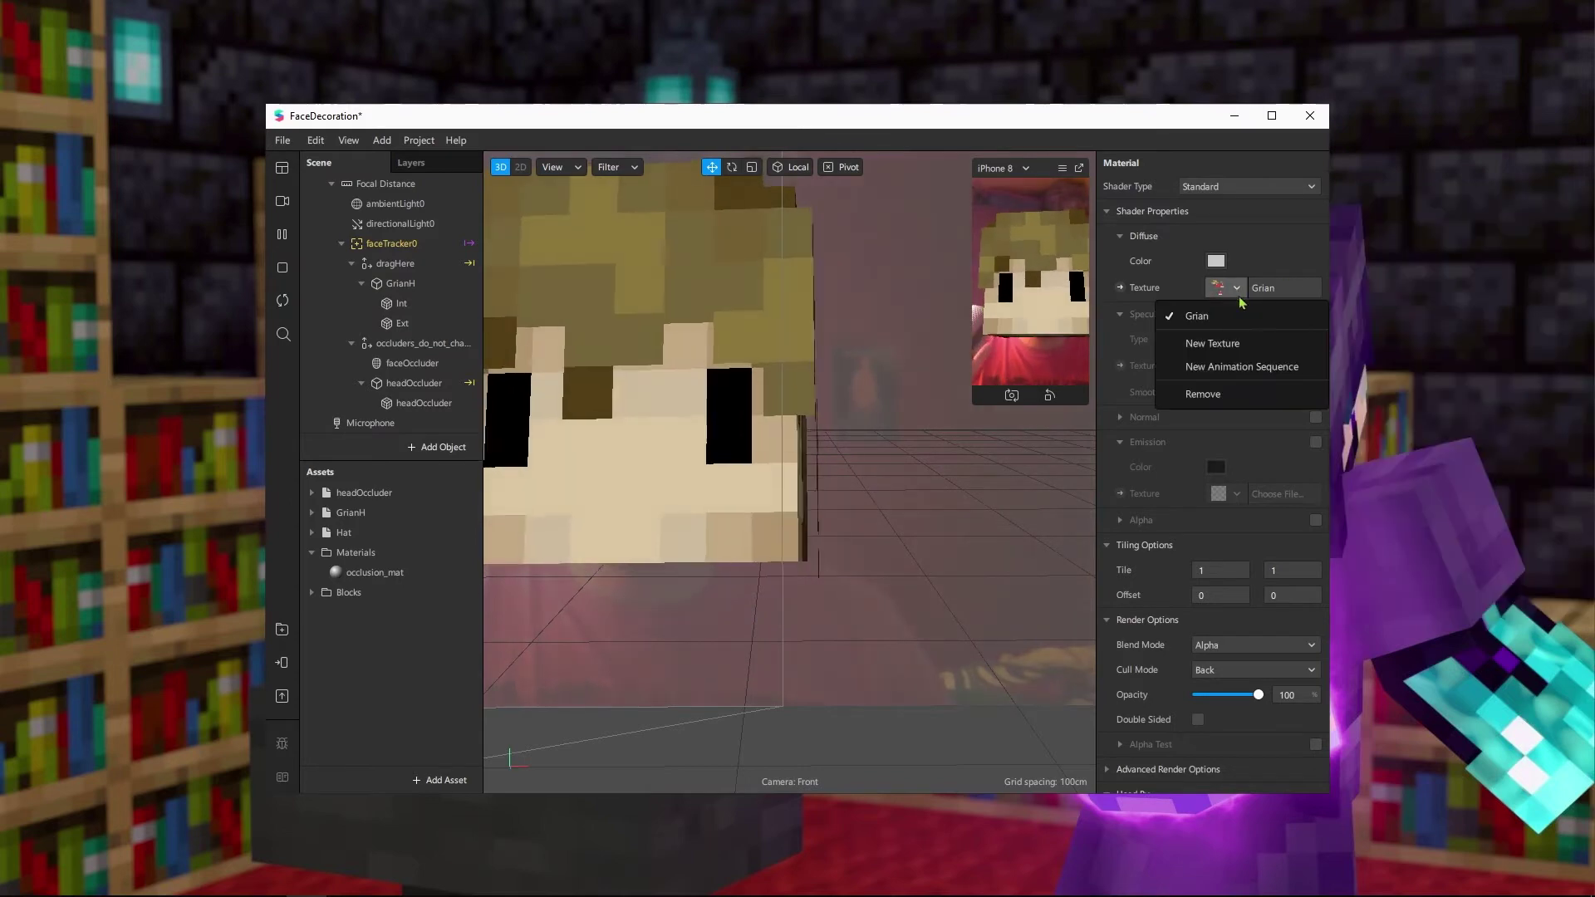
left_click(1247, 344)
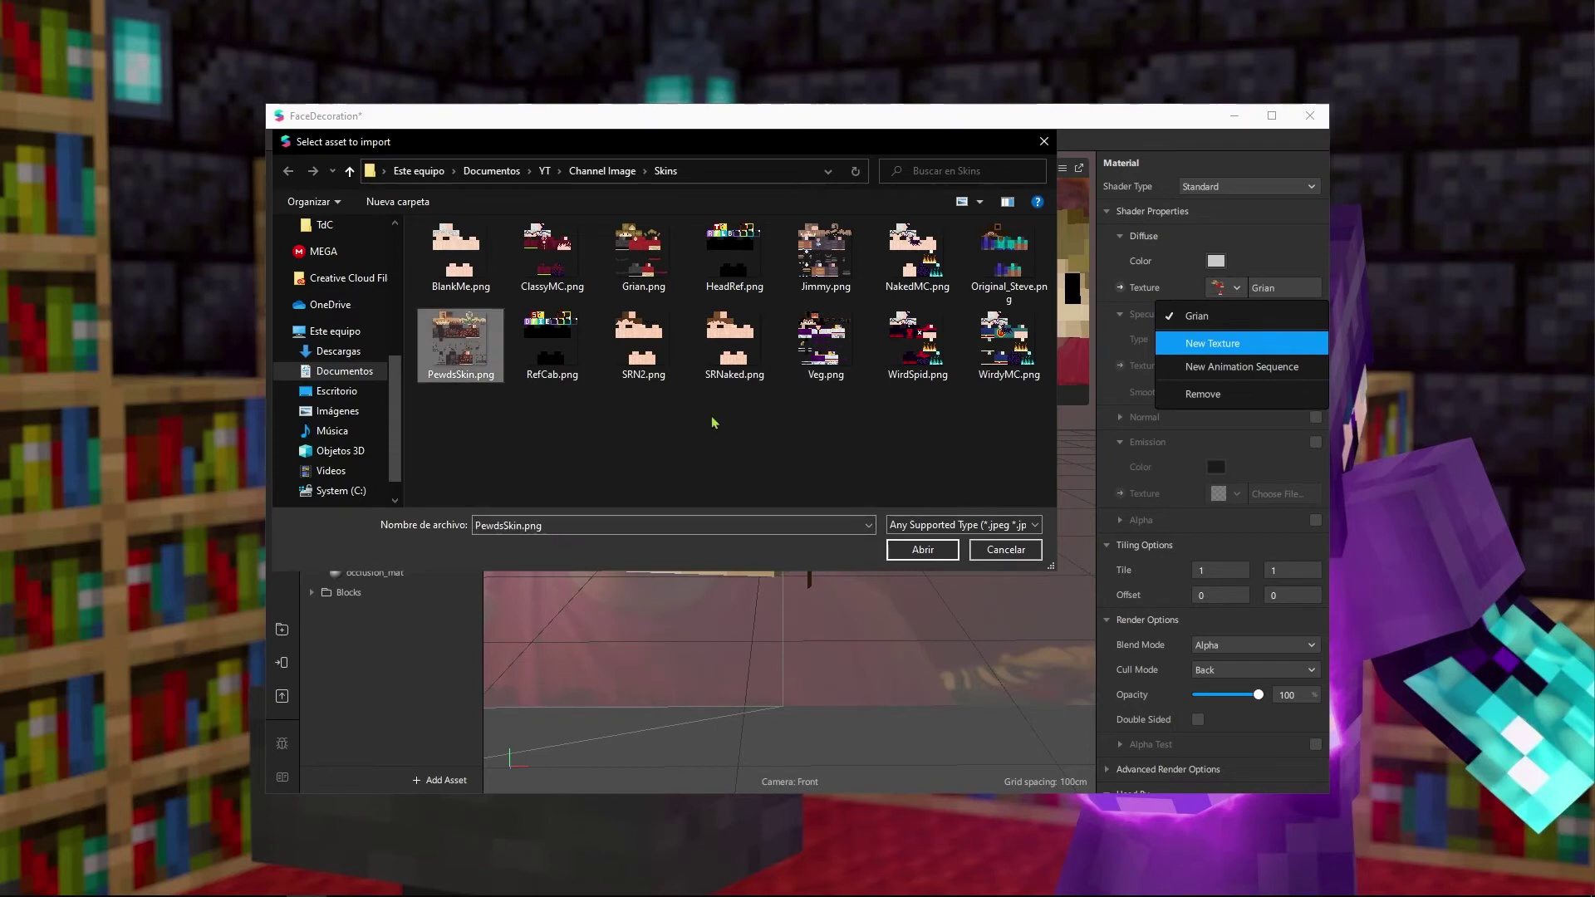
left_click(942, 548)
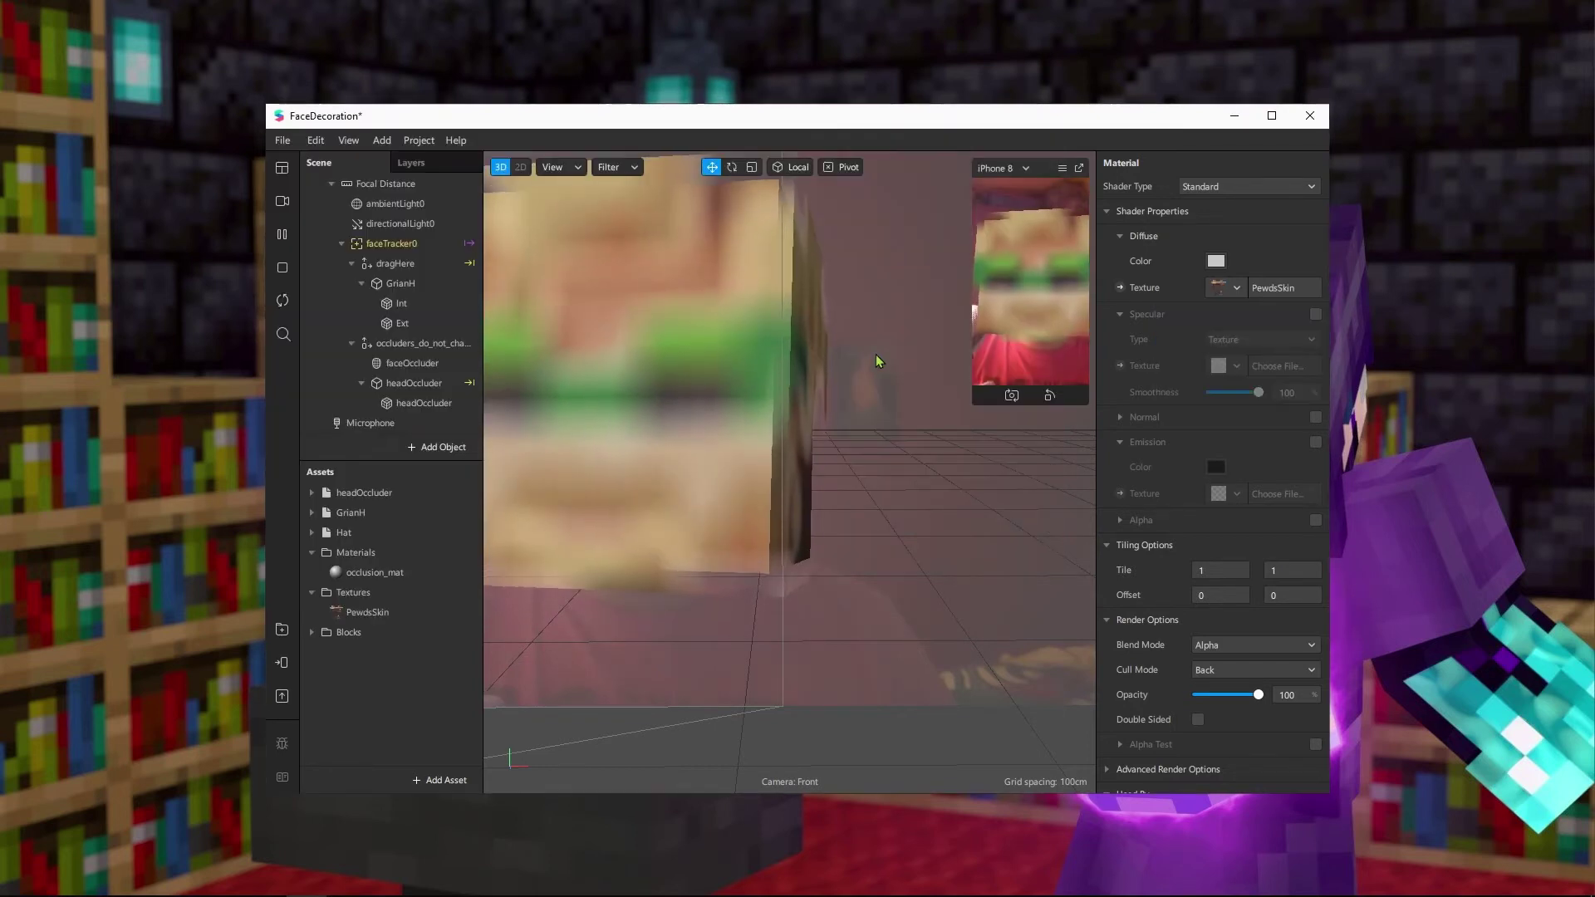
Tick No compression on the PewdsSkin texture and set its Sampling filtering to None
left_click(1288, 291)
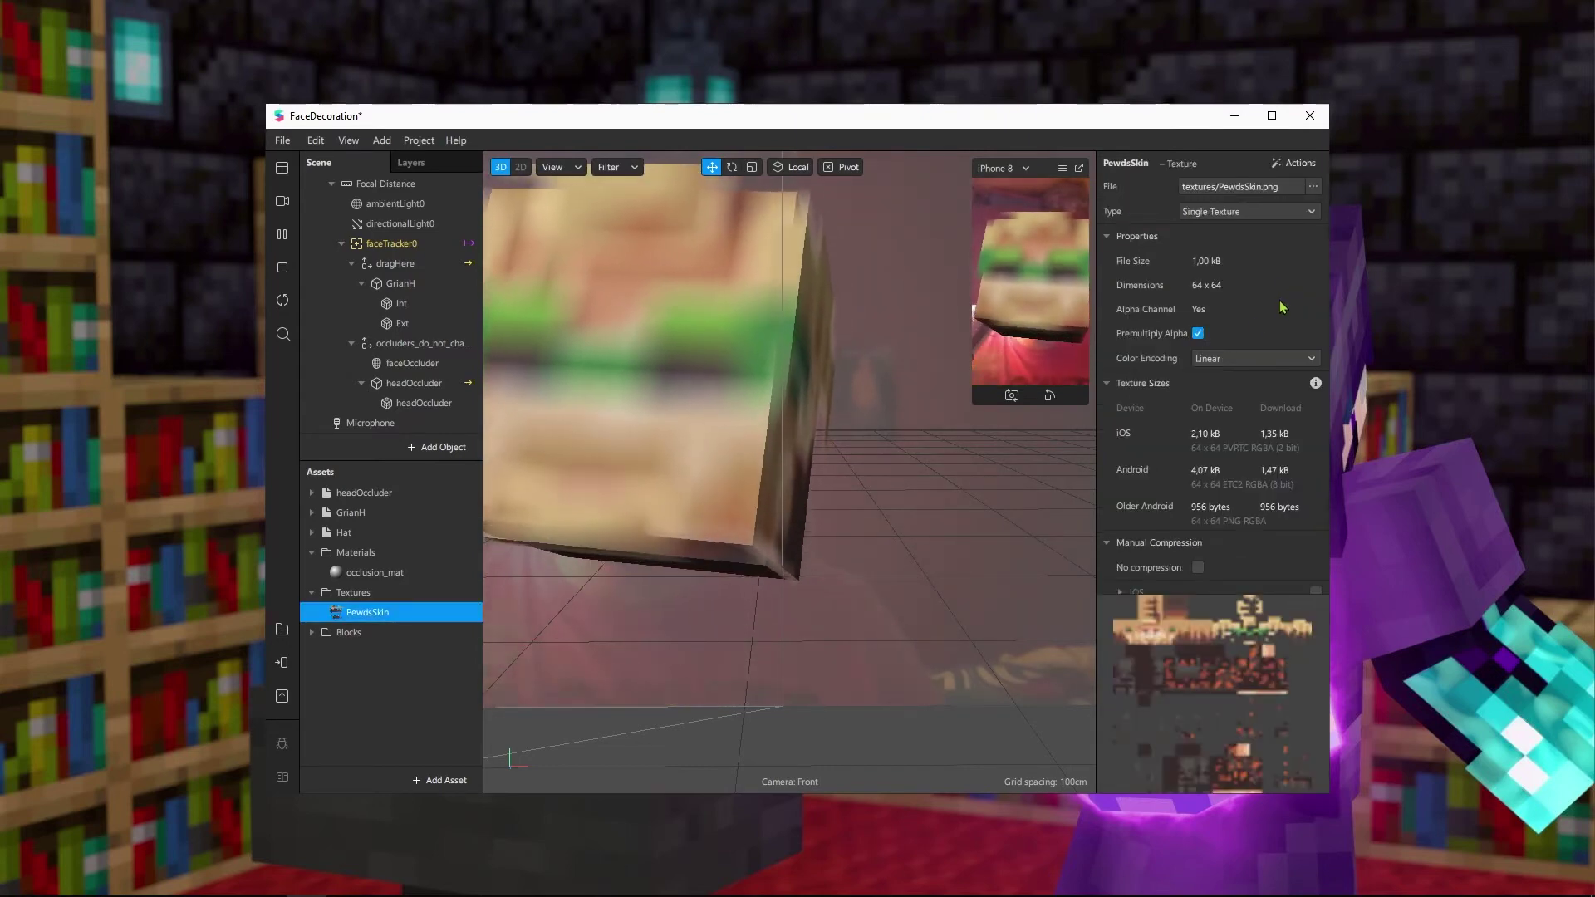
scroll(1204, 431, "down", 3)
left_click(1197, 409)
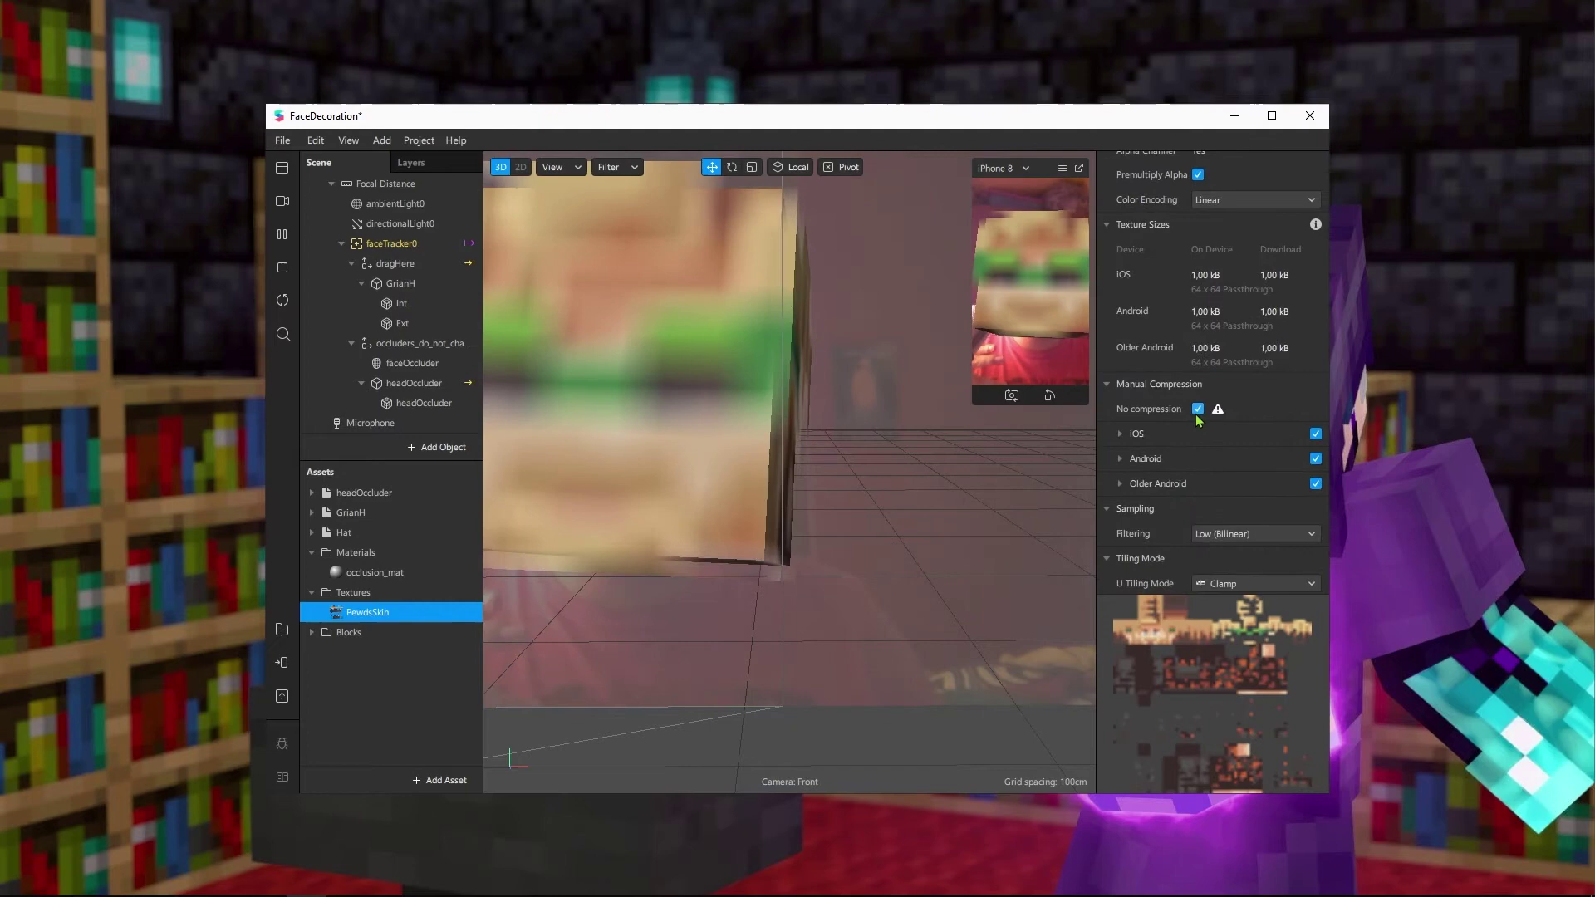
scroll(1263, 423, "down", 2)
left_click(1268, 420)
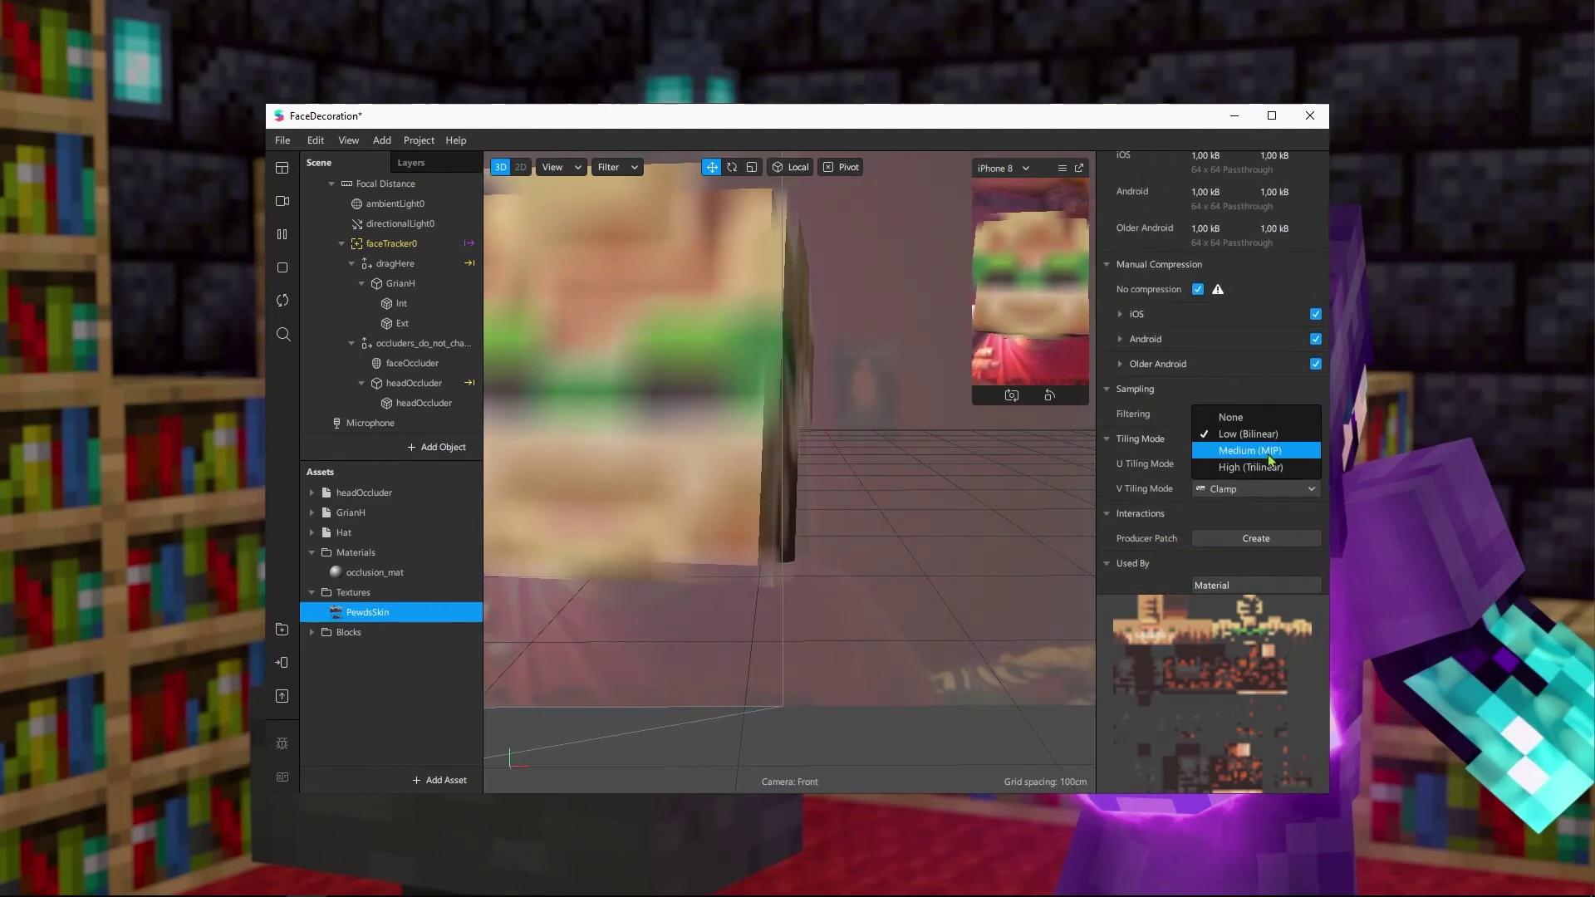
left_click(1257, 414)
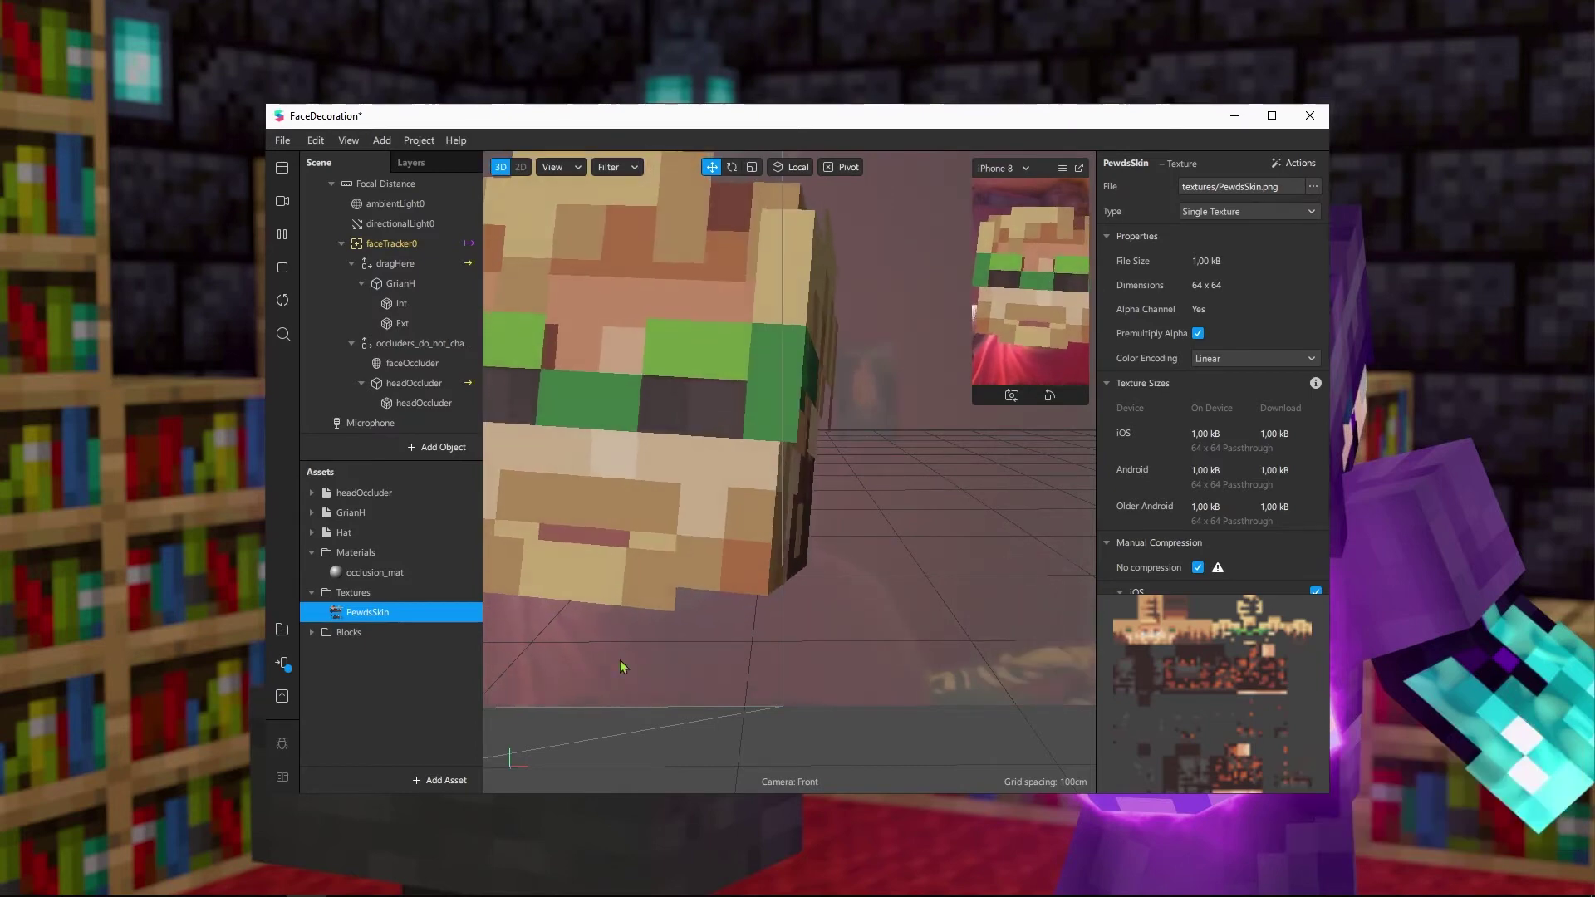
Send the effect to the SM-A102U phone through Send to App, then collapse the Spark AR Player preview
left_click(282, 665)
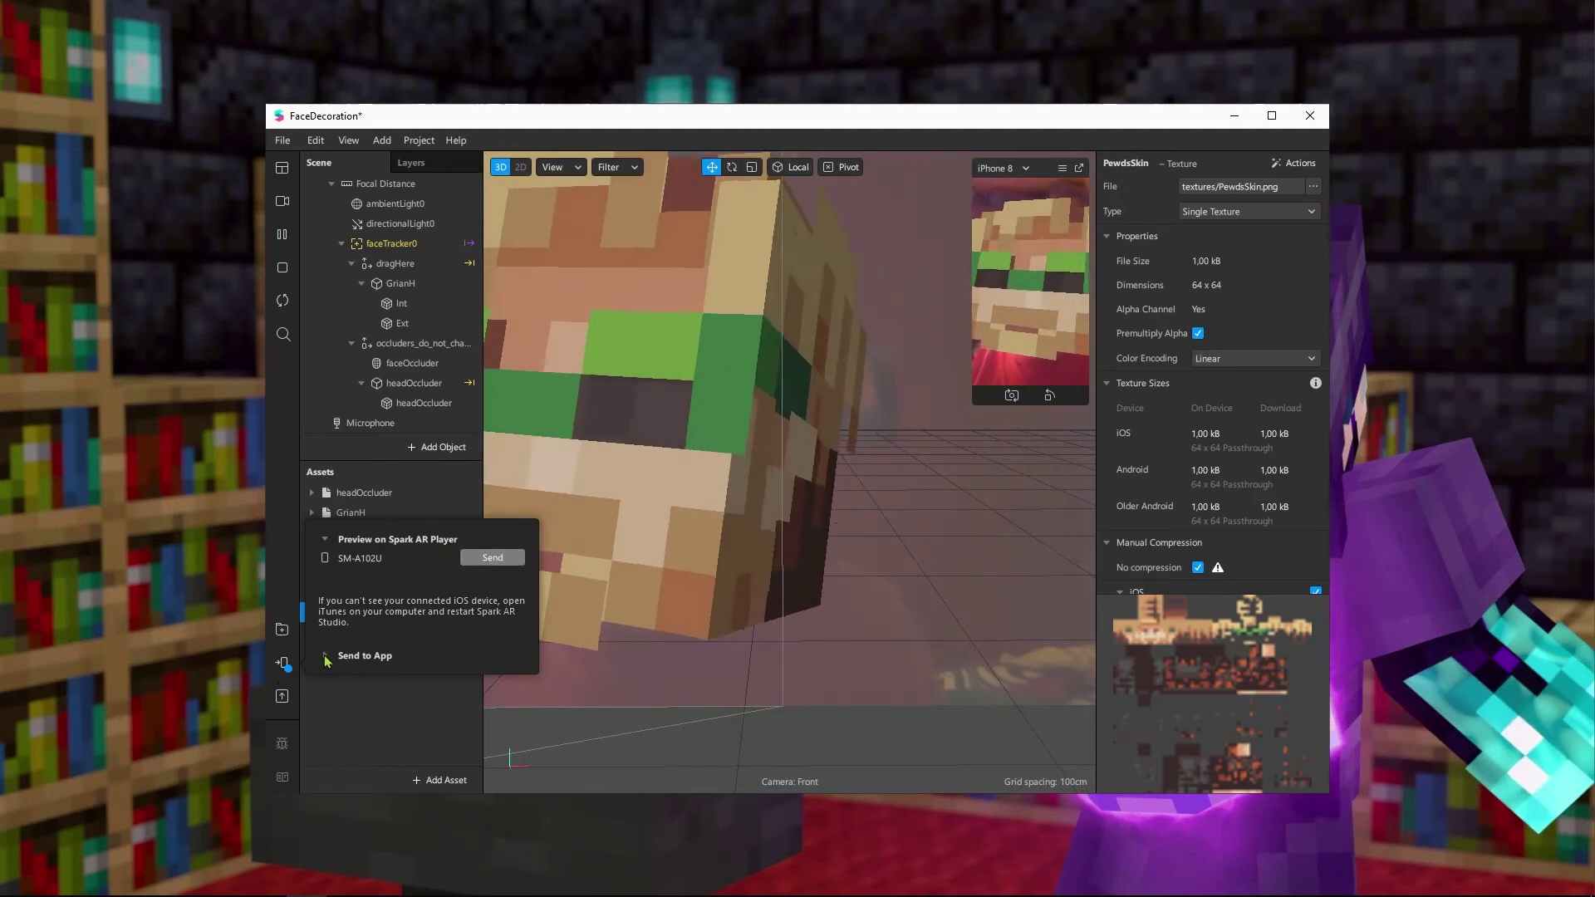
left_click(353, 655)
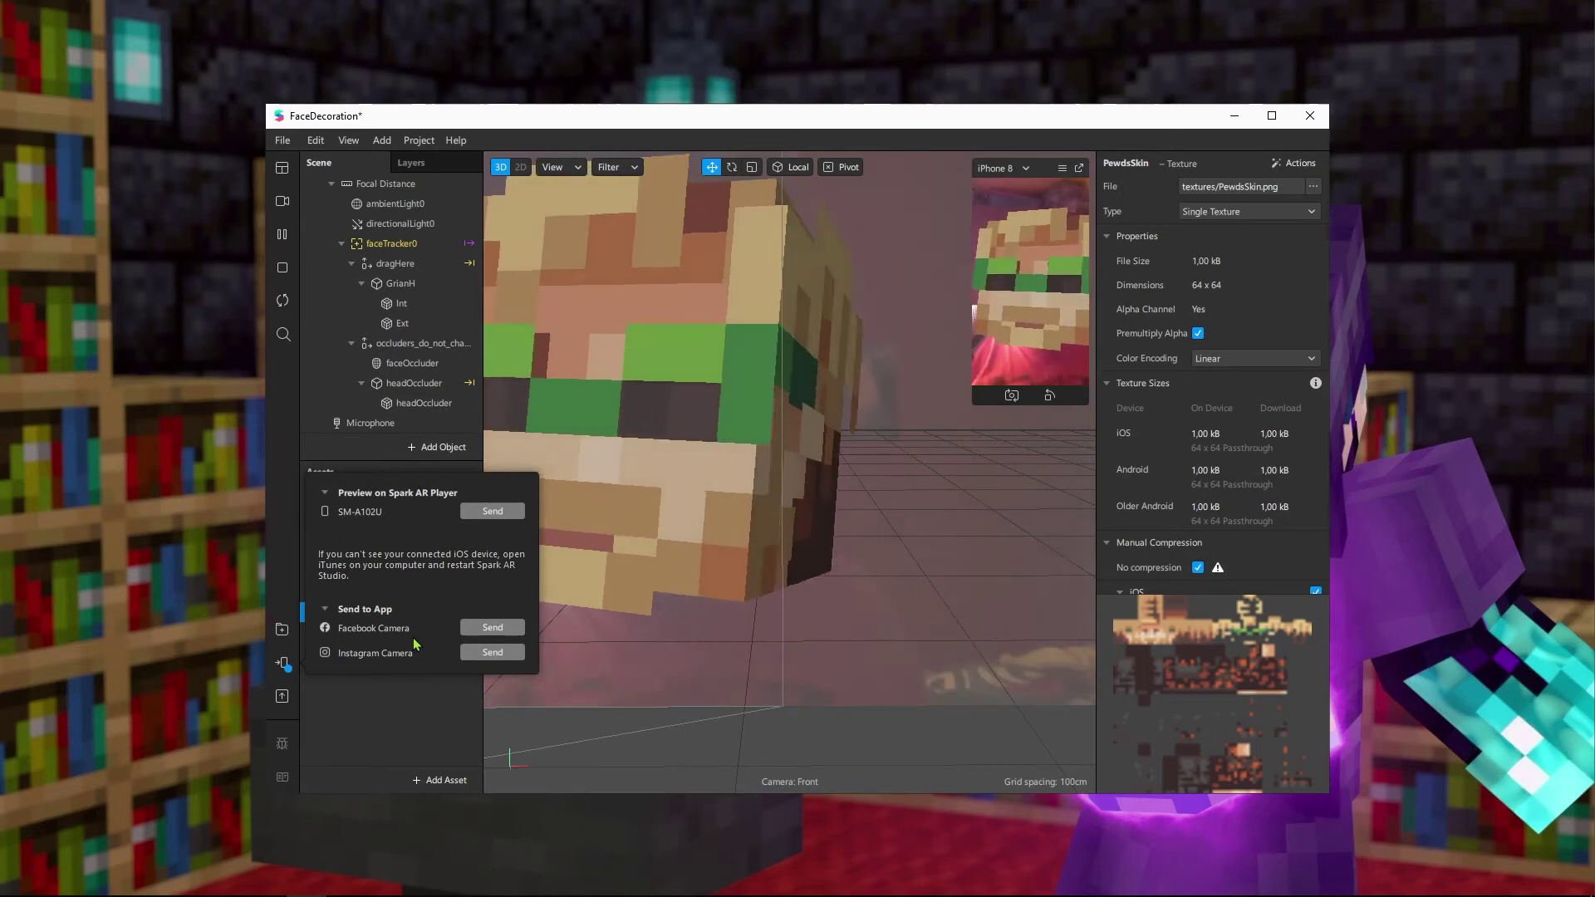
left_click(492, 511)
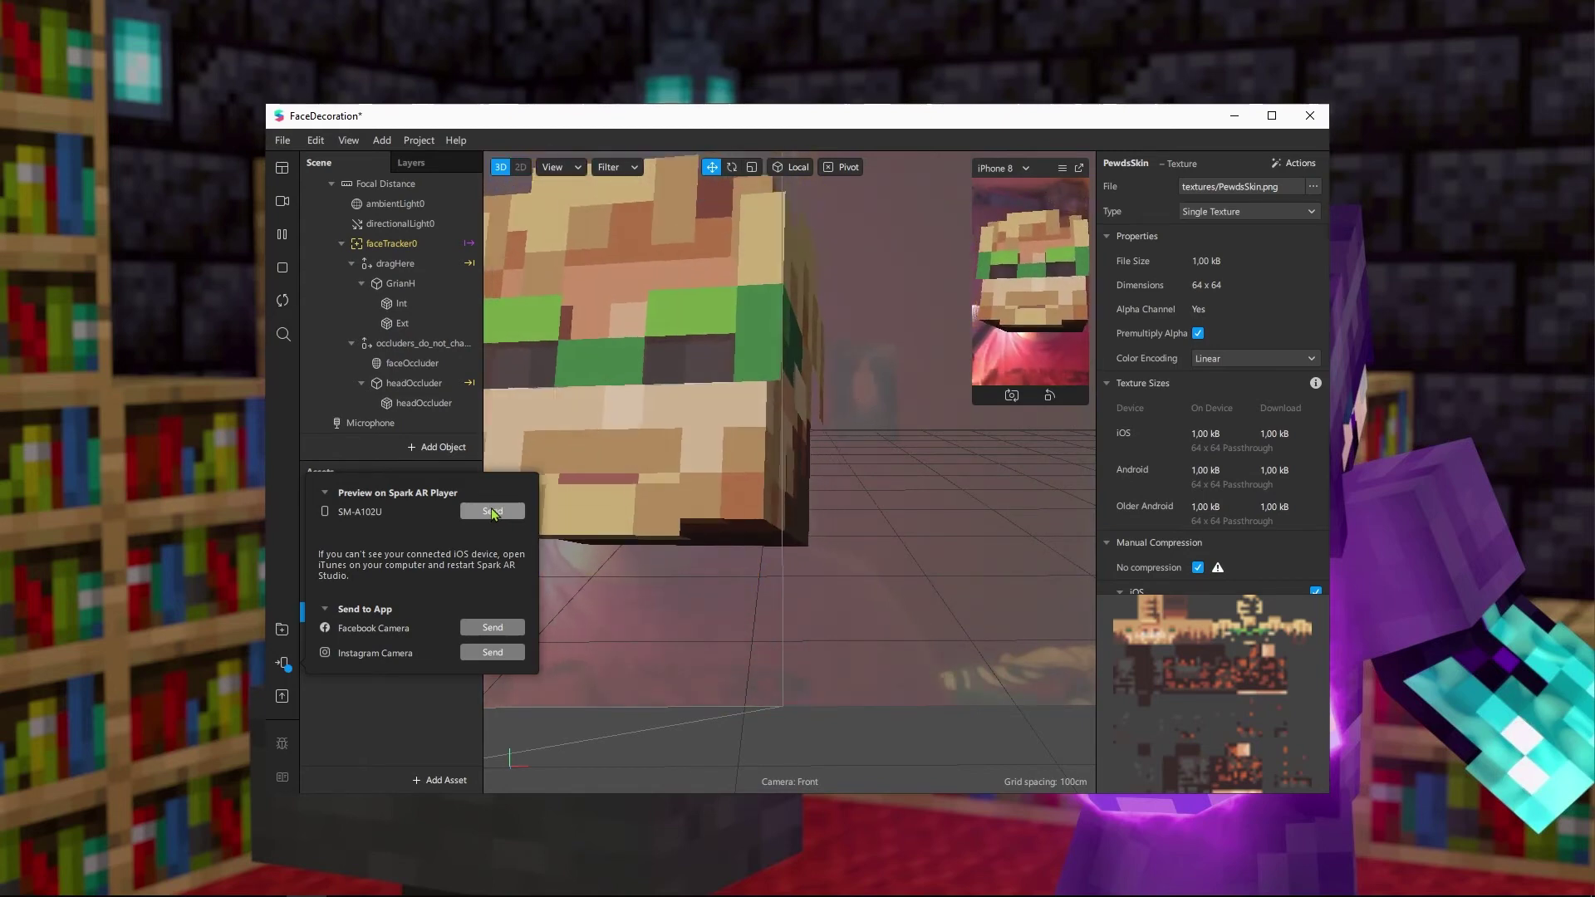
left_click(324, 494)
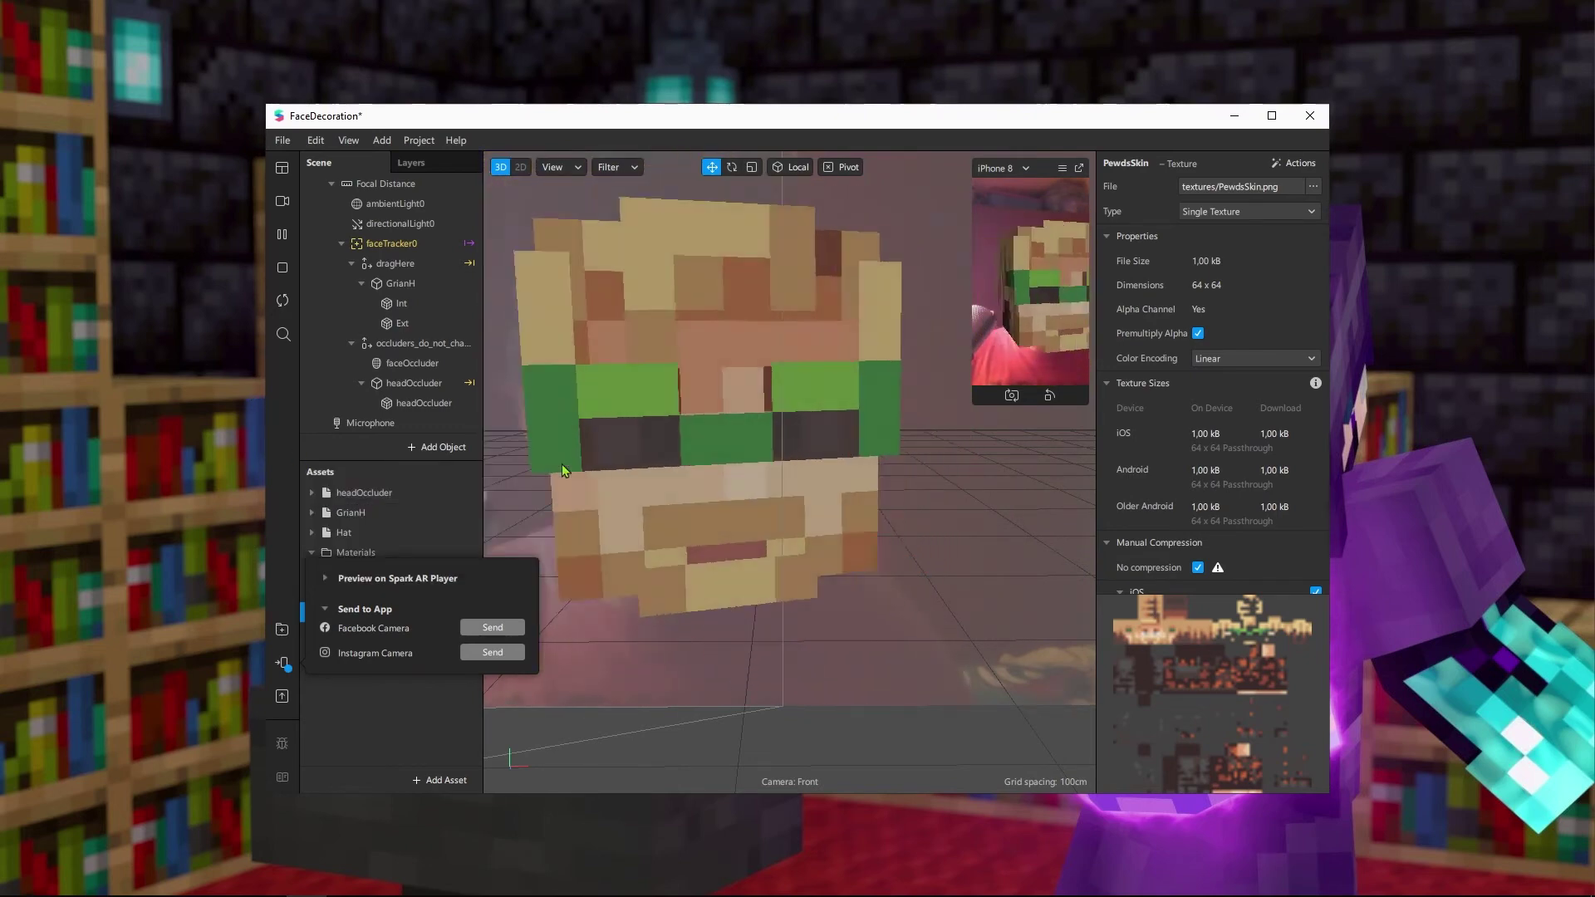
Upload the effect to Spark AR Hub using the Publish a new effect option
left_click(282, 698)
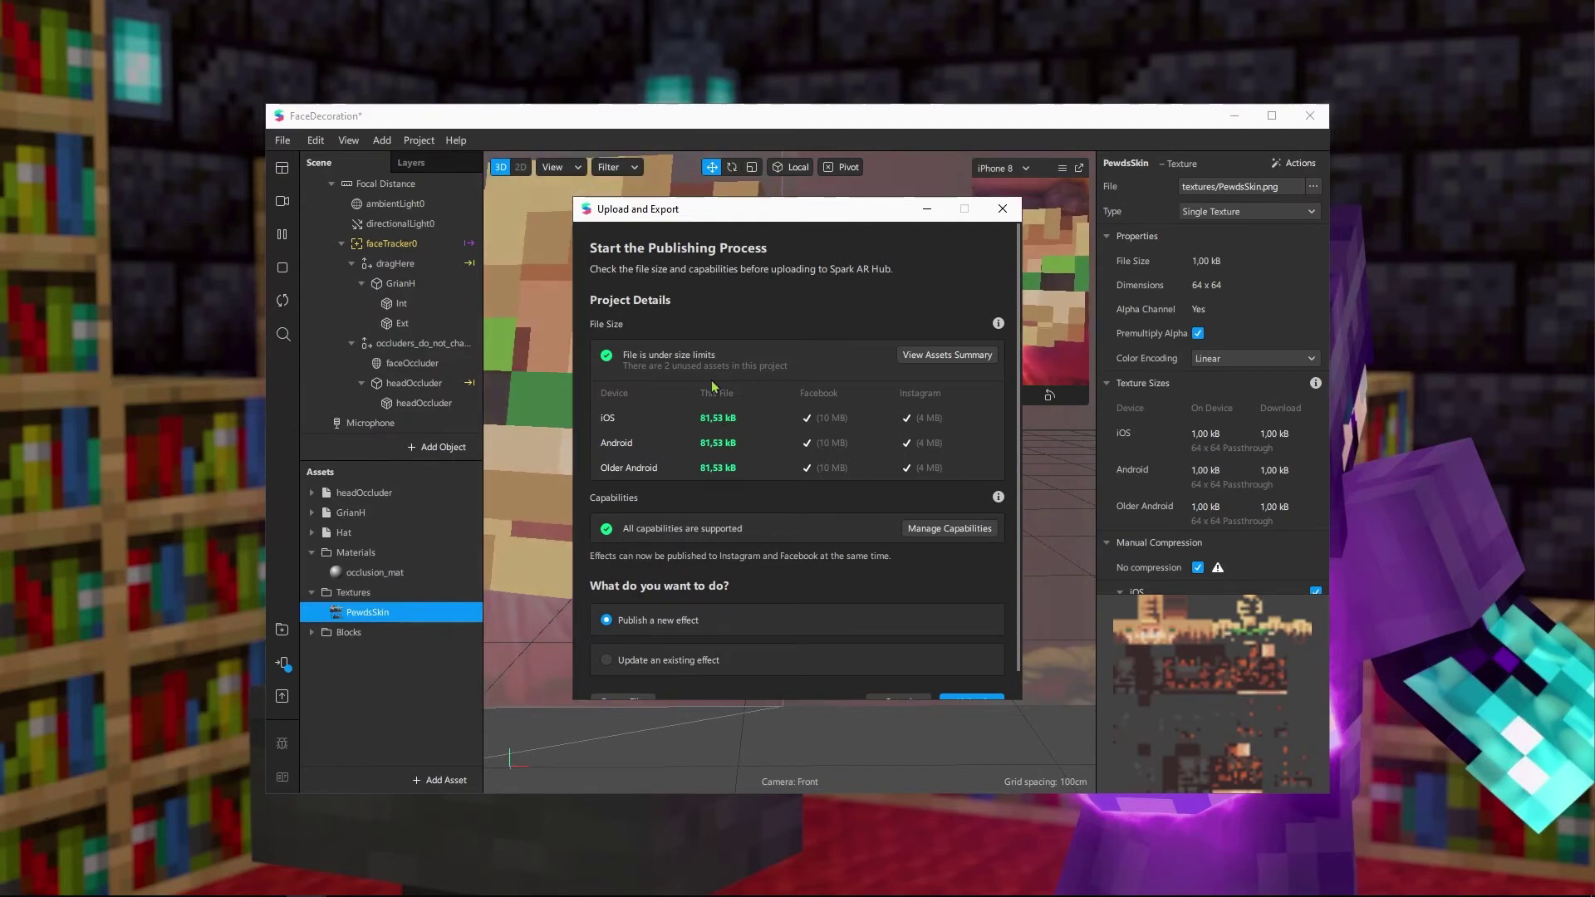
scroll(831, 635, "down", 1)
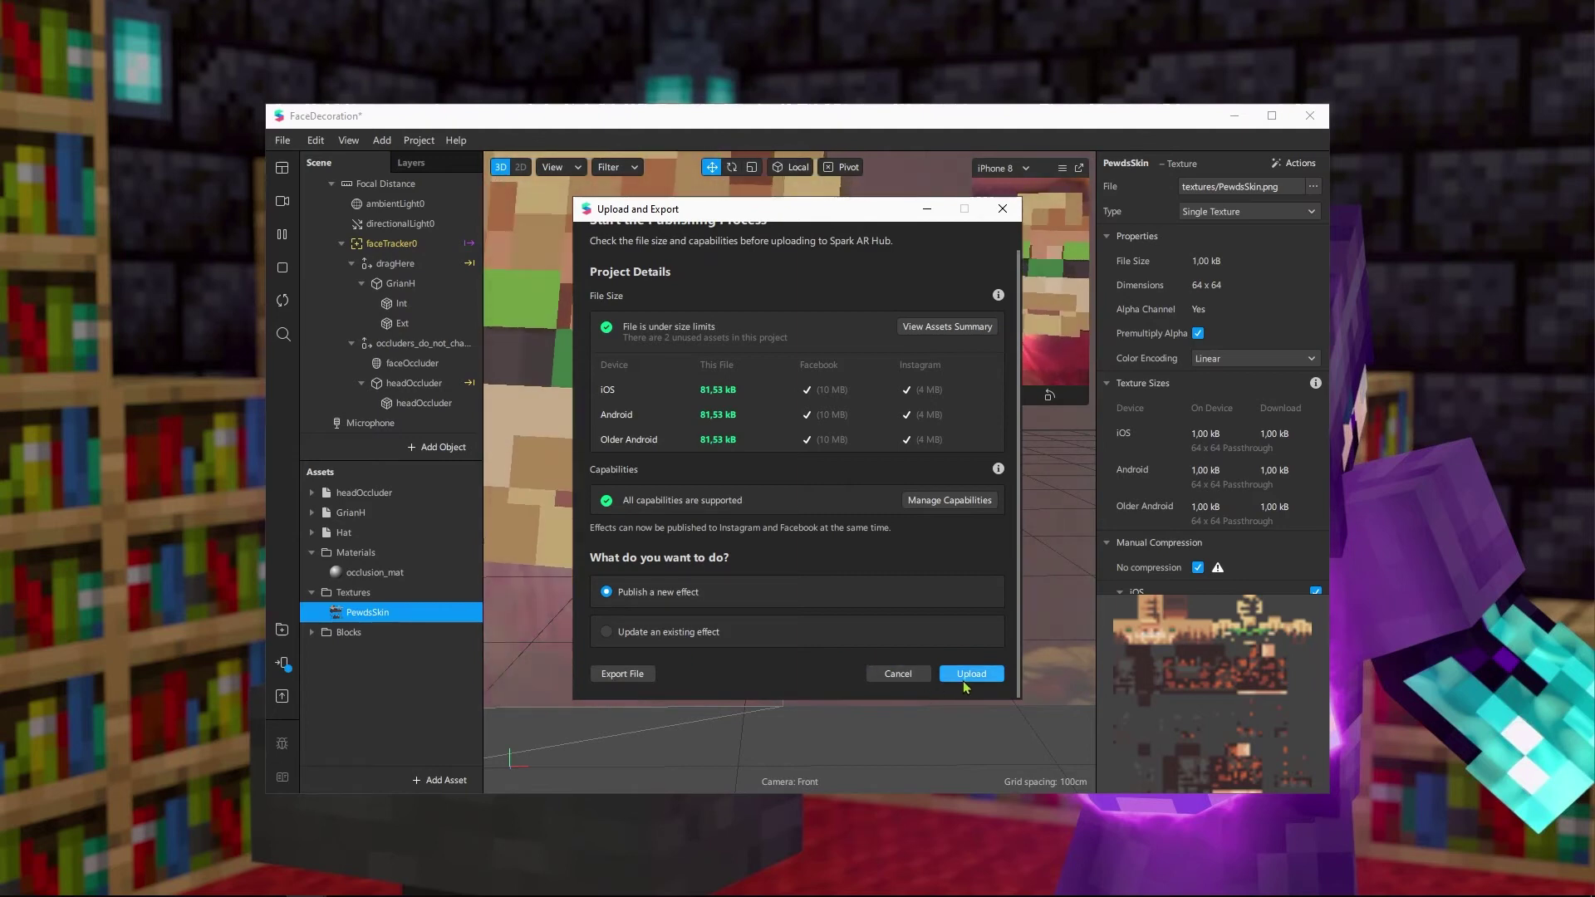
left_click(1005, 217)
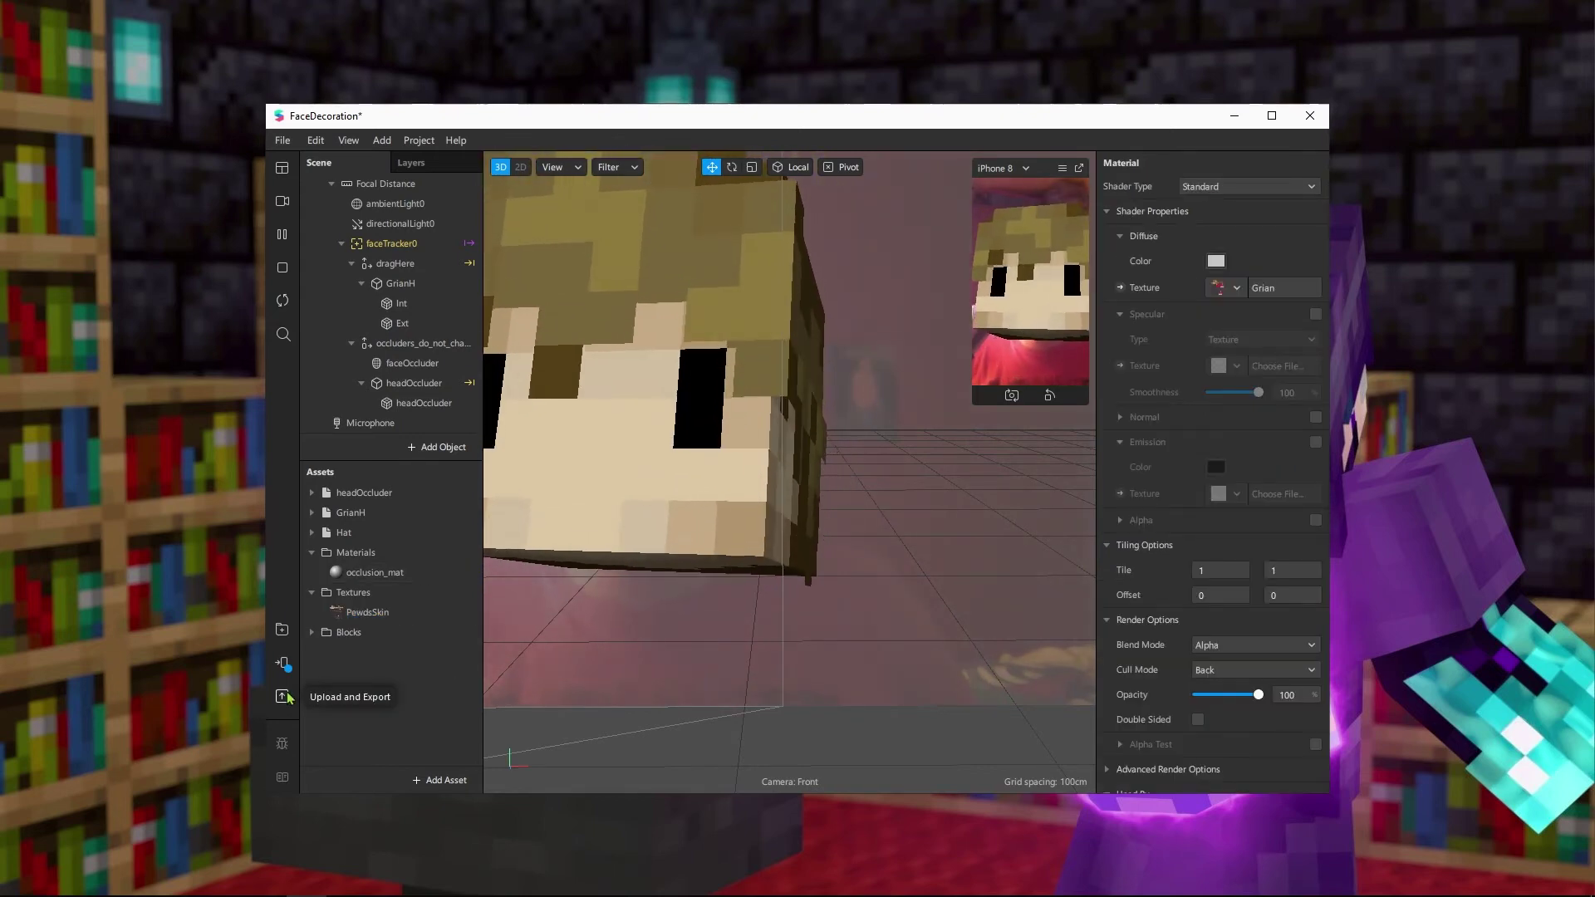
left_click(282, 697)
left_click(973, 673)
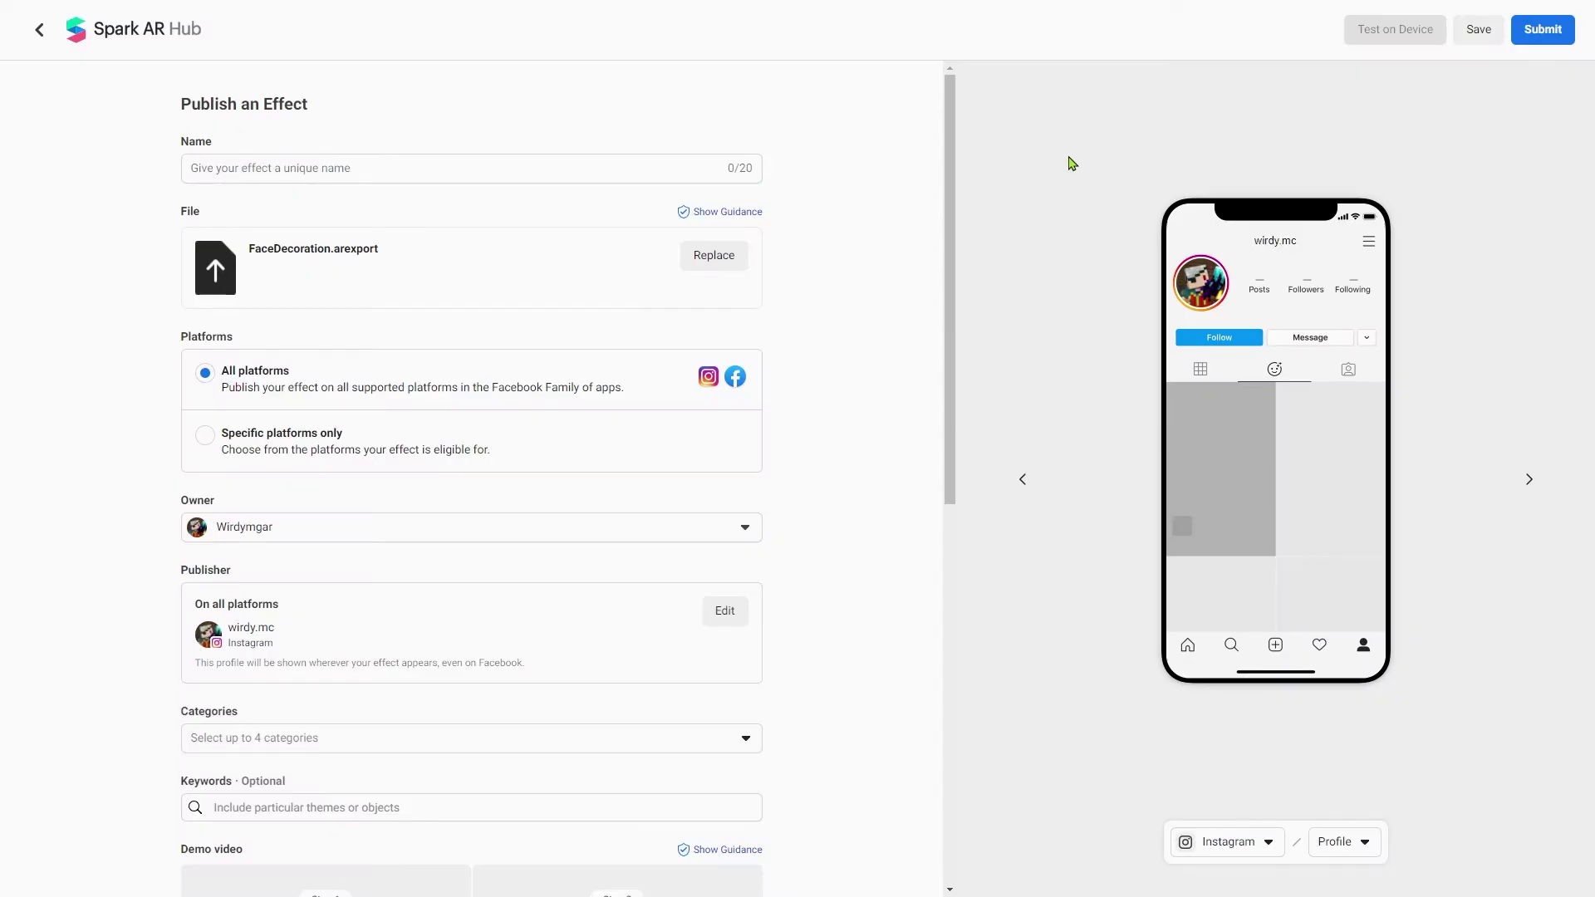
left_click_drag(953, 242, 930, 132)
Review the effect name field and the Owner dropdown, keeping the current owner
left_click(319, 170)
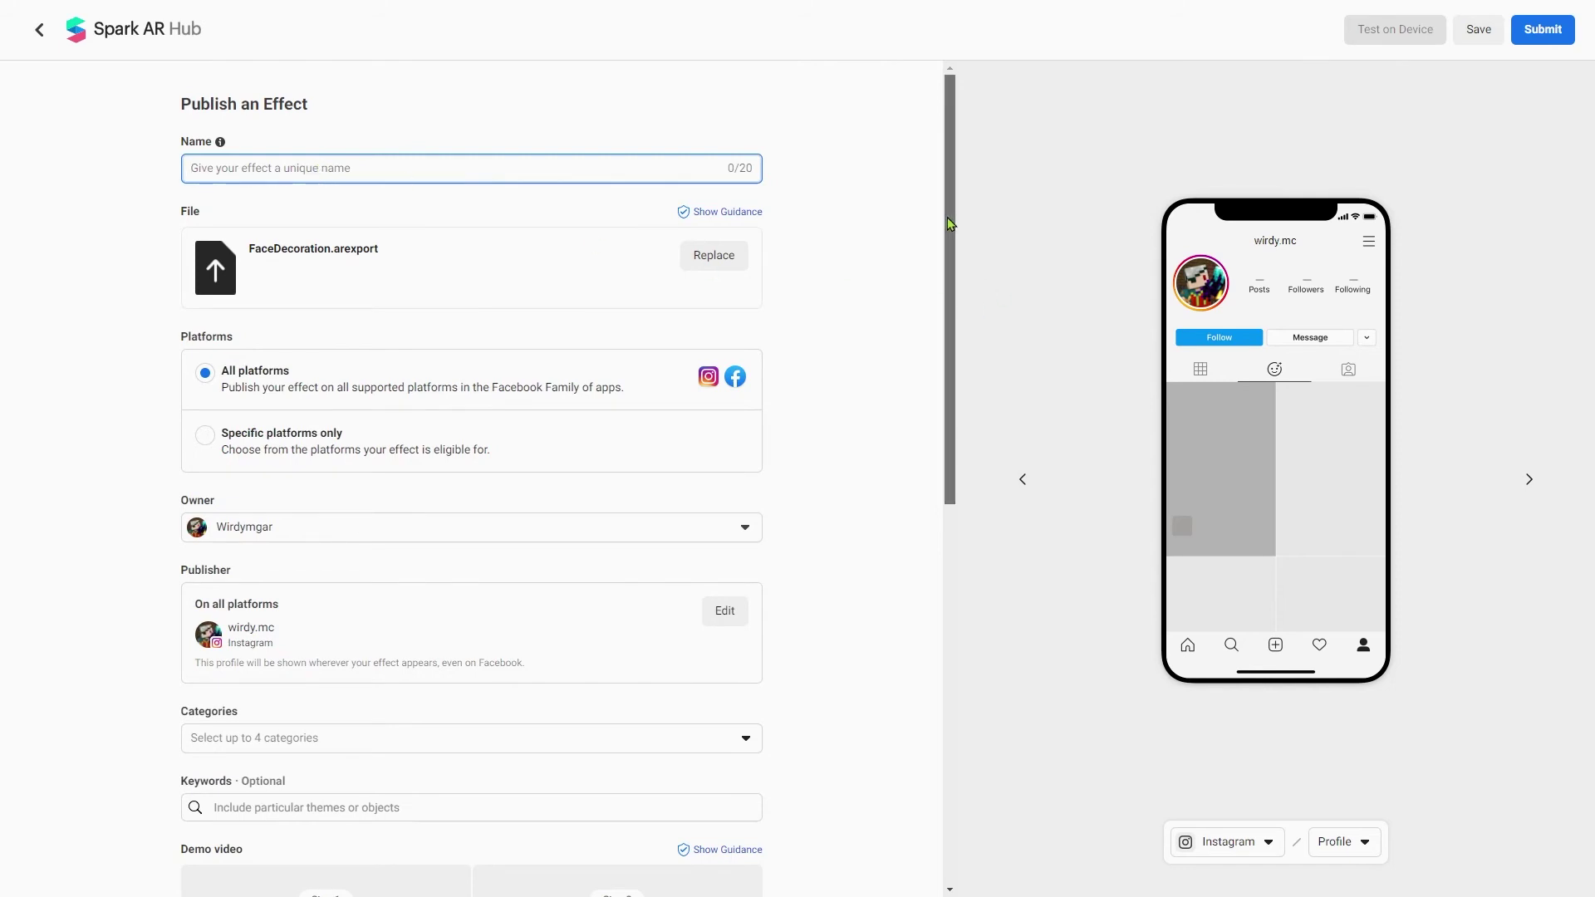
scroll(332, 253, "down", 2)
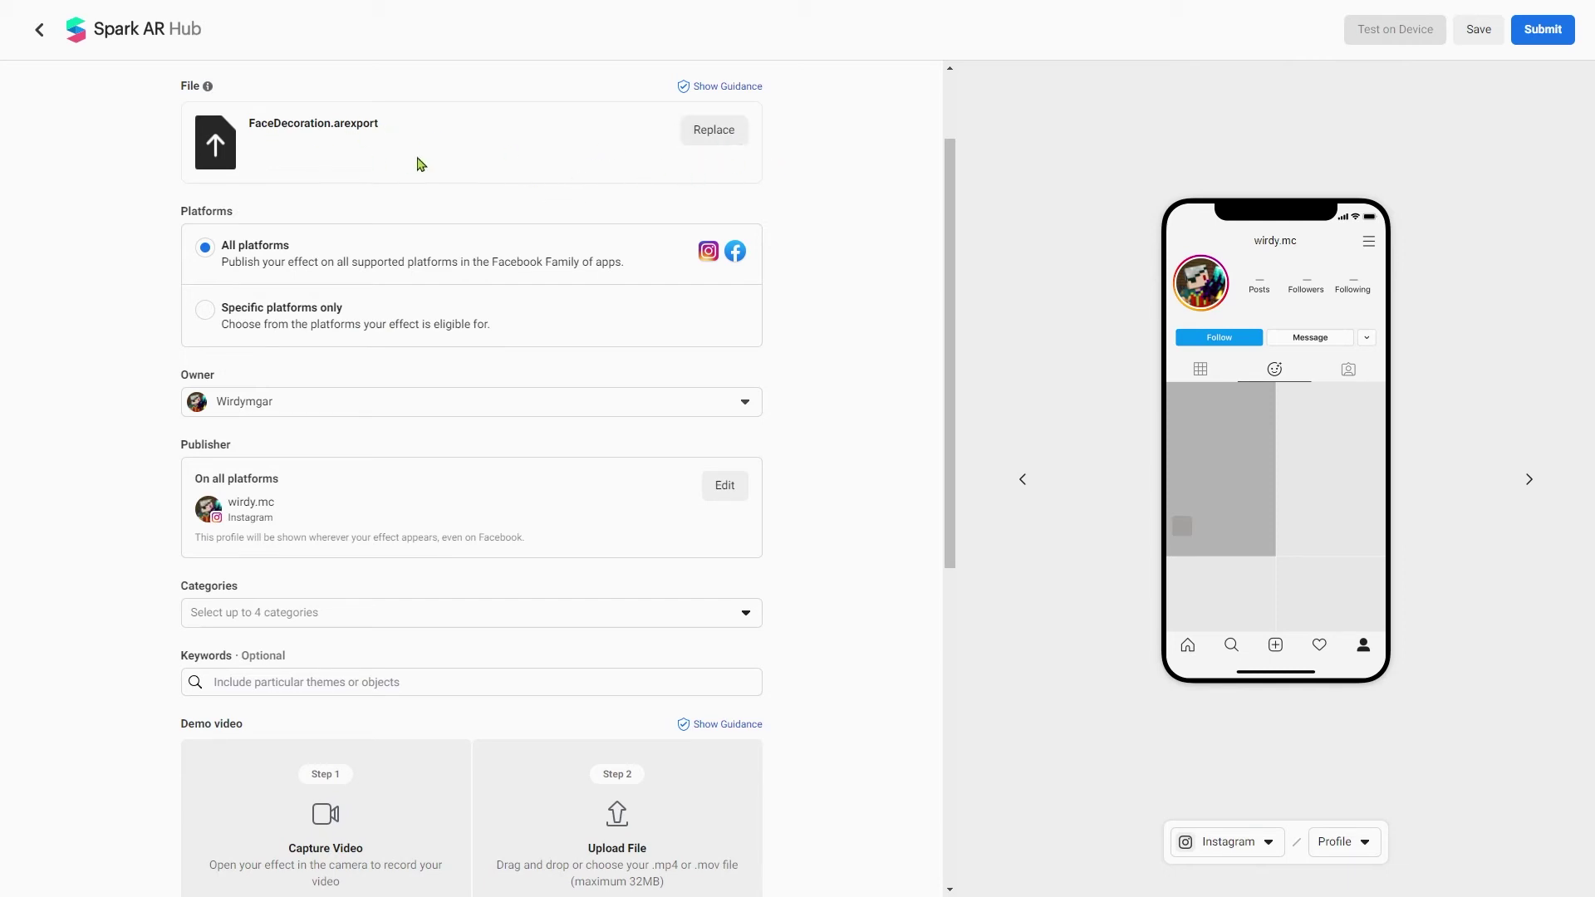
left_click_drag(951, 349, 957, 414)
mouse_move(336, 491)
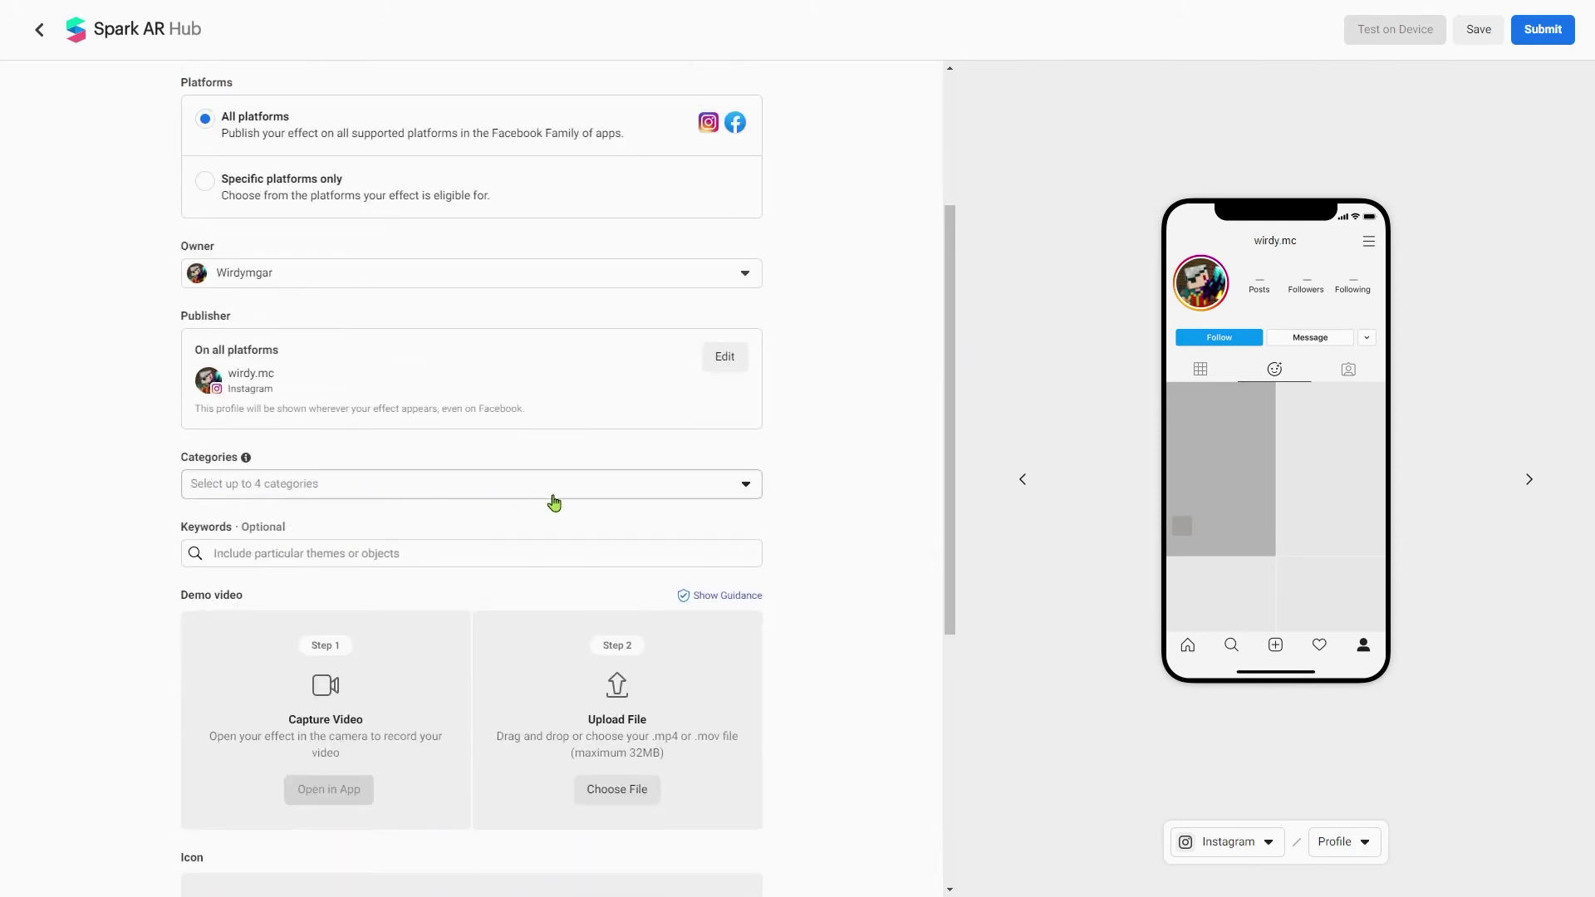
left_click(694, 279)
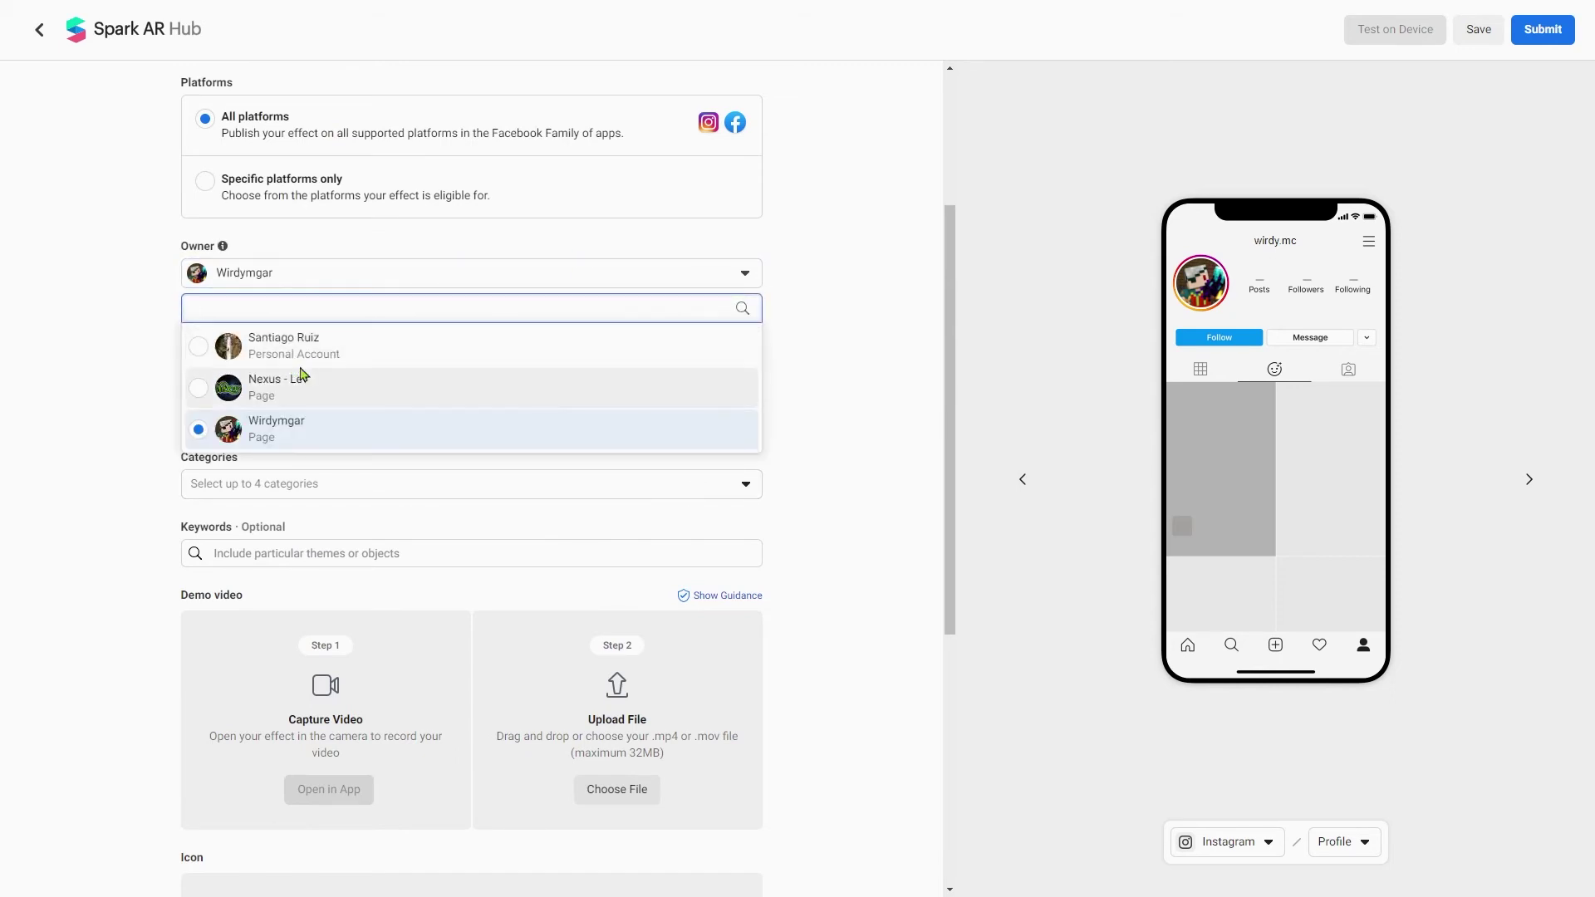
left_click(743, 278)
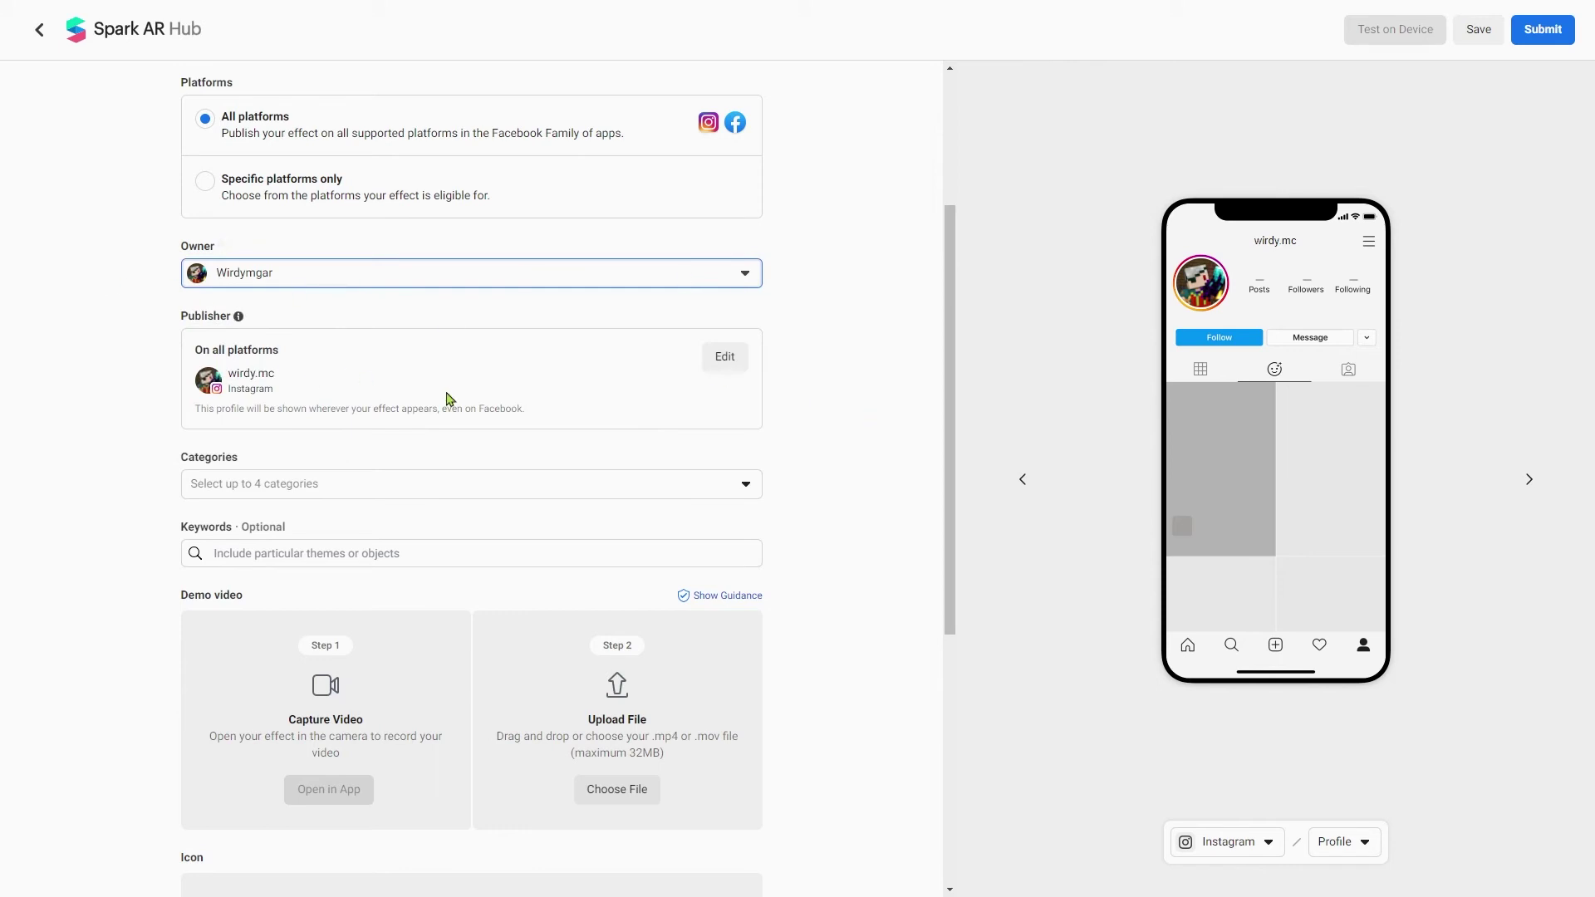
Look over the reviewer instructions field, then return to the Spark AR Hub Home page
left_click_drag(951, 366, 981, 558)
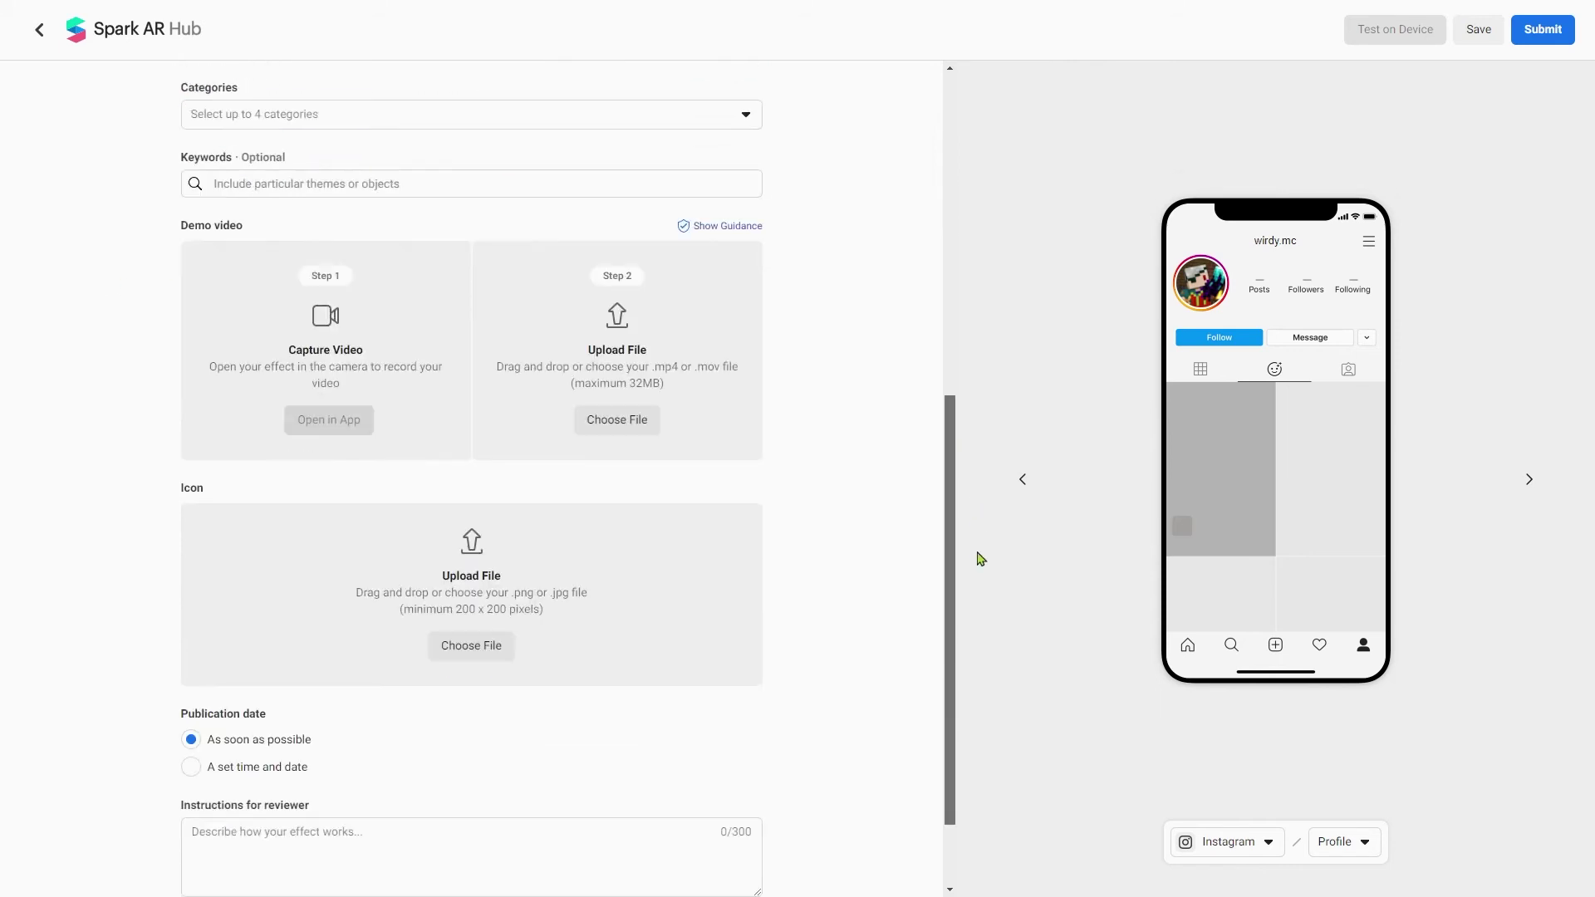
scroll(504, 360, "up", 2)
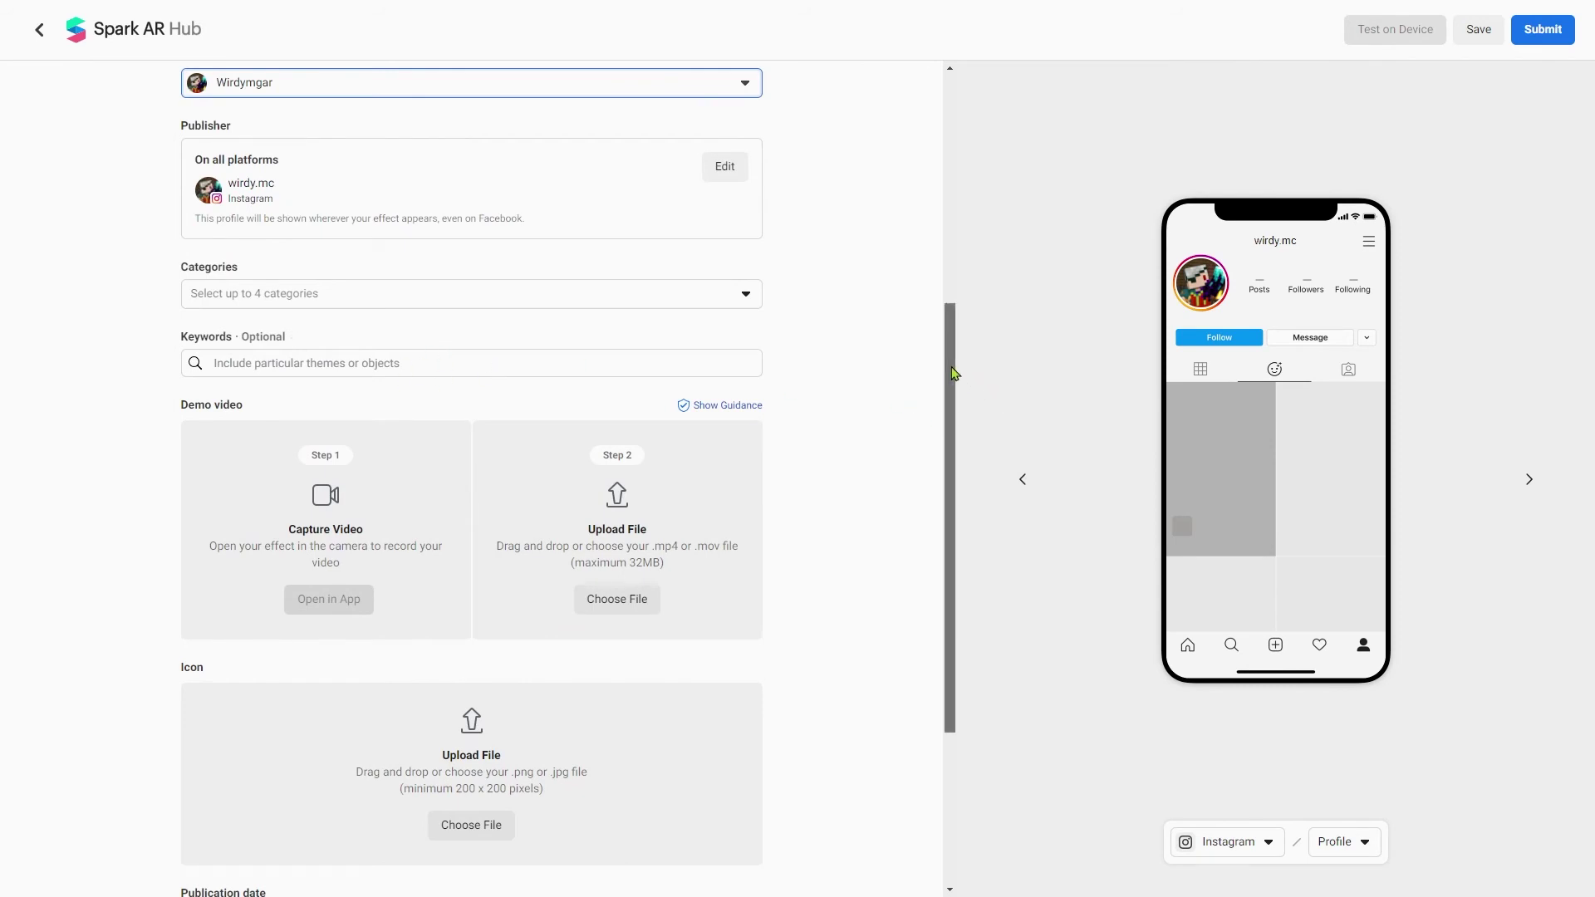
scroll(392, 192, "down", 3)
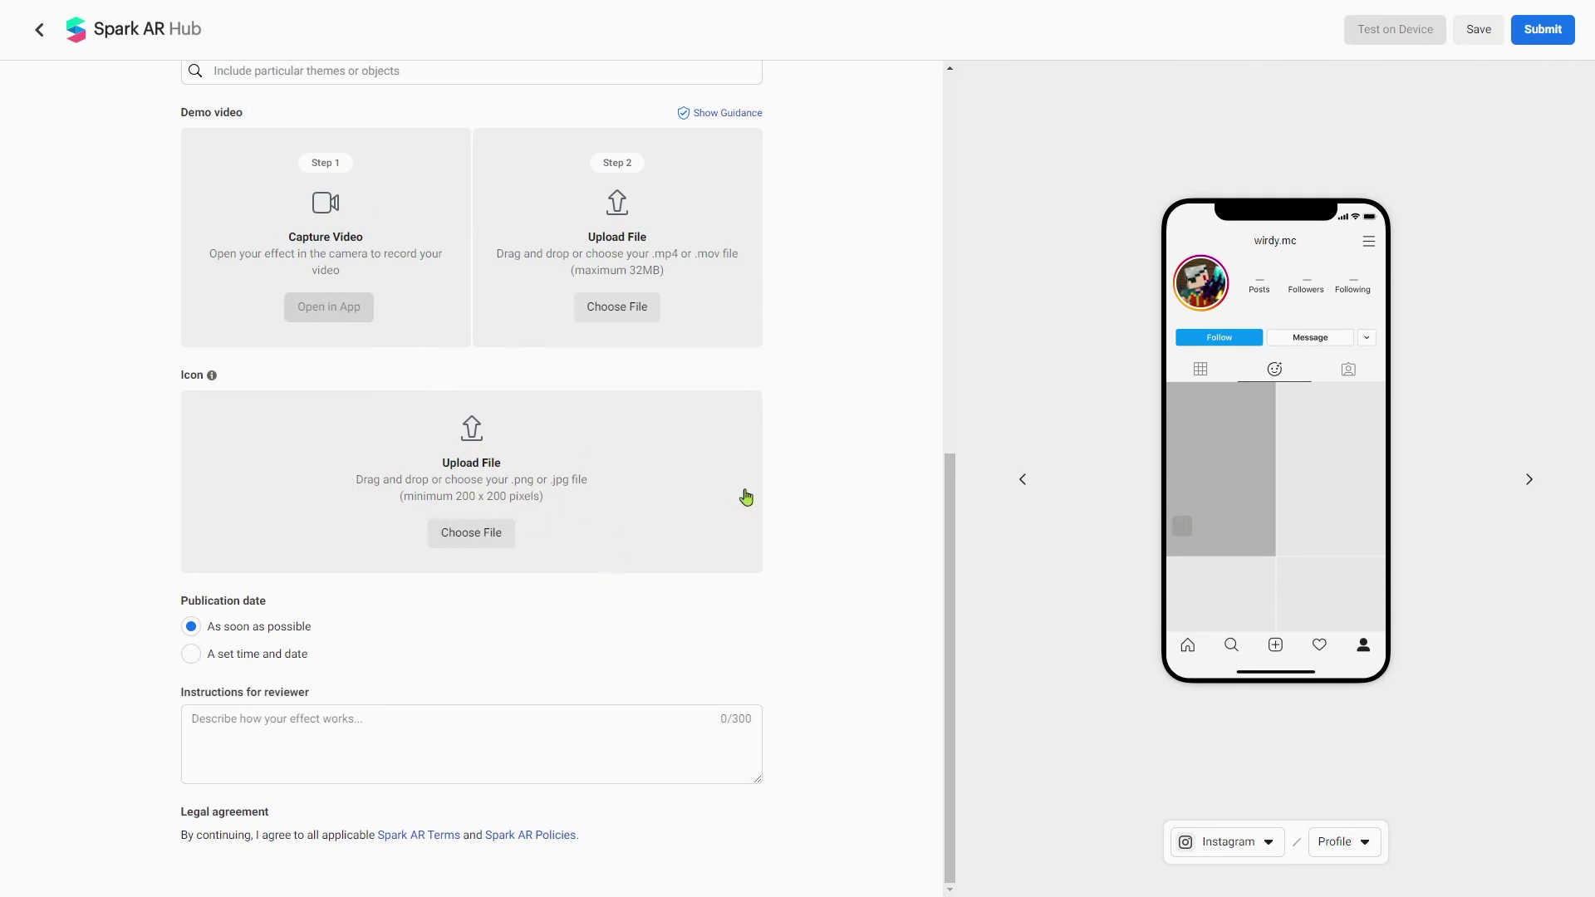
left_click(465, 737)
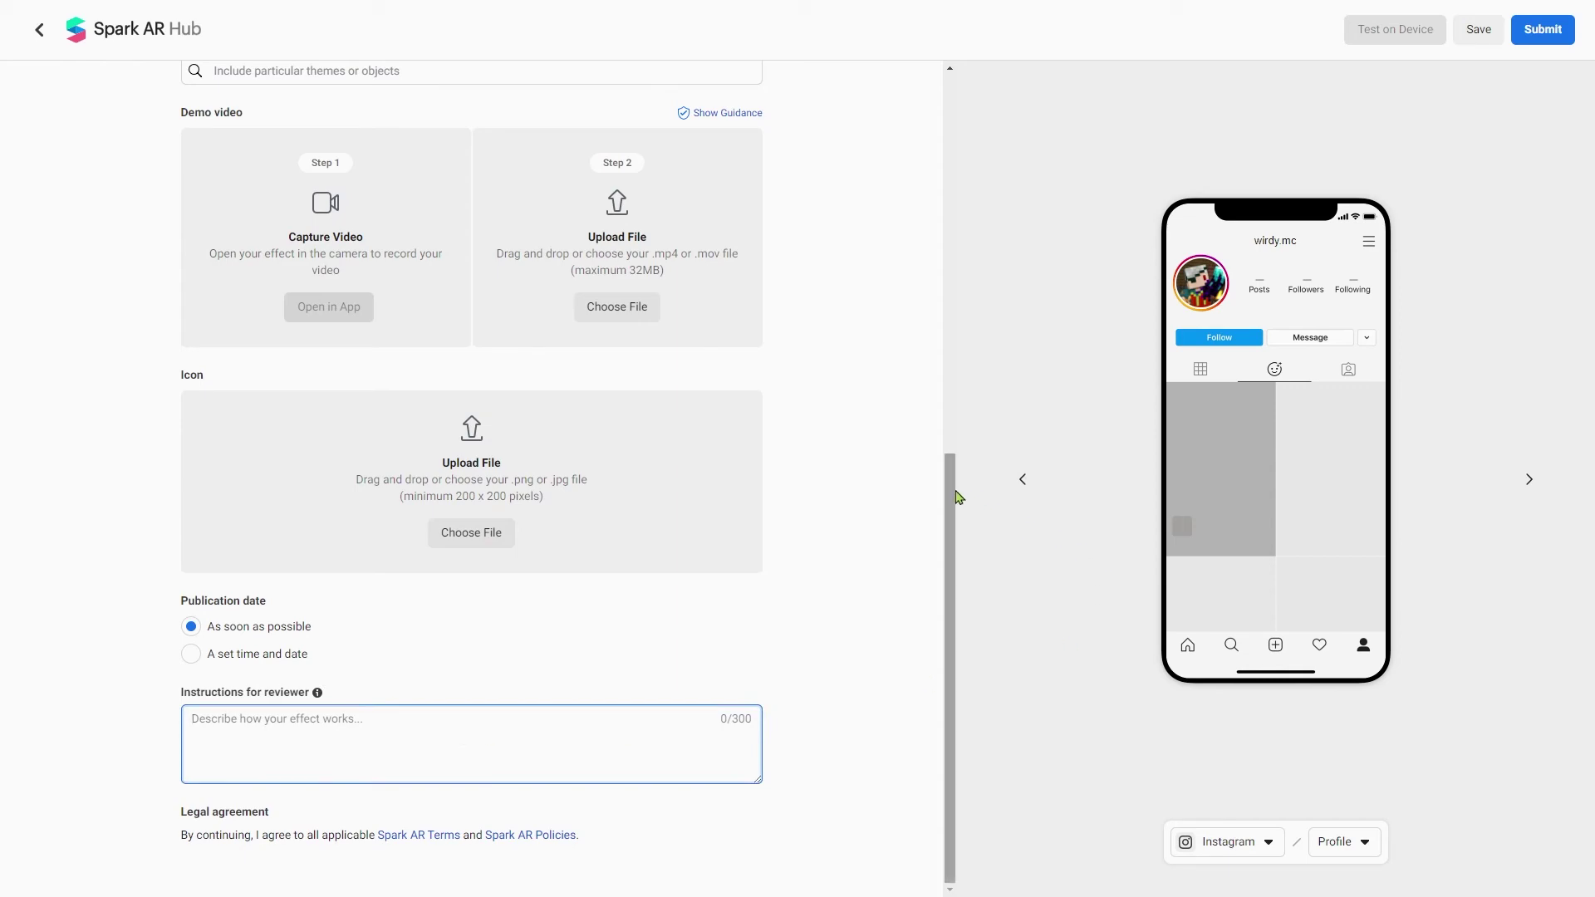
left_click_drag(955, 498, 1011, 615)
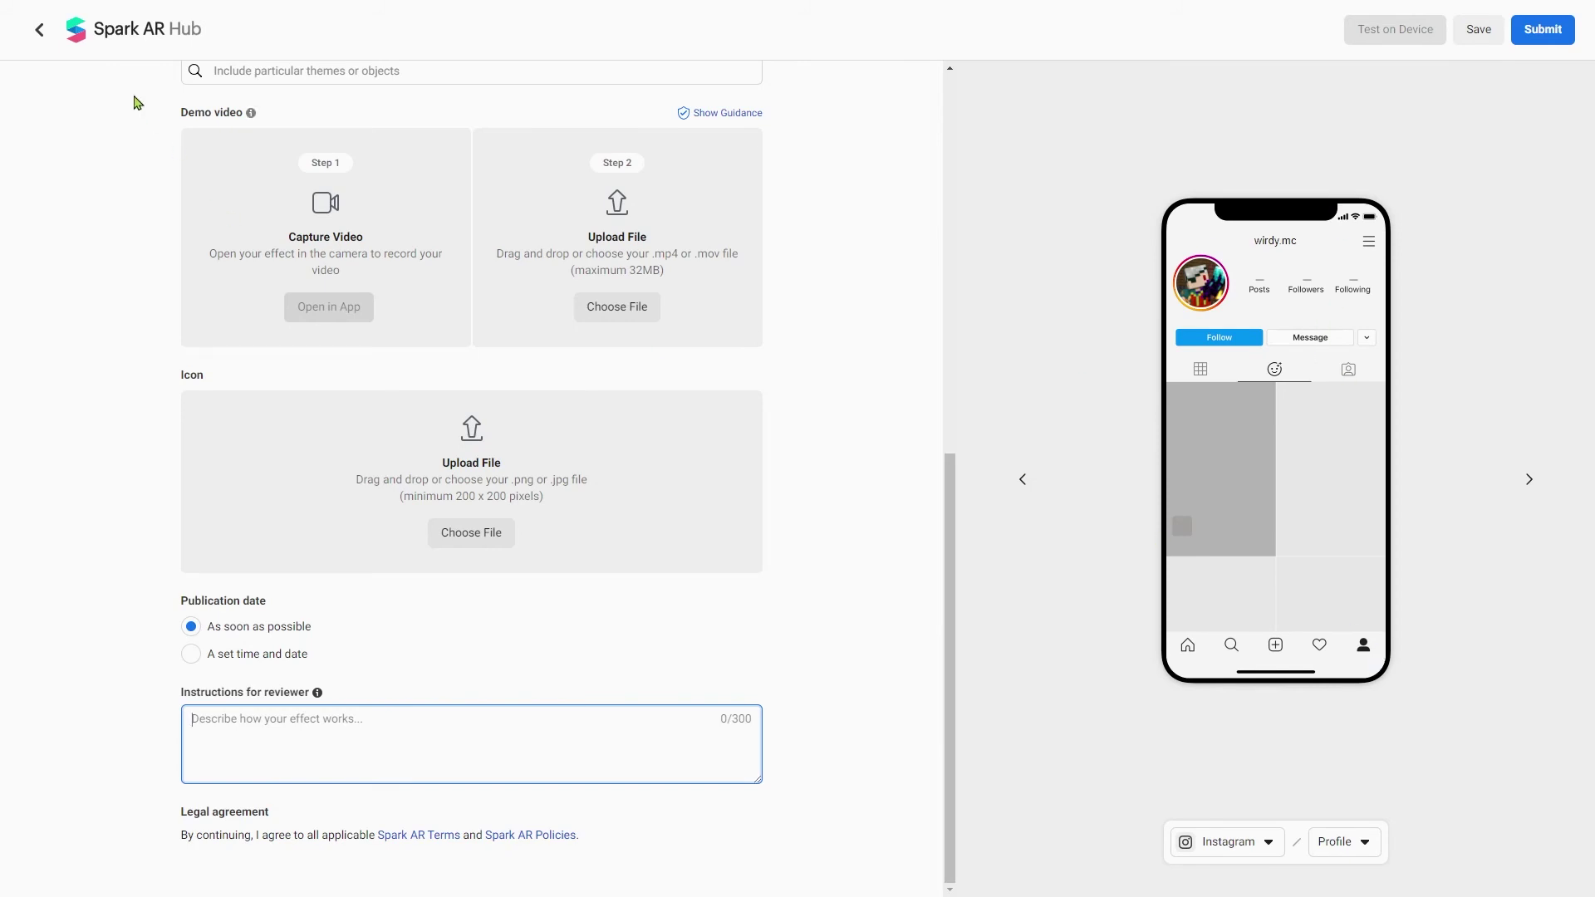
left_click(39, 29)
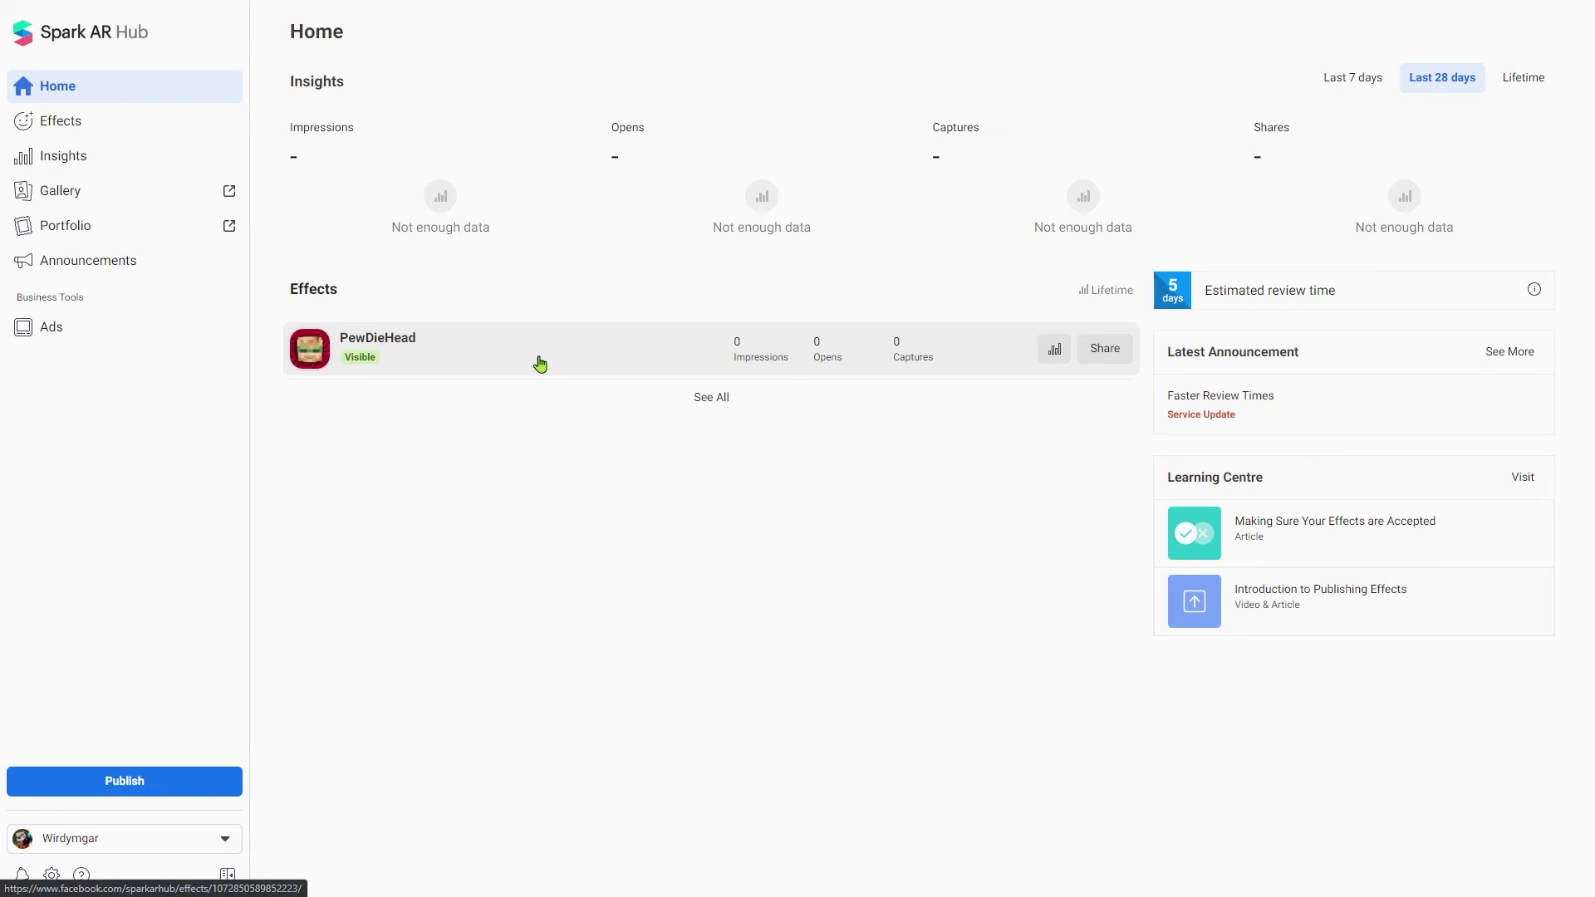
Open the Effects list and scroll right to see PewDieHead's Created and Last Updated columns
left_click(540, 364)
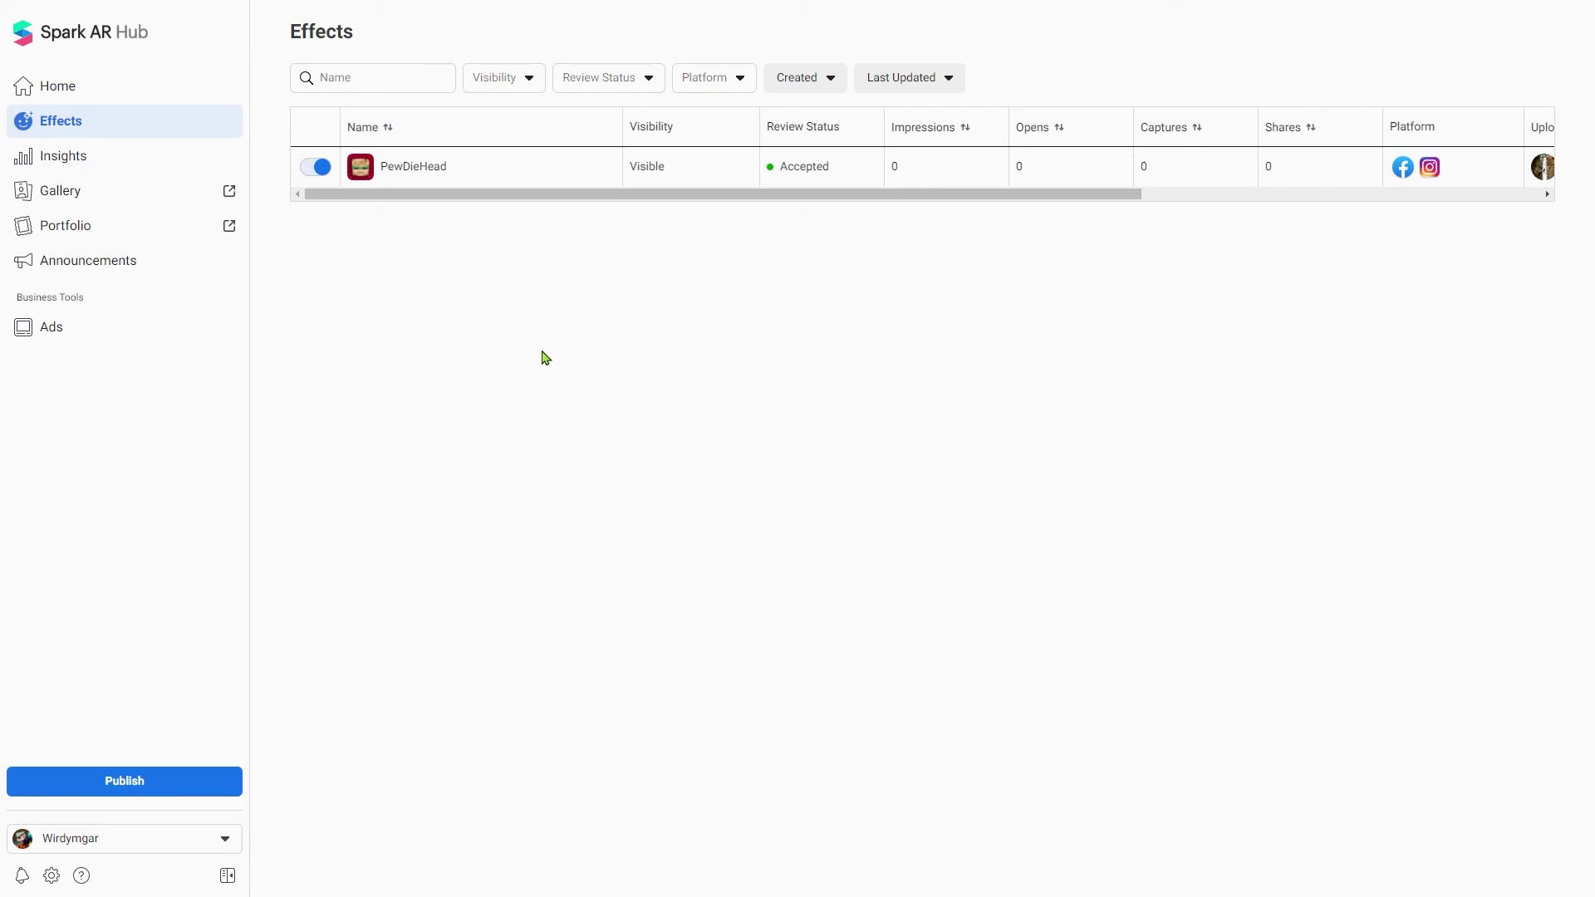
scroll(831, 166, "right", 5)
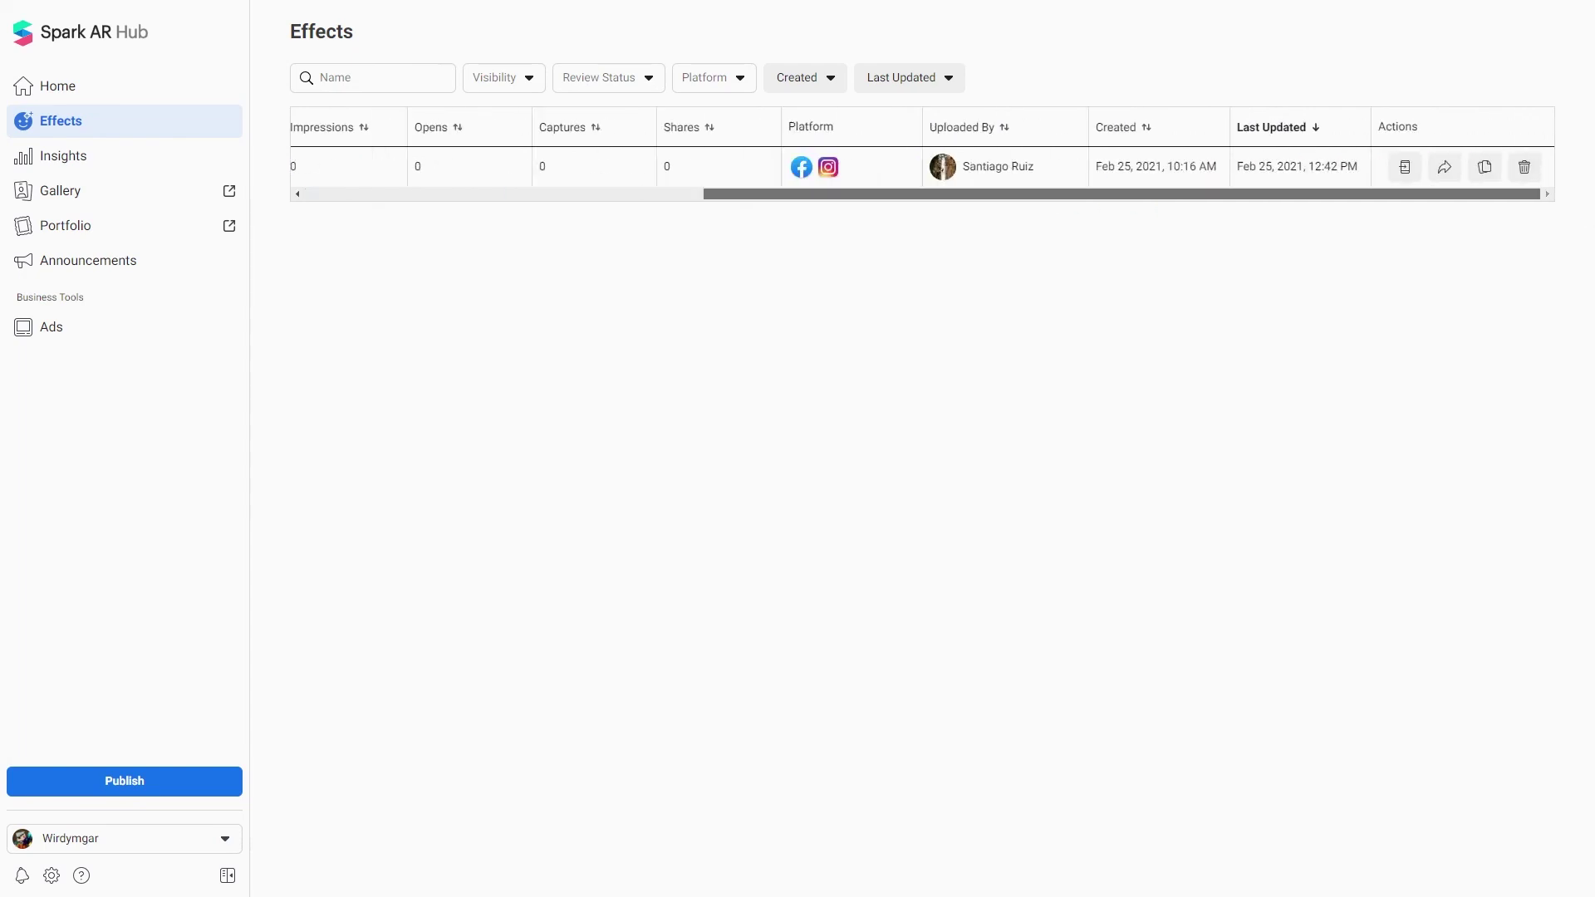